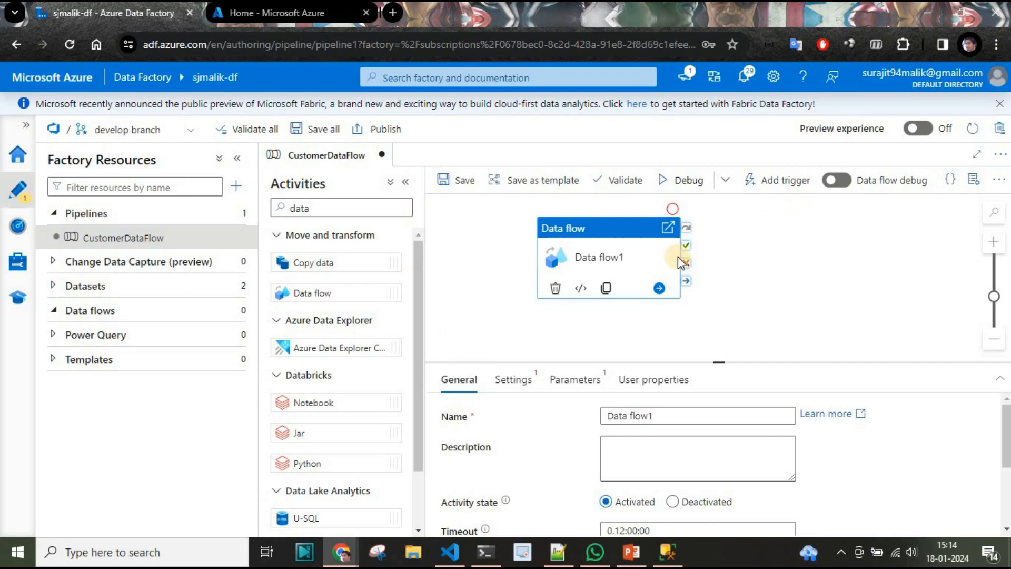
Step: Create a new data flow from the settings of the Data flow1 activity in the CustomerDataFlow pipeline
{"action": "left_click", "coordinate": [527, 383]}
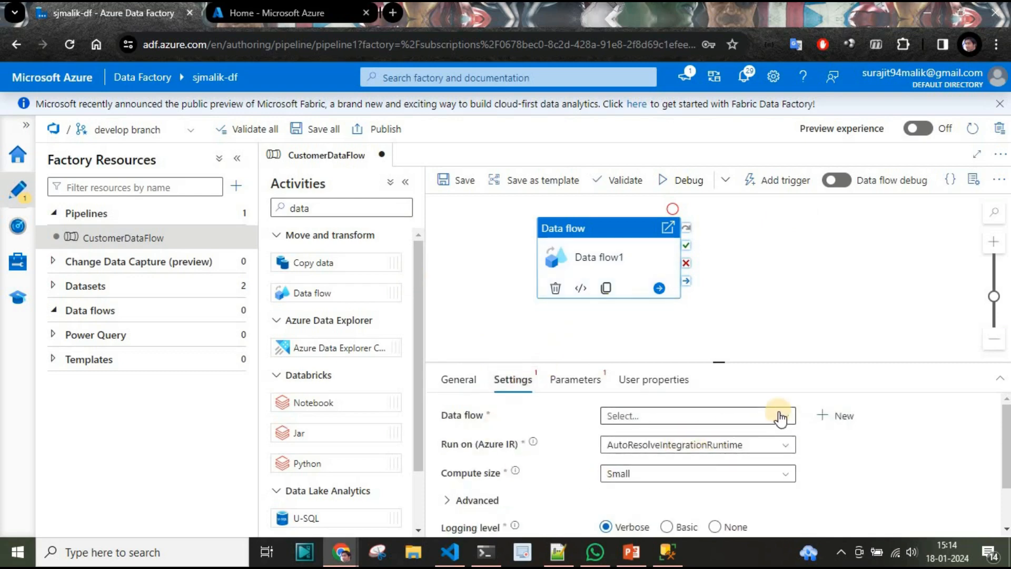
{"action": "left_click", "coordinate": [780, 416]}
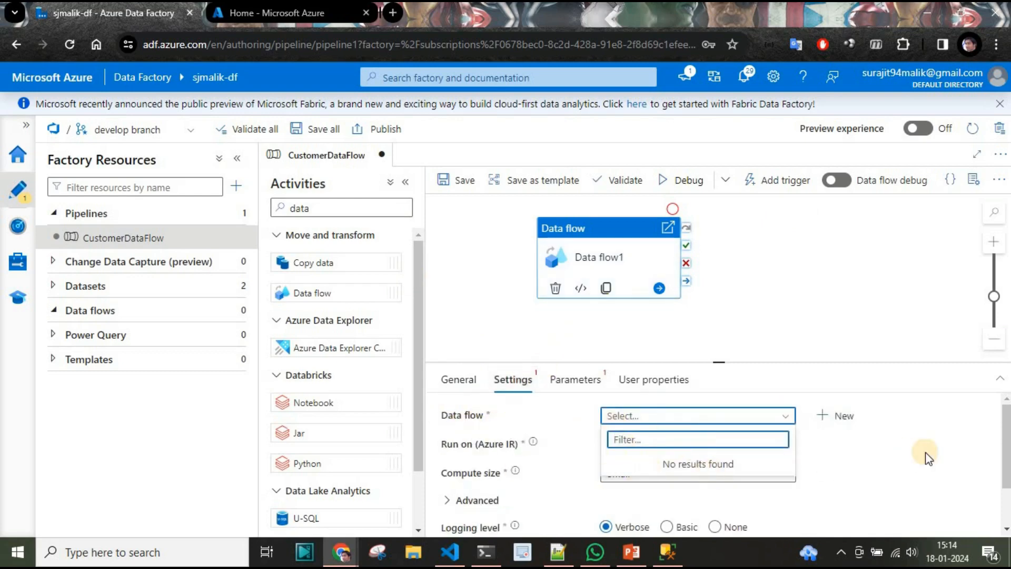
{"action": "left_click", "coordinate": [843, 416]}
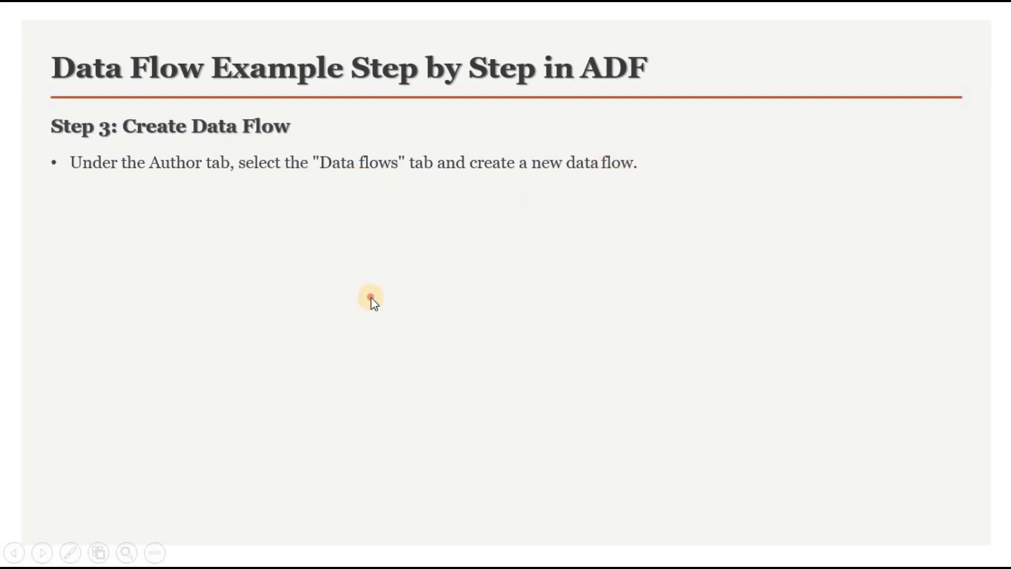
{"action": "left_click", "coordinate": [261, 447]}
{"action": "left_click", "coordinate": [267, 268]}
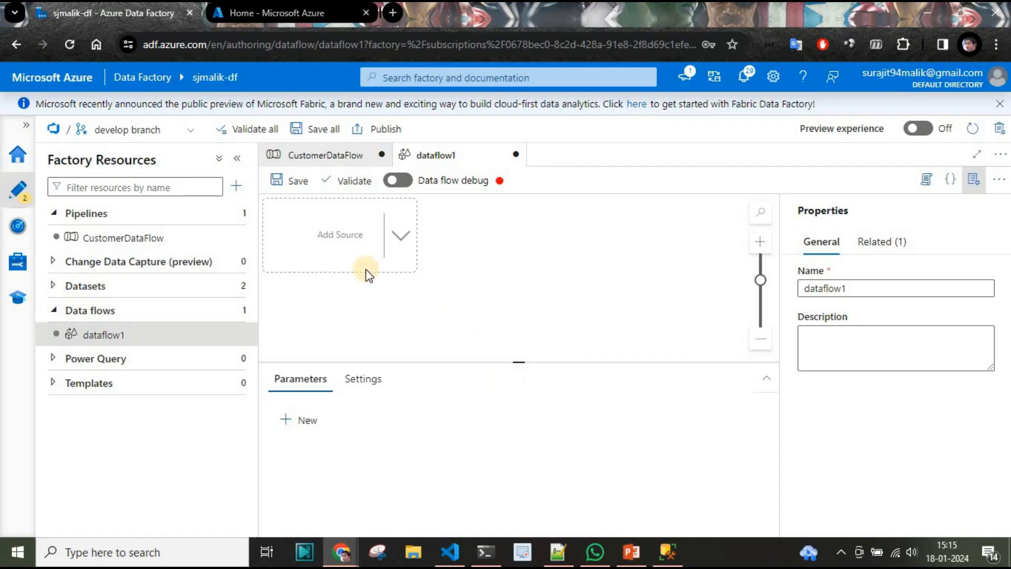
Step: Add a source to the data flow and name its output stream CsvBlobSource
{"action": "left_click", "coordinate": [340, 235]}
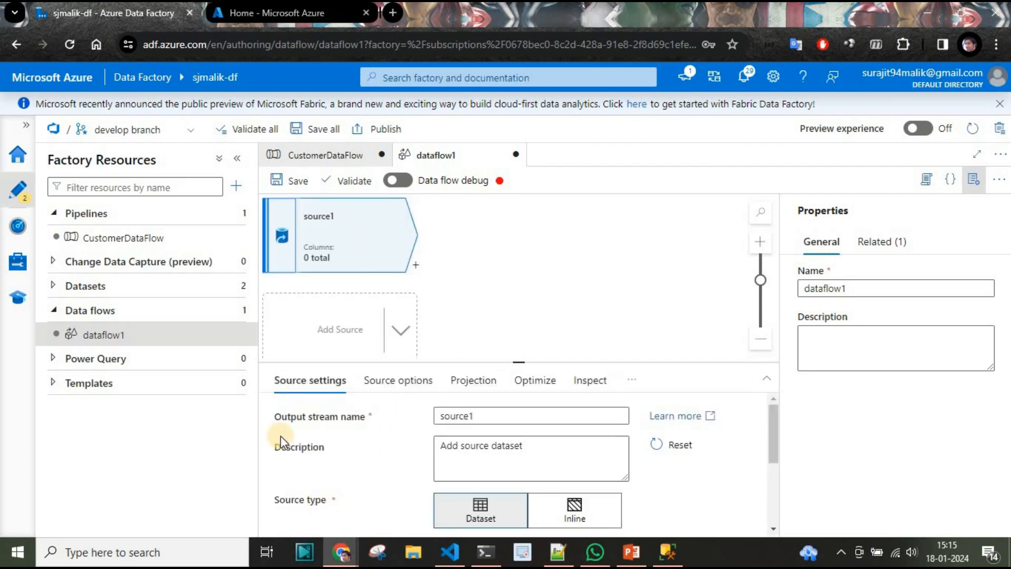
{"action": "left_click", "coordinate": [498, 414]}
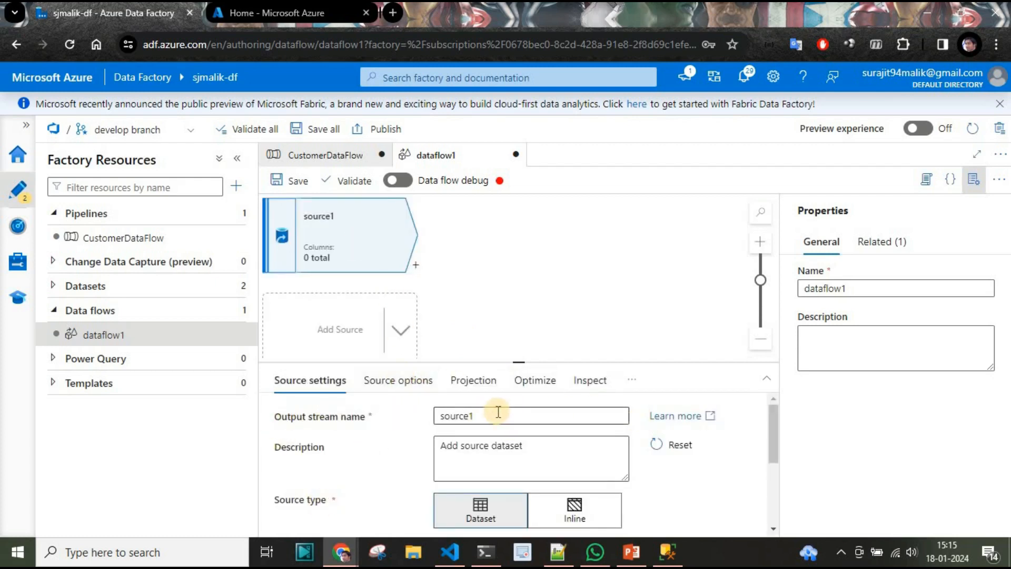
{"action": "double_click", "coordinate": [498, 414]}
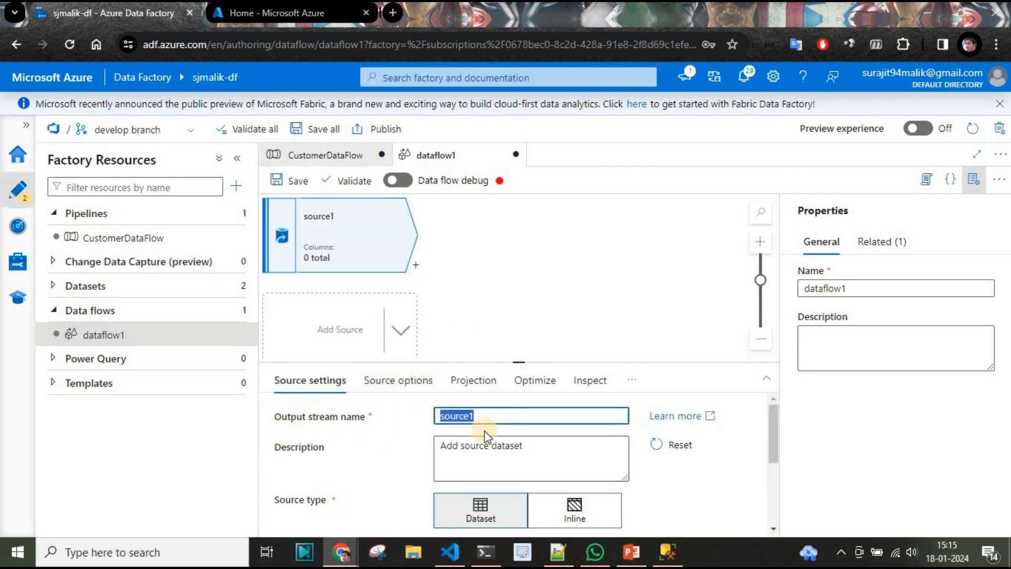
{"action": "type", "text": "CsvBlobS"}
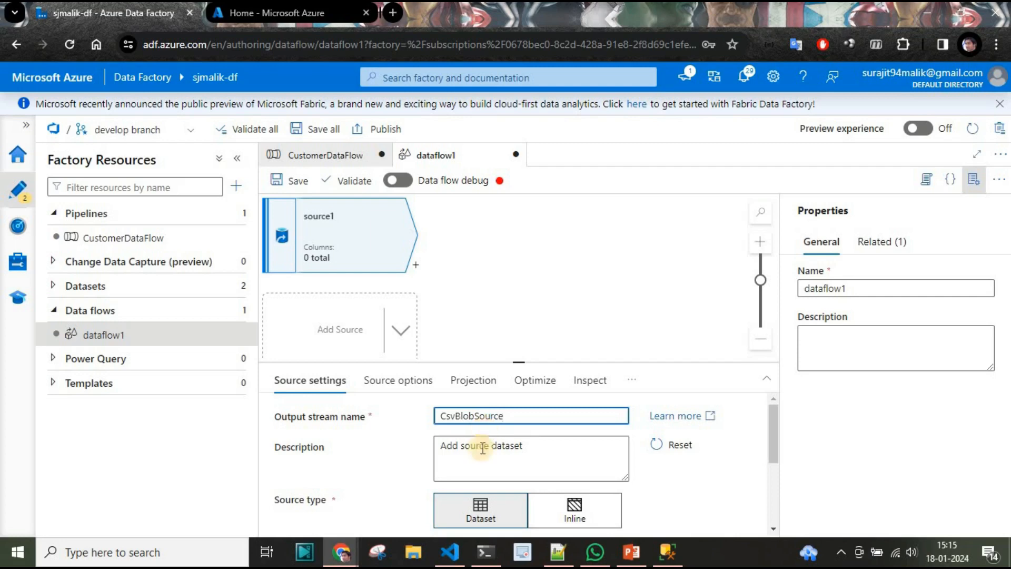
Step: Replace the source's description with "CSV Data from Blob Storage"
{"action": "left_click", "coordinate": [528, 457]}
{"action": "scroll", "coordinate": [730, 468], "scroll_direction": "down", "scroll_amount": 2}
{"action": "scroll", "coordinate": [729, 468], "scroll_direction": "up", "scroll_amount": 2}
{"action": "scroll", "coordinate": [729, 468], "scroll_direction": "down", "scroll_amount": 1}
{"action": "scroll", "coordinate": [729, 467], "scroll_direction": "up", "scroll_amount": 1}
{"action": "scroll", "coordinate": [728, 466], "scroll_direction": "up", "scroll_amount": 1}
{"action": "key", "text": "ctrl+a"}
{"action": "type", "text": "CSV Data from Blob Storage"}
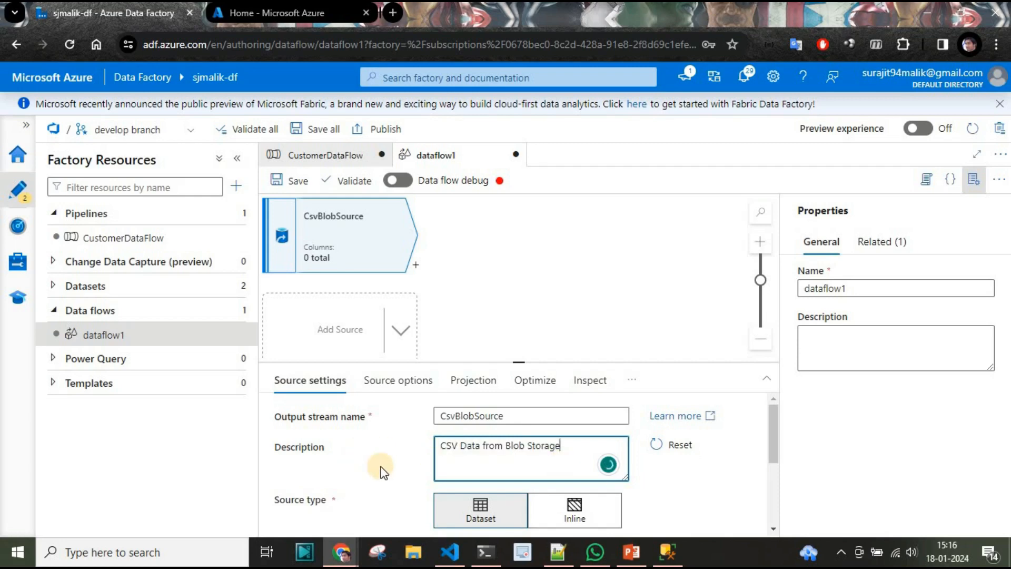
Step: Choose BlobStorageDataset as the dataset for the CsvBlobSource source
{"action": "scroll", "coordinate": [663, 475], "scroll_direction": "down", "scroll_amount": 2}
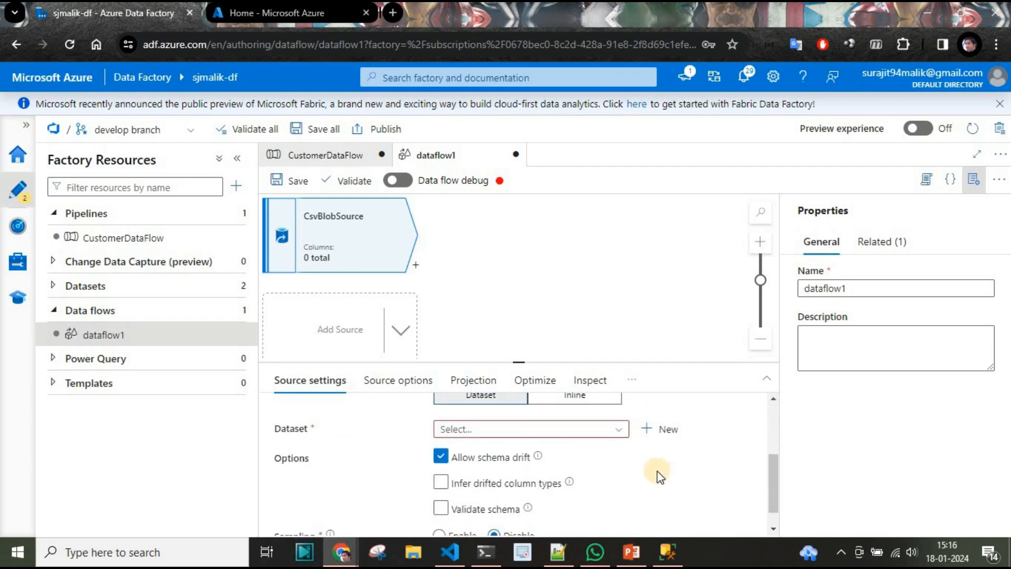
{"action": "left_click", "coordinate": [619, 429]}
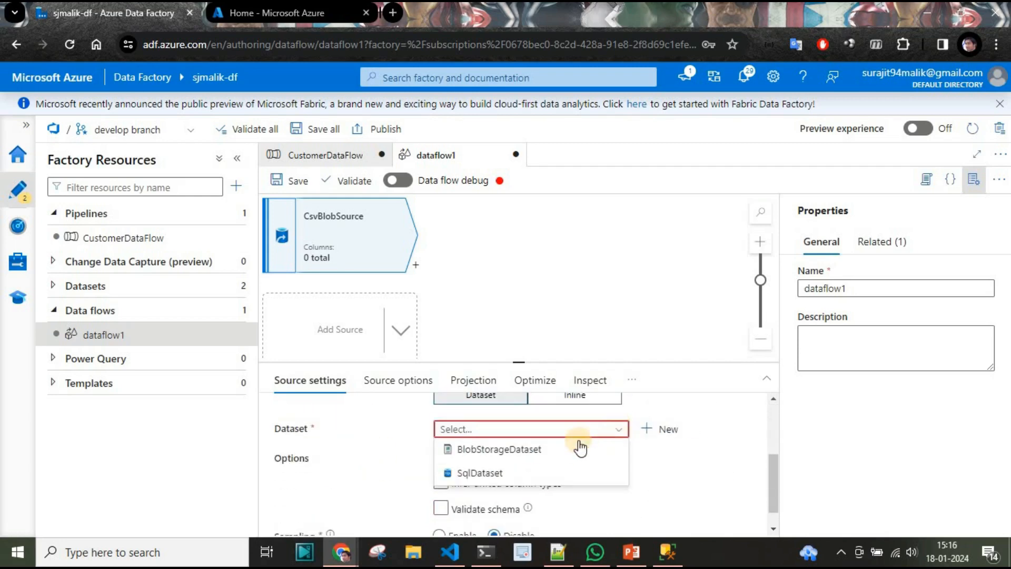
{"action": "left_click", "coordinate": [532, 453]}
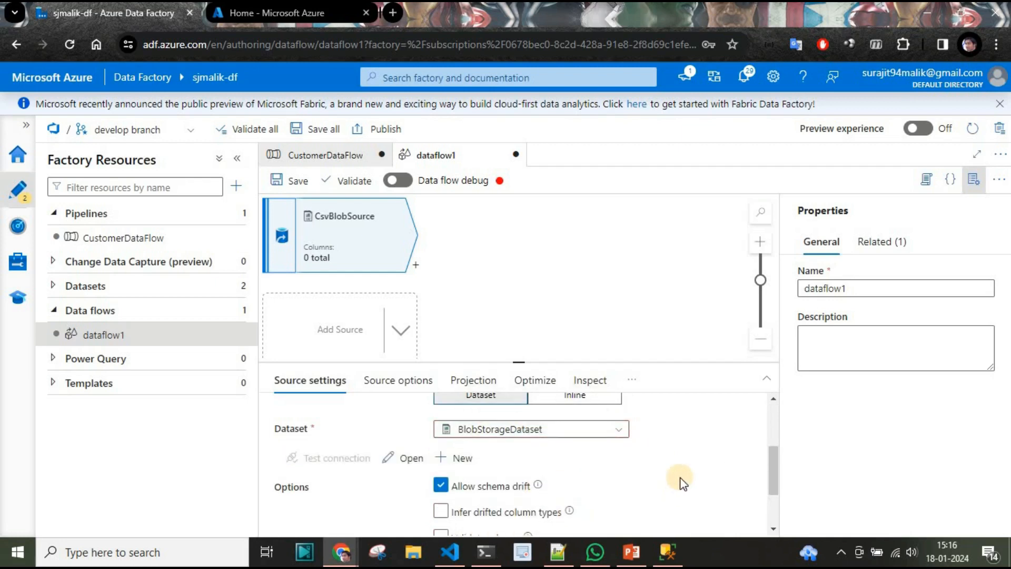
Step: Review the CsvBlobSource schema and sampling settings, its source options and its projection
{"action": "scroll", "coordinate": [624, 471], "scroll_direction": "down", "scroll_amount": 2}
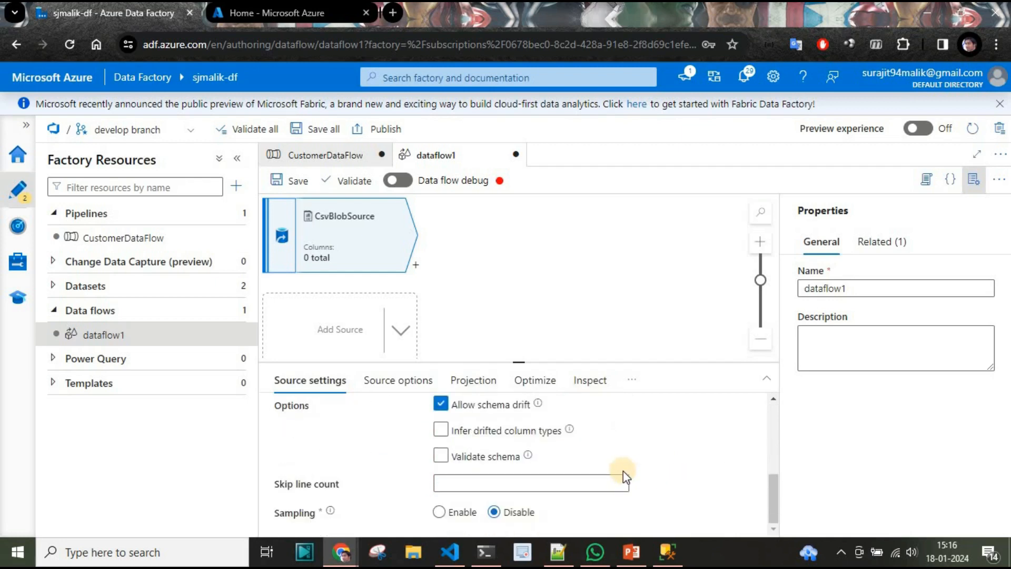
{"action": "left_click", "coordinate": [462, 428]}
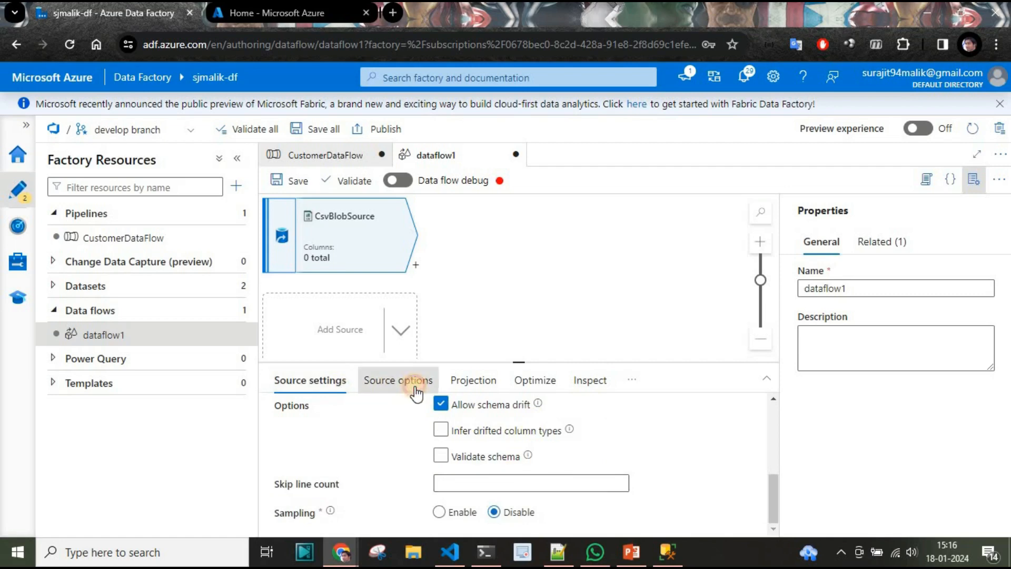
{"action": "left_click", "coordinate": [409, 380]}
{"action": "scroll", "coordinate": [358, 451], "scroll_direction": "down", "scroll_amount": 3}
{"action": "scroll", "coordinate": [363, 442], "scroll_direction": "up", "scroll_amount": 3}
{"action": "left_click", "coordinate": [488, 385]}
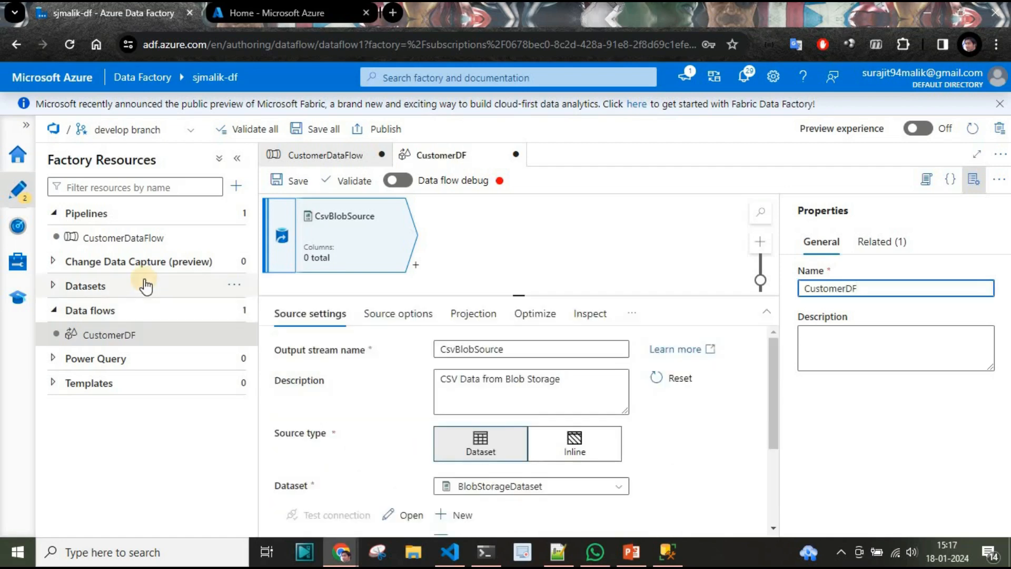
Step: Open the parameters of BlobStorageDataset and go to the default value of FileName
{"action": "left_click", "coordinate": [86, 285]}
{"action": "left_click", "coordinate": [120, 312]}
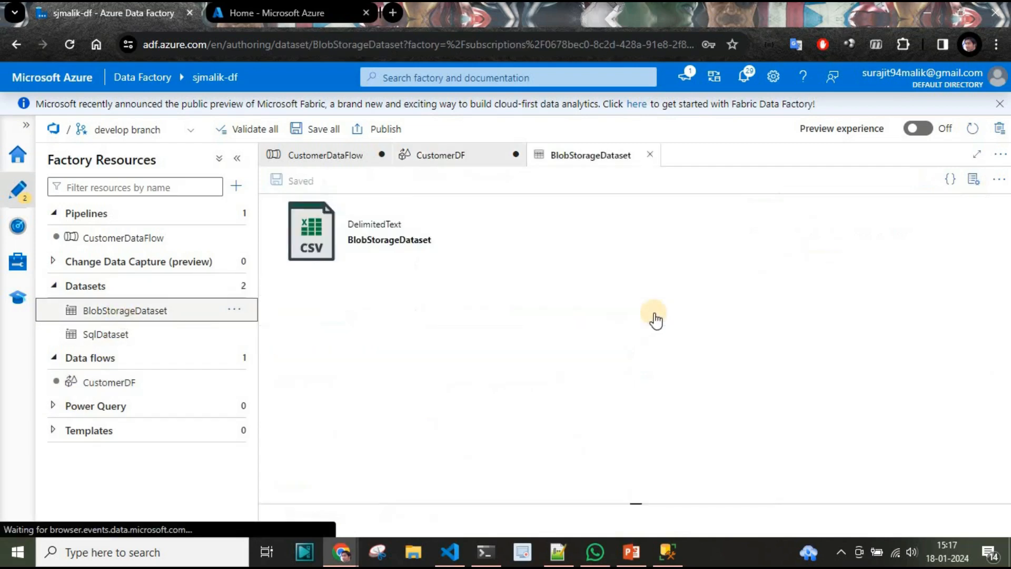
{"action": "left_click", "coordinate": [441, 323]}
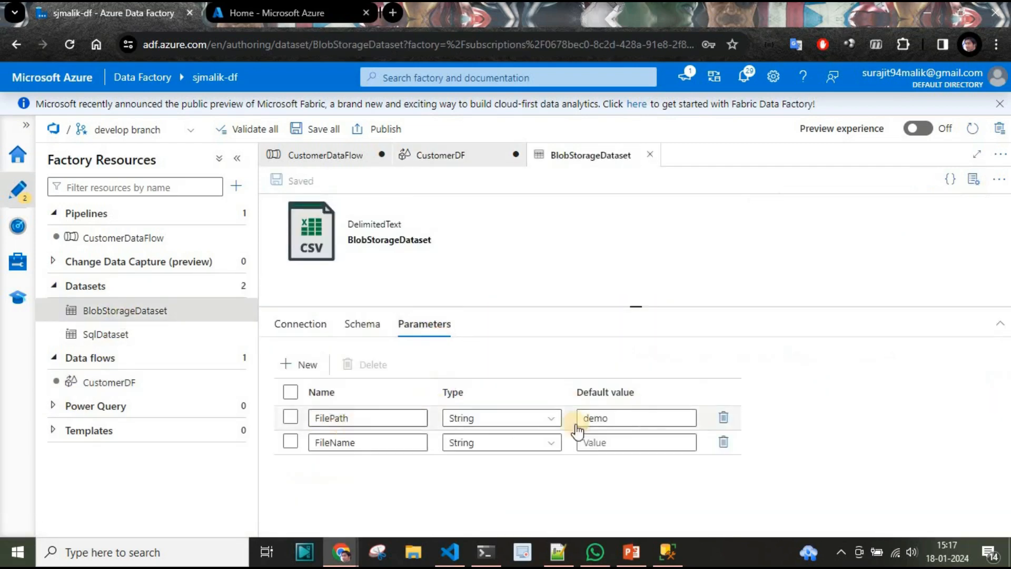
{"action": "left_click", "coordinate": [601, 444]}
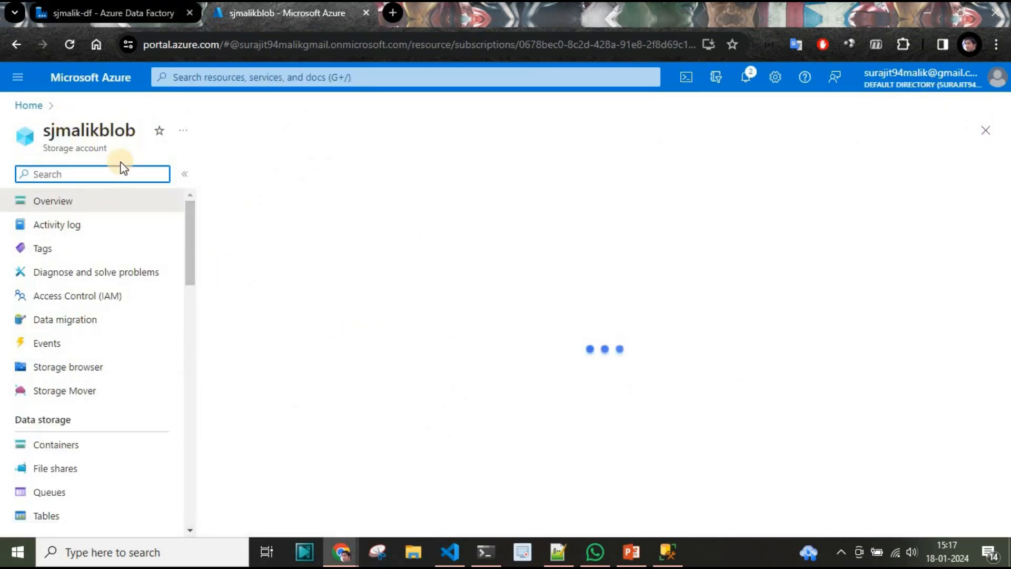
Step: In the Azure portal's blob storage account, open the demo container and copy the file name CustomerData.csv
{"action": "left_click", "coordinate": [55, 444]}
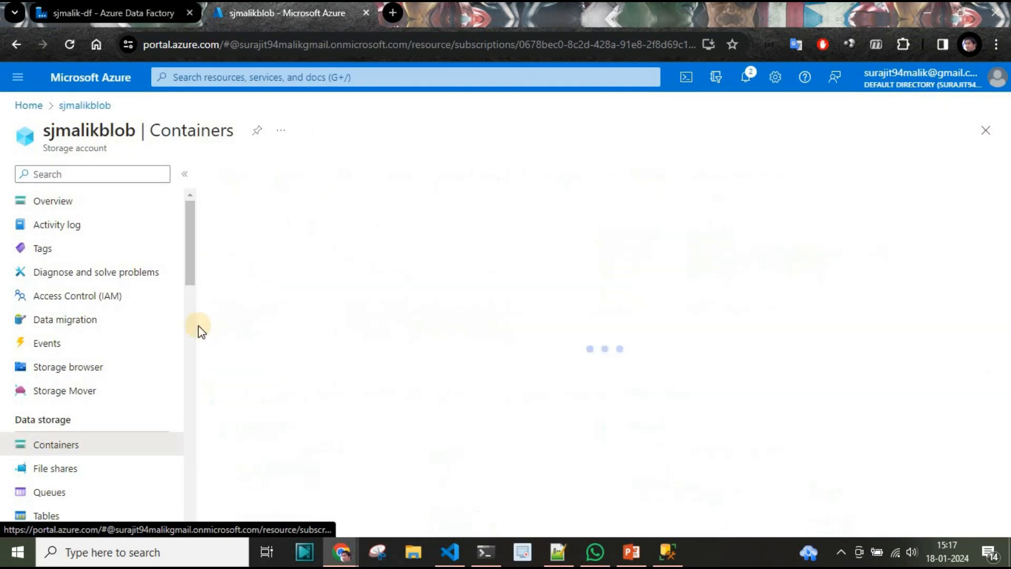
{"action": "left_click", "coordinate": [266, 300]}
{"action": "left_click_drag", "start_coordinate": [332, 344], "coordinate": [251, 339]}
{"action": "key", "text": "ctrl+c"}
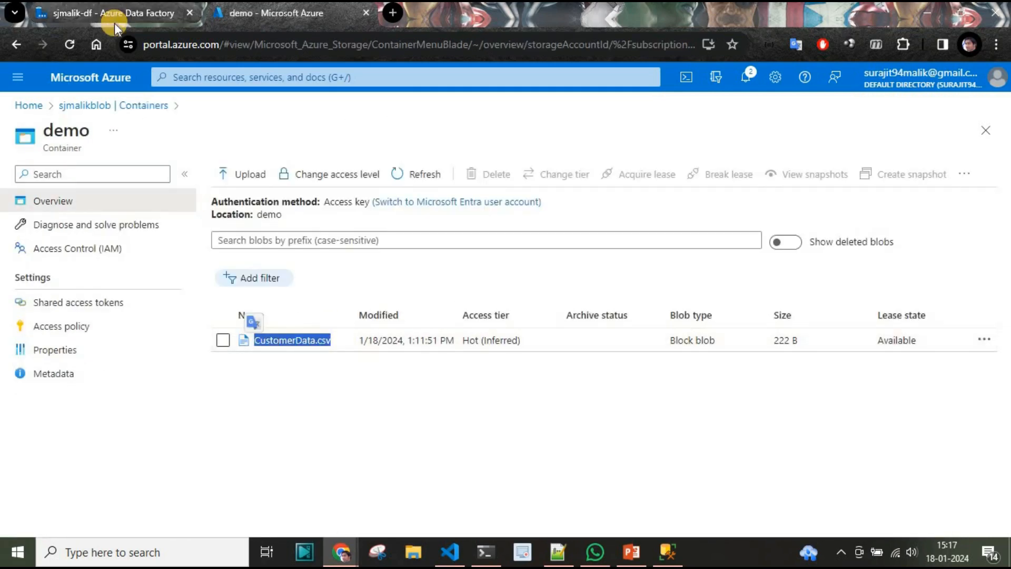
Step: Back in Data Factory, set the FileName parameter's default value to CustomerData.csv and save BlobStorageDataset
{"action": "left_click", "coordinate": [115, 15]}
{"action": "double_click", "coordinate": [607, 442]}
{"action": "key", "text": "ctrl+v"}
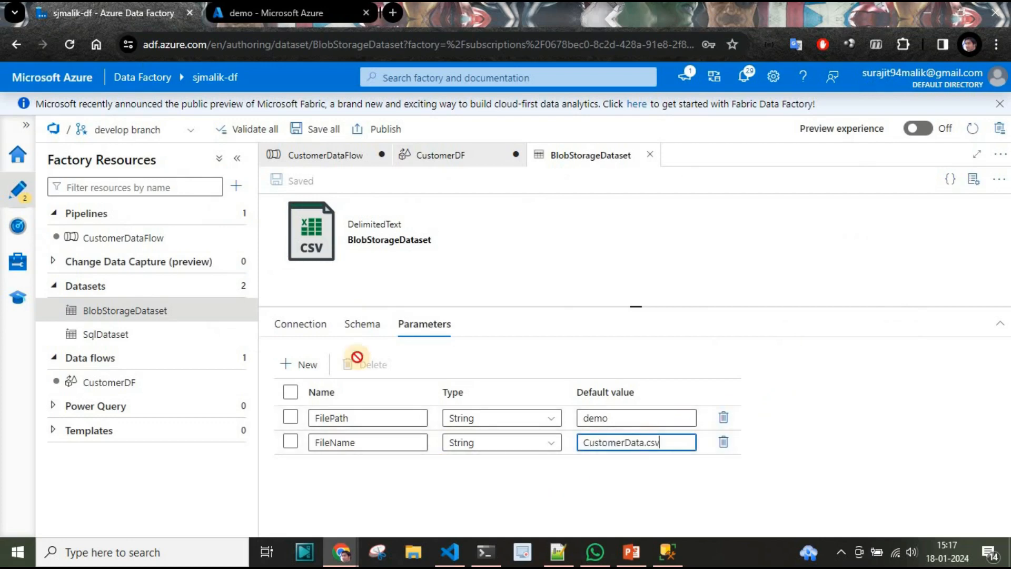
{"action": "left_click", "coordinate": [293, 179]}
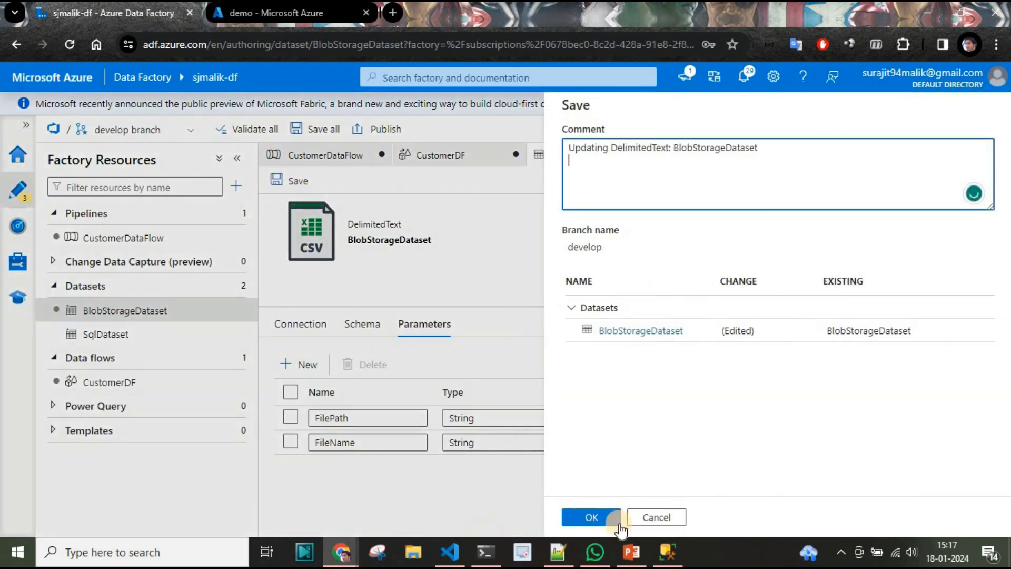
{"action": "left_click", "coordinate": [598, 517]}
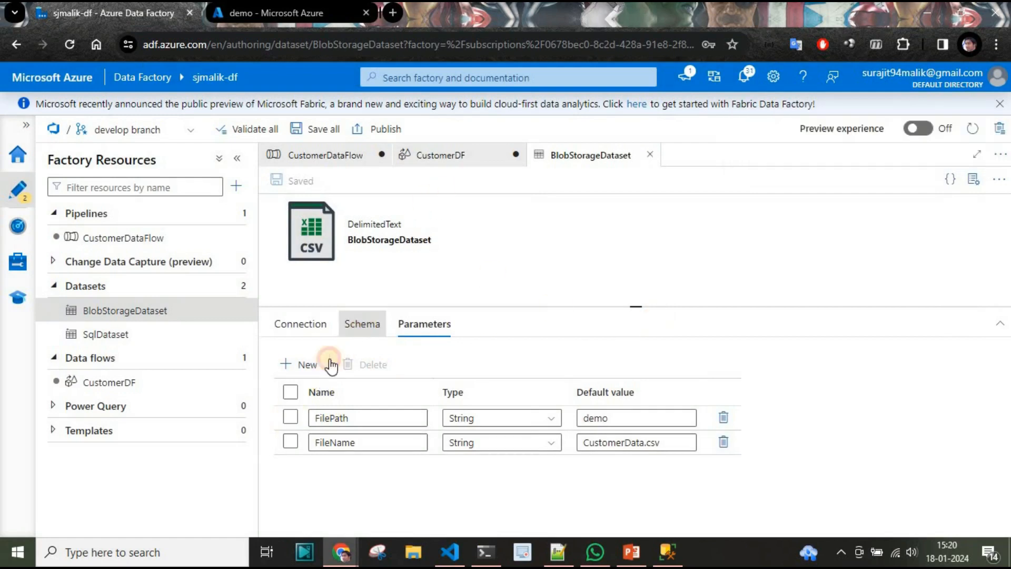
Step: Import the schema of BlobStorageDataset from the connection/store
{"action": "left_click", "coordinate": [363, 325]}
{"action": "left_click", "coordinate": [290, 360]}
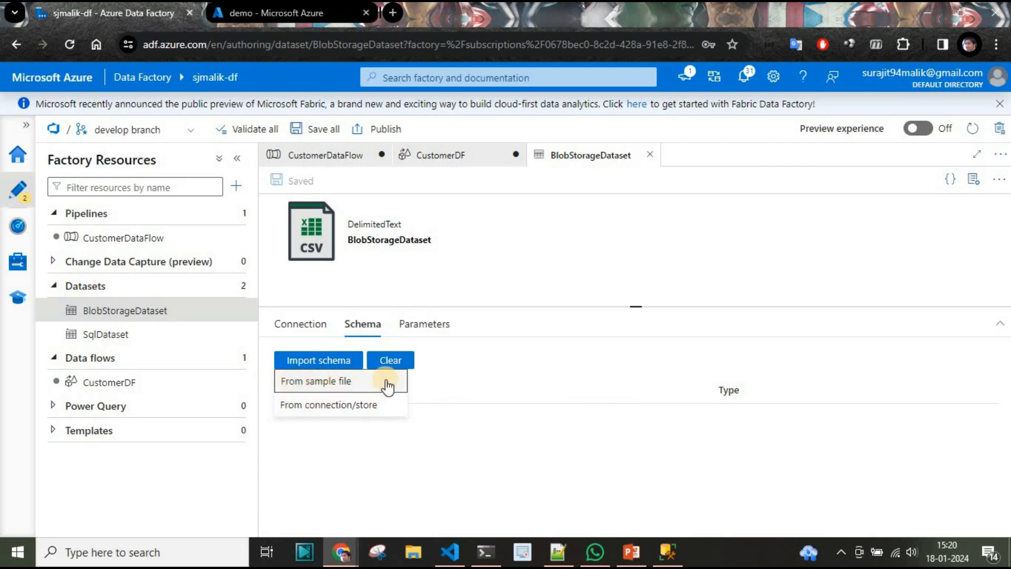
{"action": "left_click", "coordinate": [323, 406]}
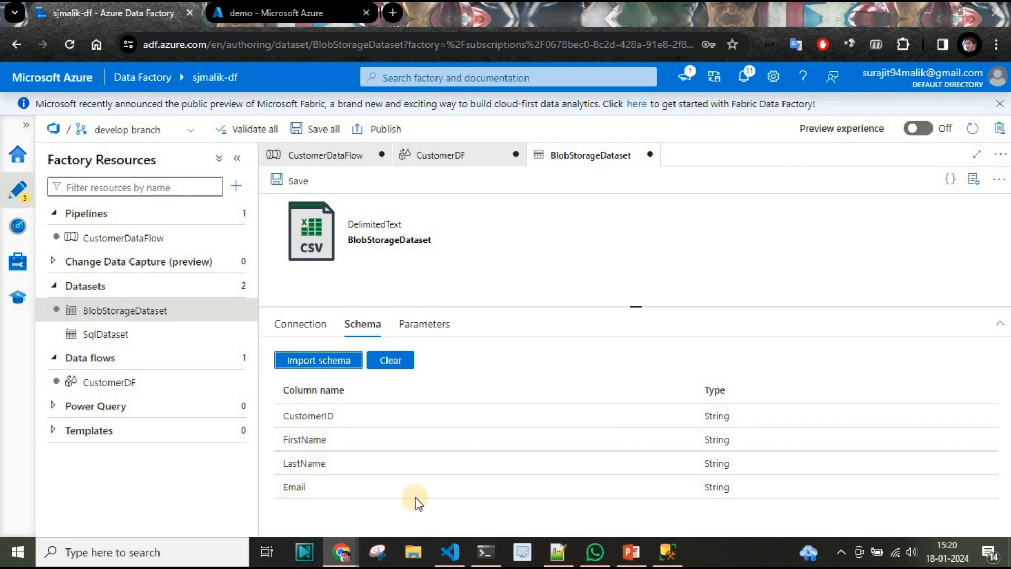
Step: Check the imported columns against CustomerData.csv in VS Code, and save BlobStorageDataset in Data Factory
{"action": "left_click", "coordinate": [451, 551]}
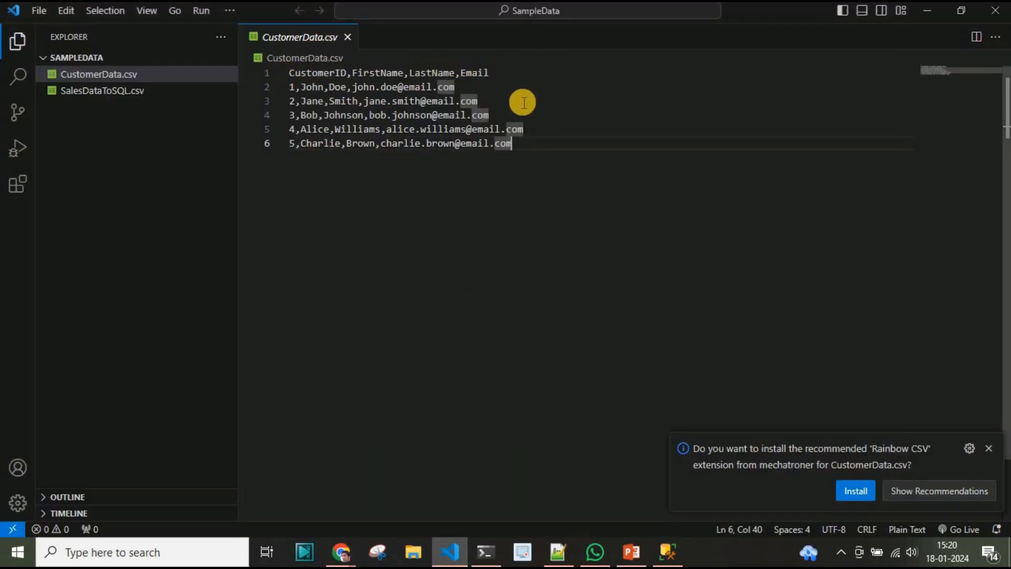
{"action": "key", "text": "alt+Tab"}
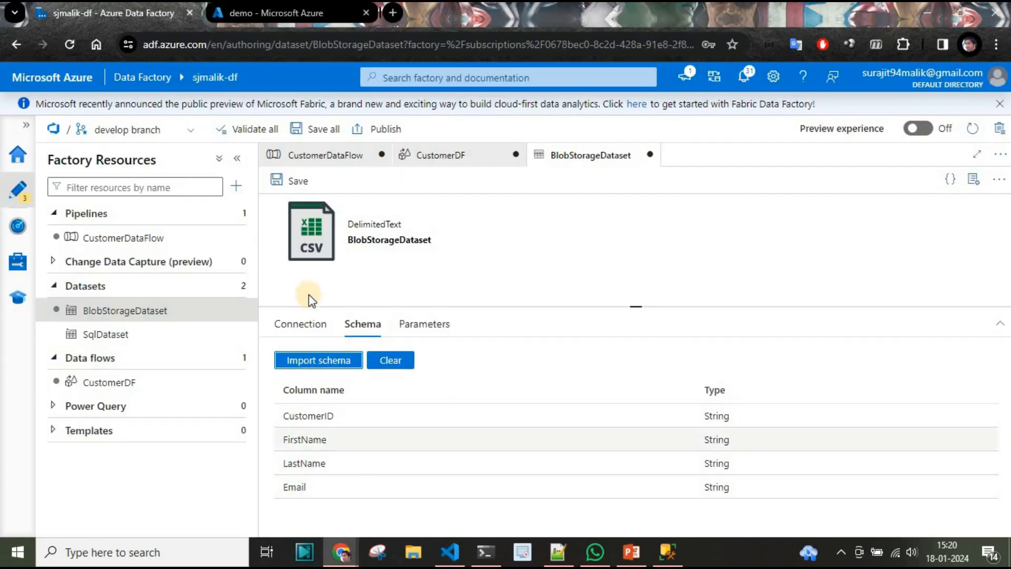
{"action": "left_click", "coordinate": [291, 180]}
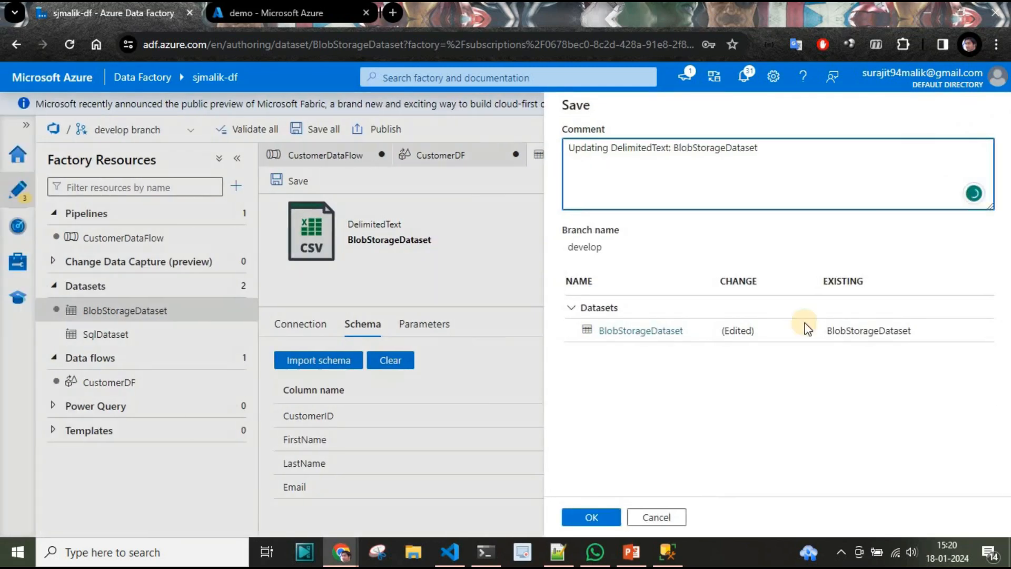
{"action": "left_click", "coordinate": [584, 518]}
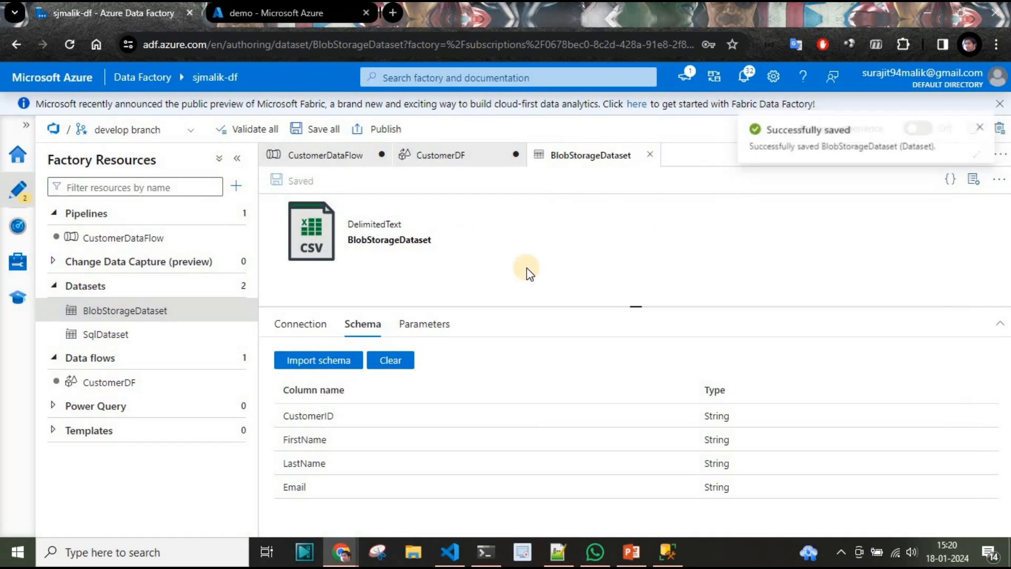
Step: Return to the CustomerDF data flow and close the BlobStorageDataset editor
{"action": "left_click", "coordinate": [465, 156]}
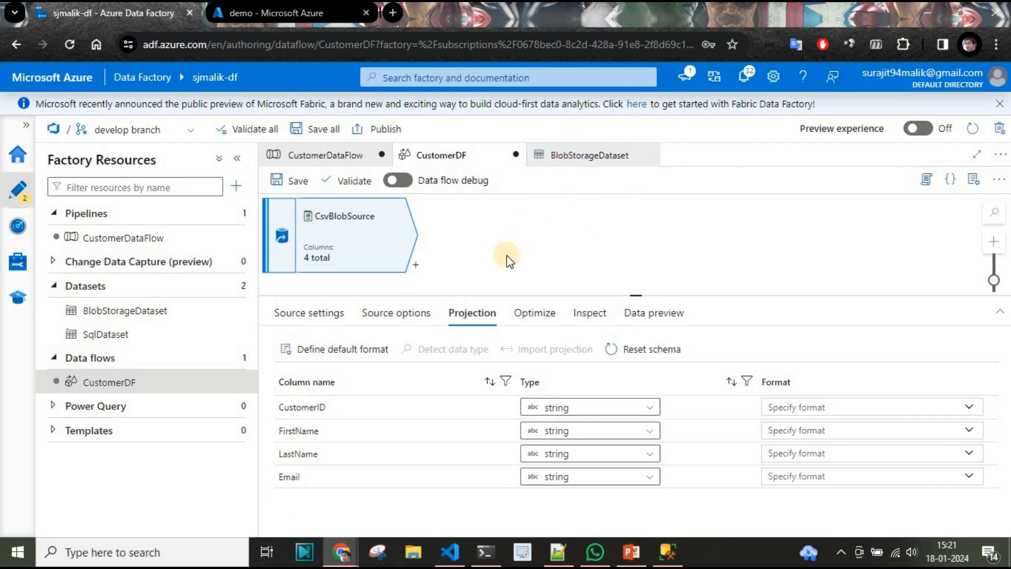
{"action": "left_click", "coordinate": [648, 158]}
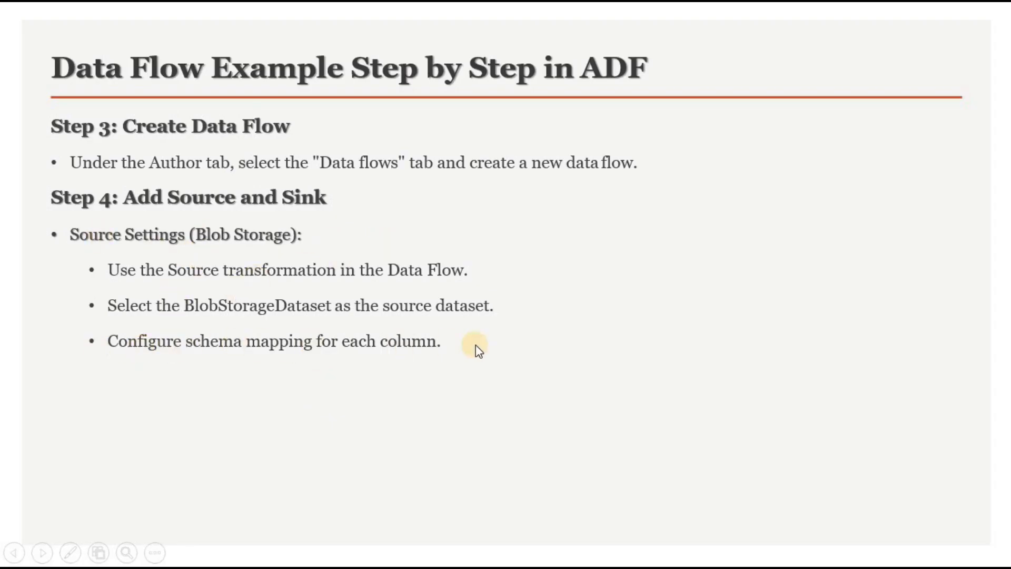
{"action": "left_click", "coordinate": [200, 277]}
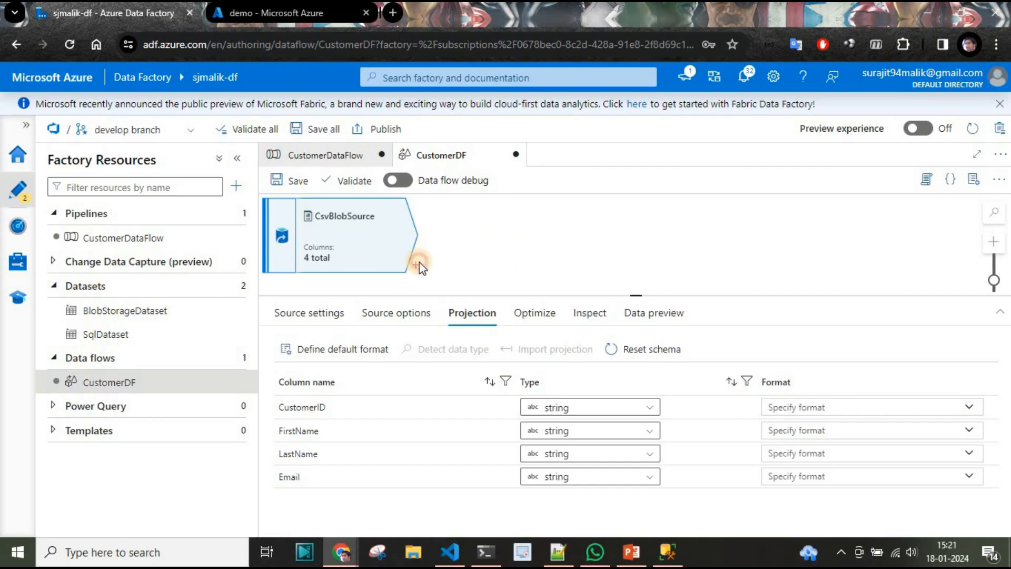
Step: Add a Sink transformation after CsvBlobSource in the CustomerDF data flow
{"action": "left_click", "coordinate": [416, 264]}
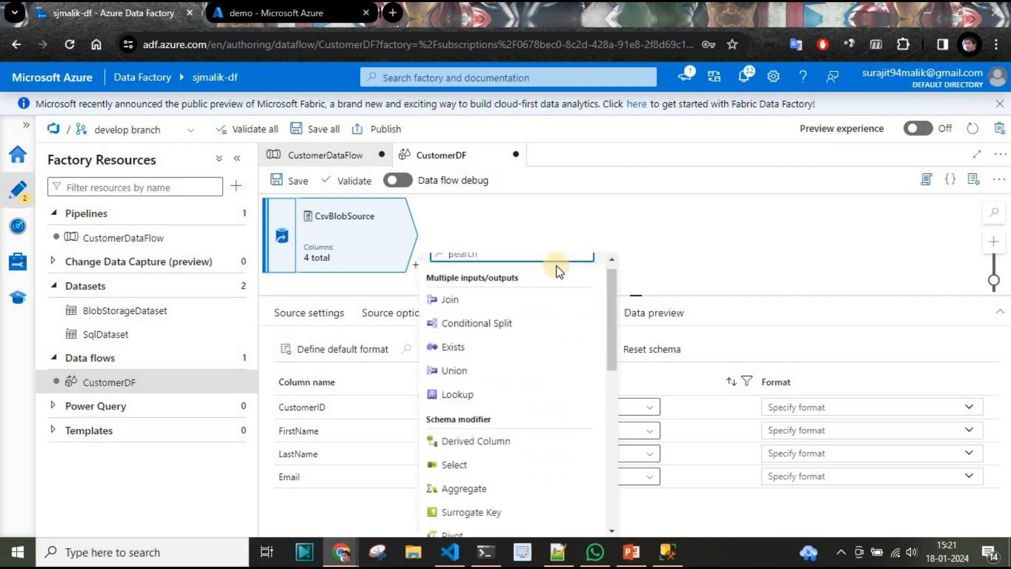
{"action": "scroll", "coordinate": [458, 464], "scroll_direction": "down", "scroll_amount": 8}
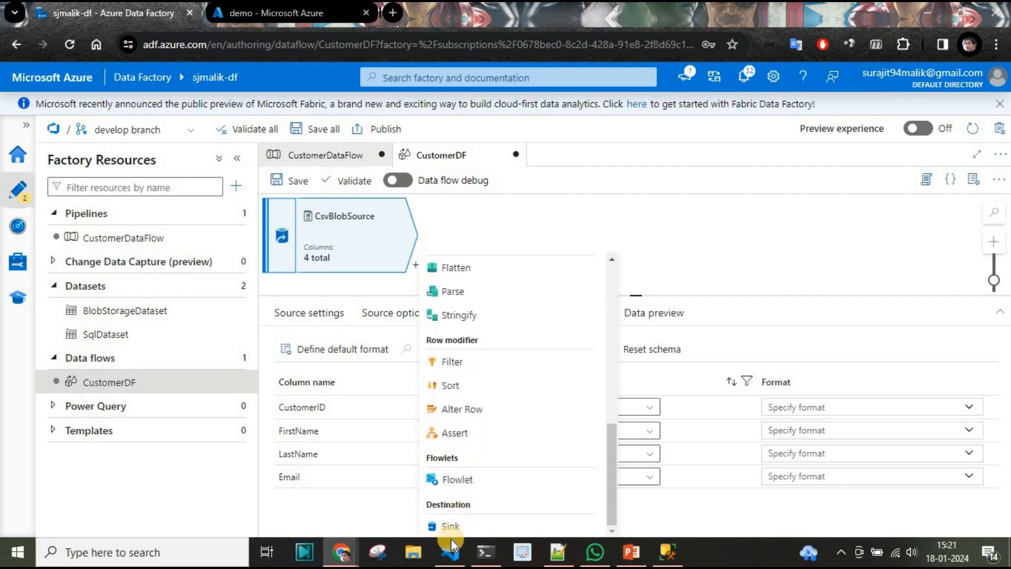
{"action": "left_click", "coordinate": [453, 527]}
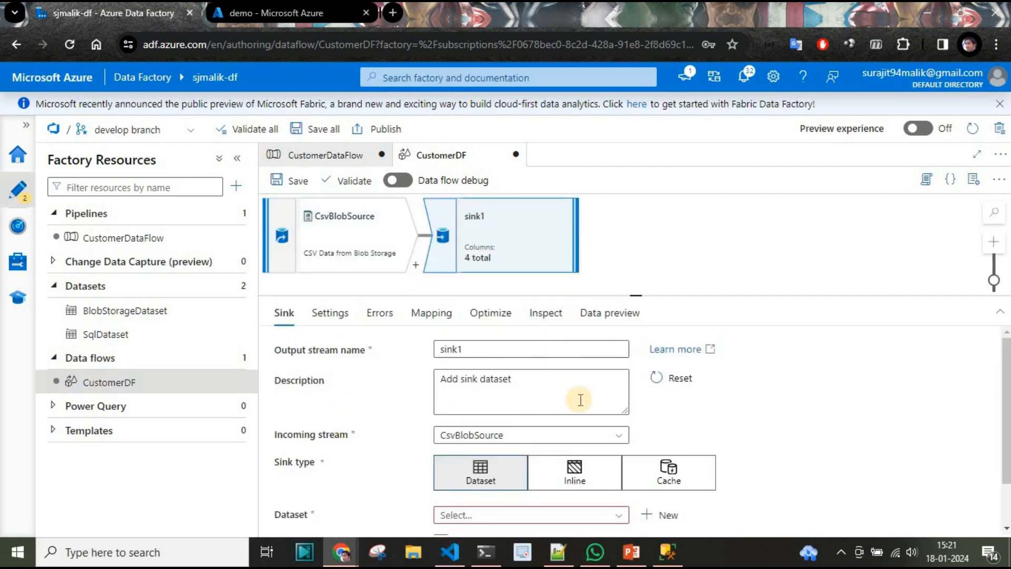
Step: Rename the sink's output stream as SqlDbSink and set its description to "Move data from CSV to SQL DB Table"
{"action": "left_click", "coordinate": [471, 350]}
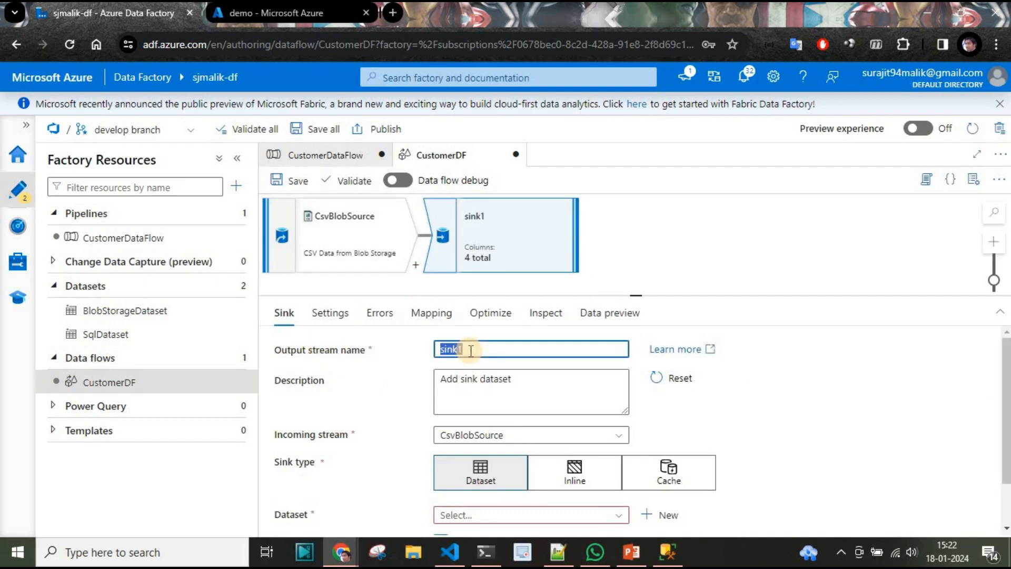
{"action": "type", "text": "SqlDbS"}
{"action": "left_click", "coordinate": [607, 397]}
{"action": "key", "text": "ctrl+a"}
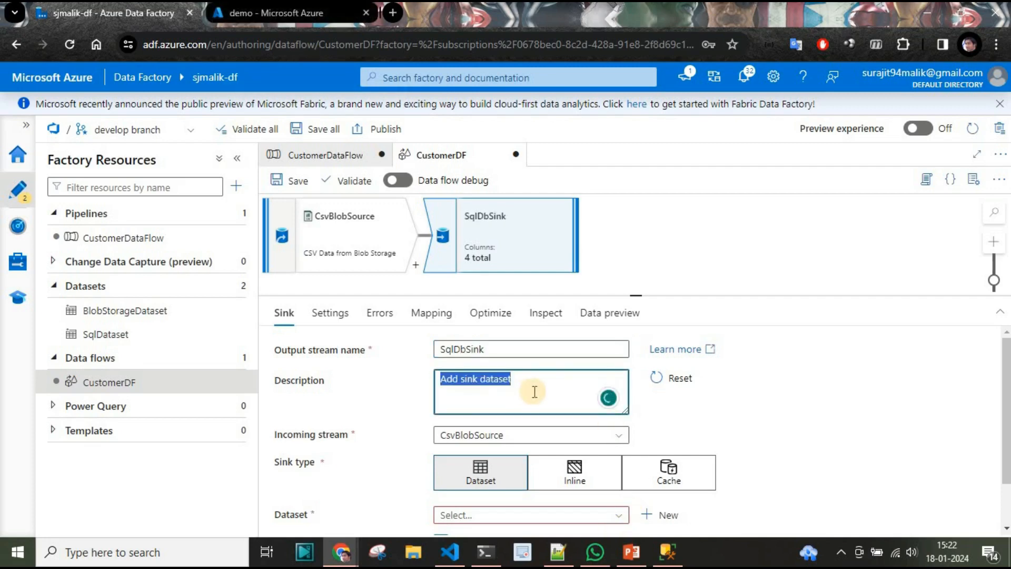
{"action": "type", "text": "M"}
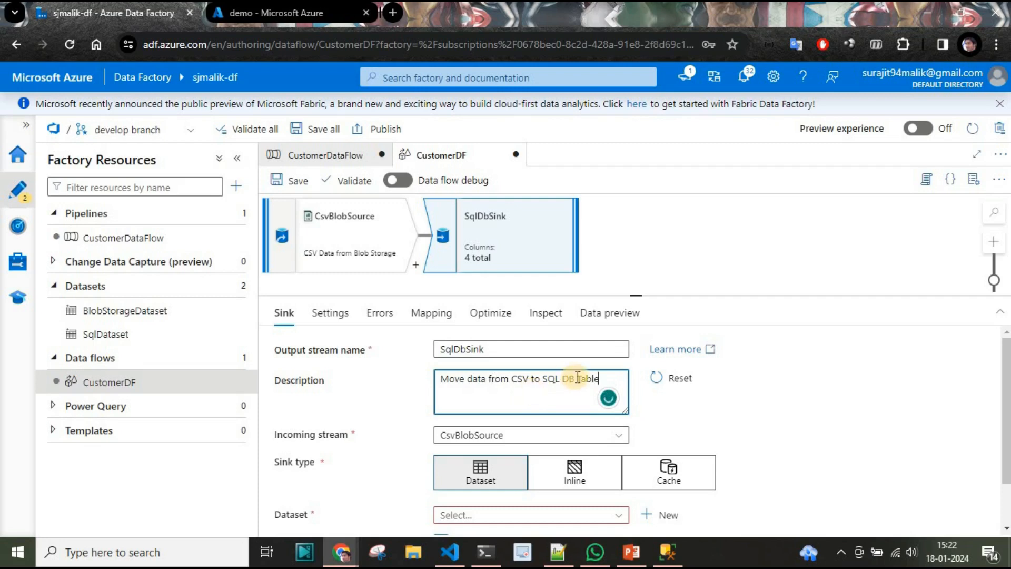
{"action": "left_click", "coordinate": [659, 419]}
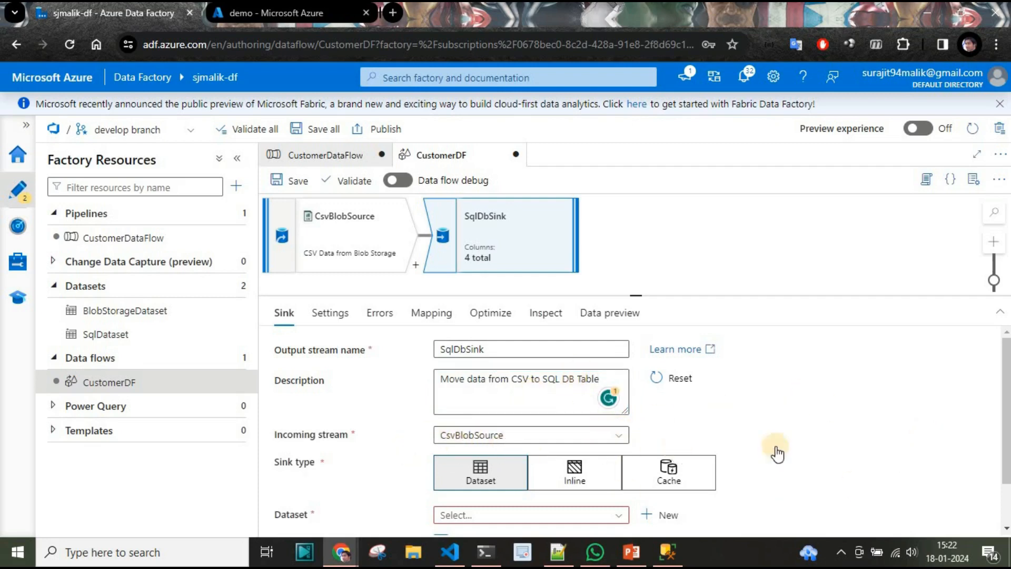
Step: Select the existing SqlDataset as the dataset of SqlDbSink
{"action": "scroll", "coordinate": [838, 451], "scroll_direction": "down", "scroll_amount": 1}
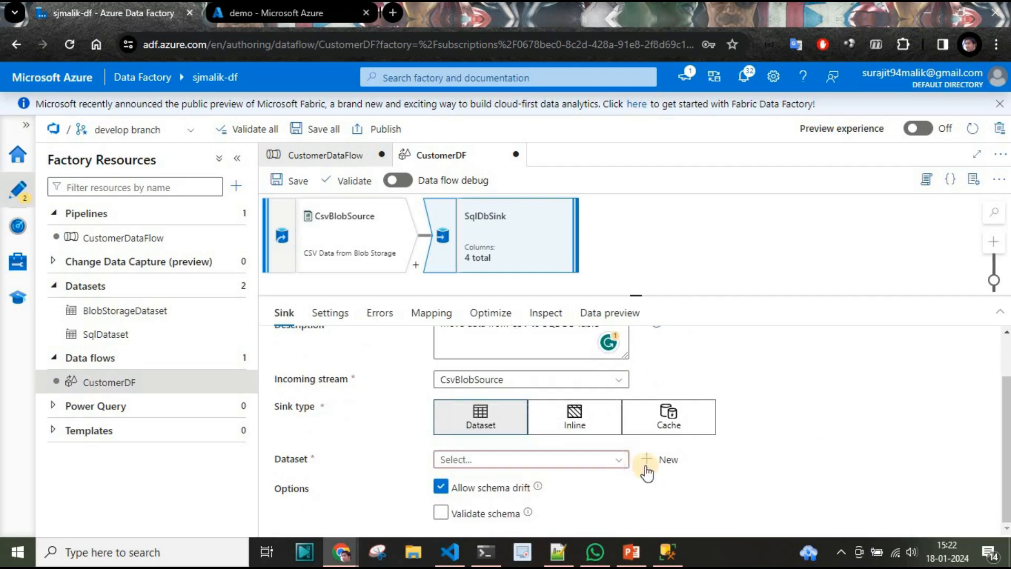
{"action": "left_click", "coordinate": [621, 460]}
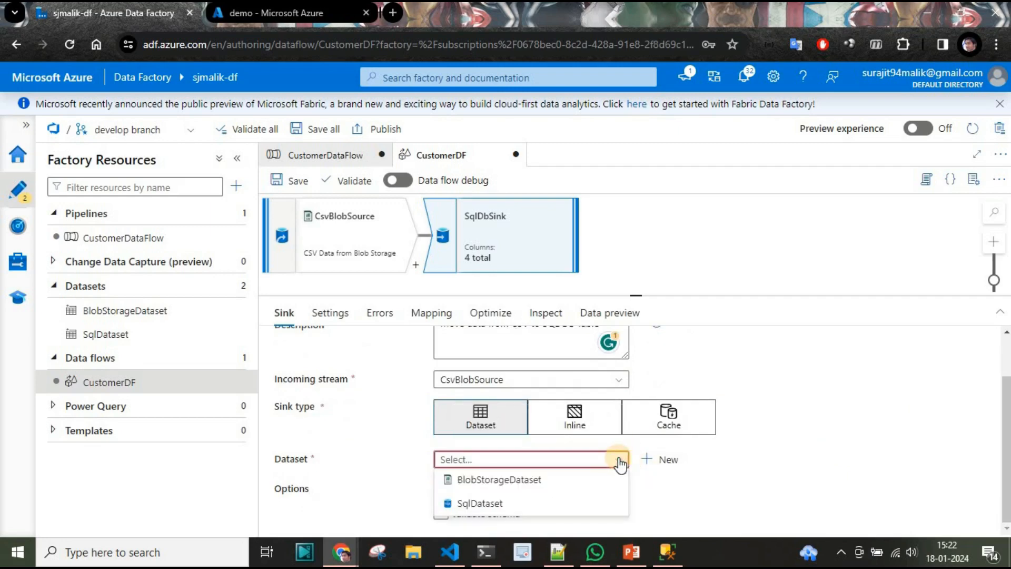
{"action": "left_click", "coordinate": [548, 504]}
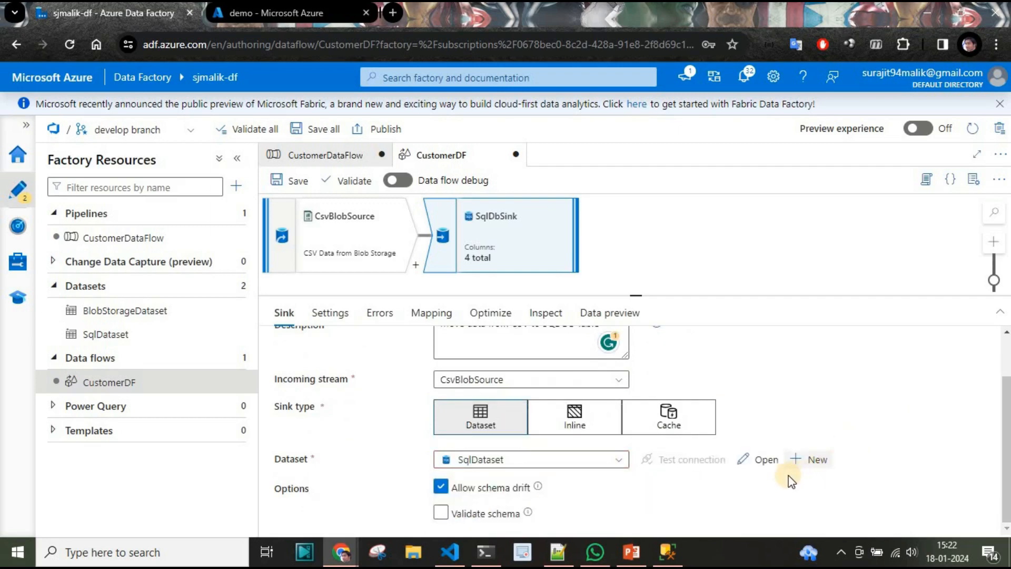
{"action": "scroll", "coordinate": [280, 403], "scroll_direction": "up", "scroll_amount": 2}
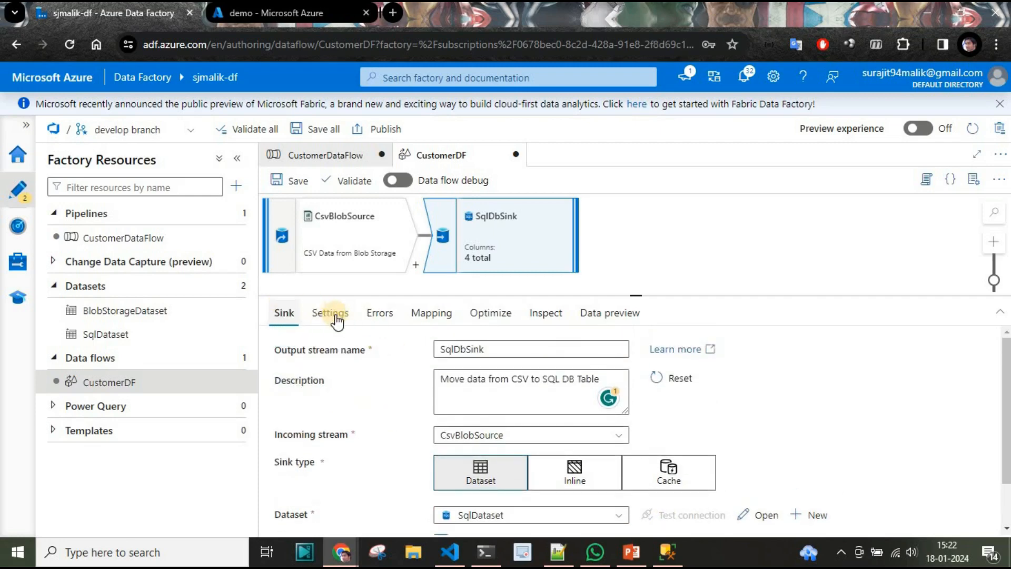
Step: Review SqlDbSink's mapping, partitioning and output schema, and check the dbo.Customer columns in SQL Server Management Studio
{"action": "left_click", "coordinate": [419, 316]}
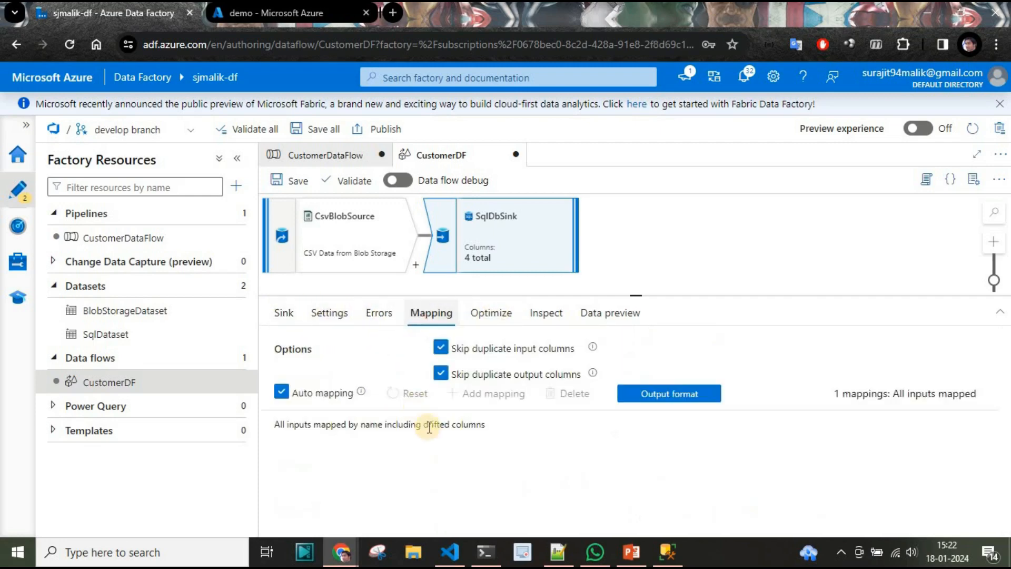
{"action": "left_click", "coordinate": [503, 317]}
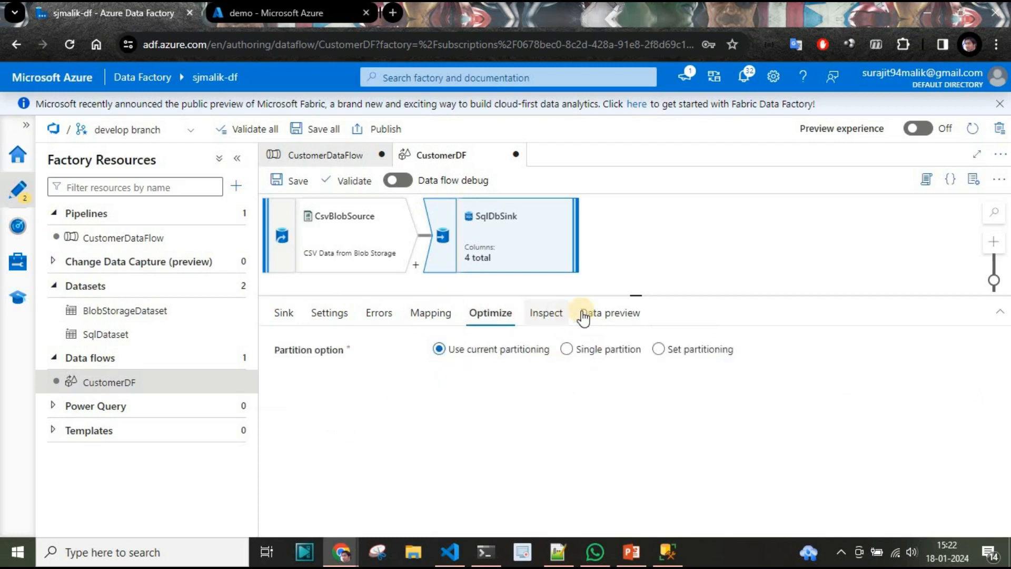
{"action": "left_click", "coordinate": [547, 316]}
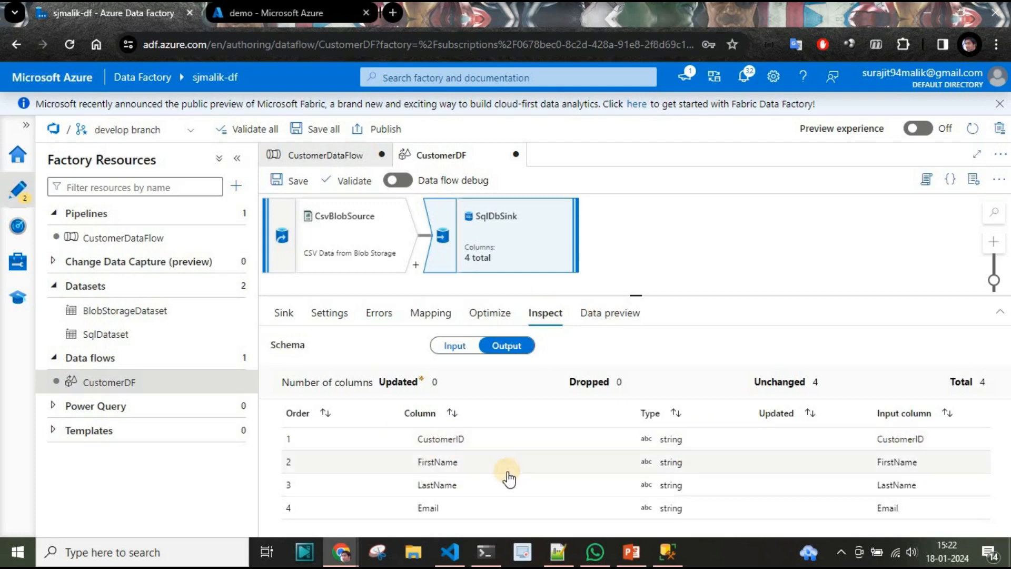
{"action": "left_click", "coordinate": [668, 552]}
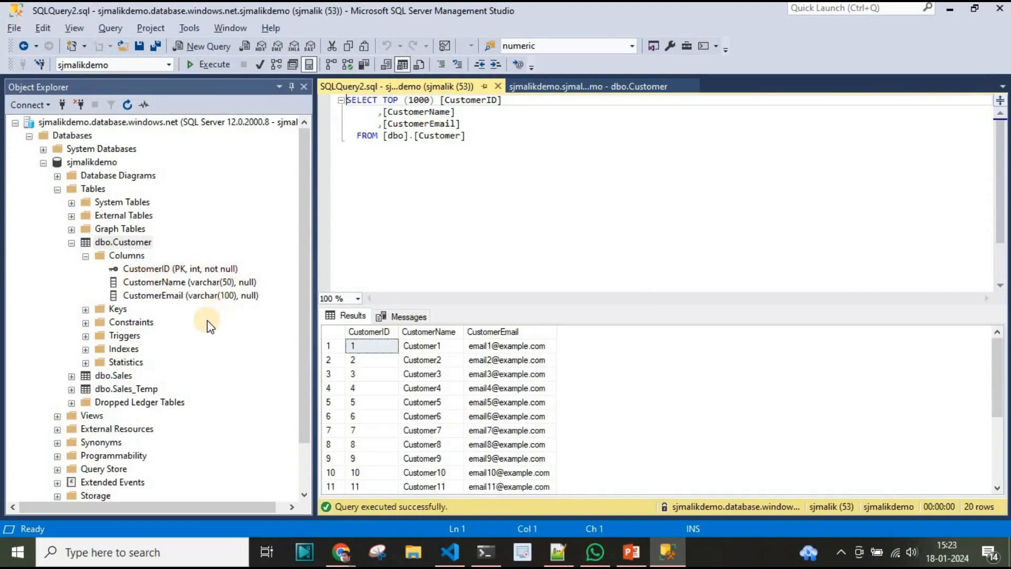
{"action": "key", "text": "alt+Tab"}
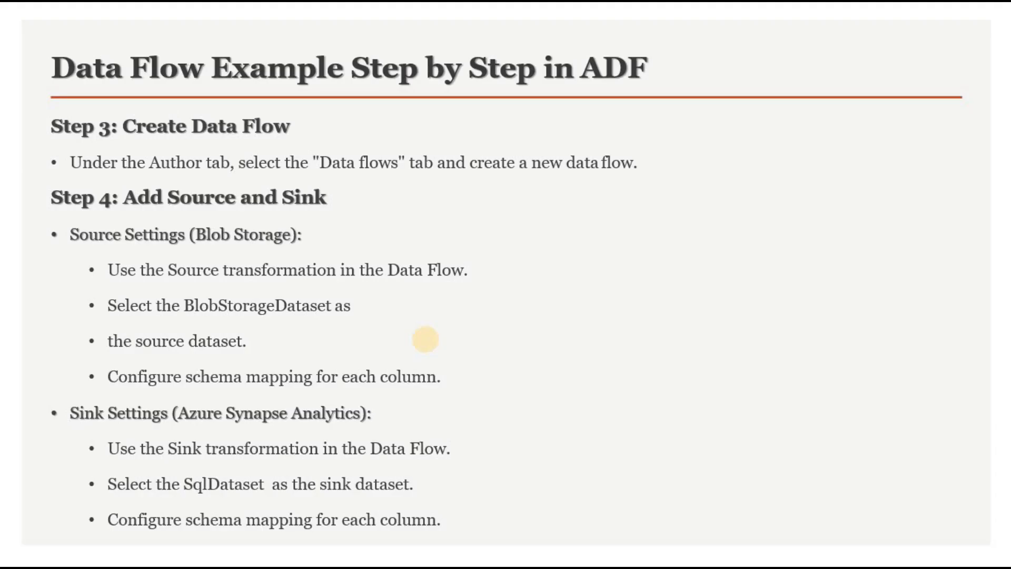
{"action": "left_click", "coordinate": [427, 331]}
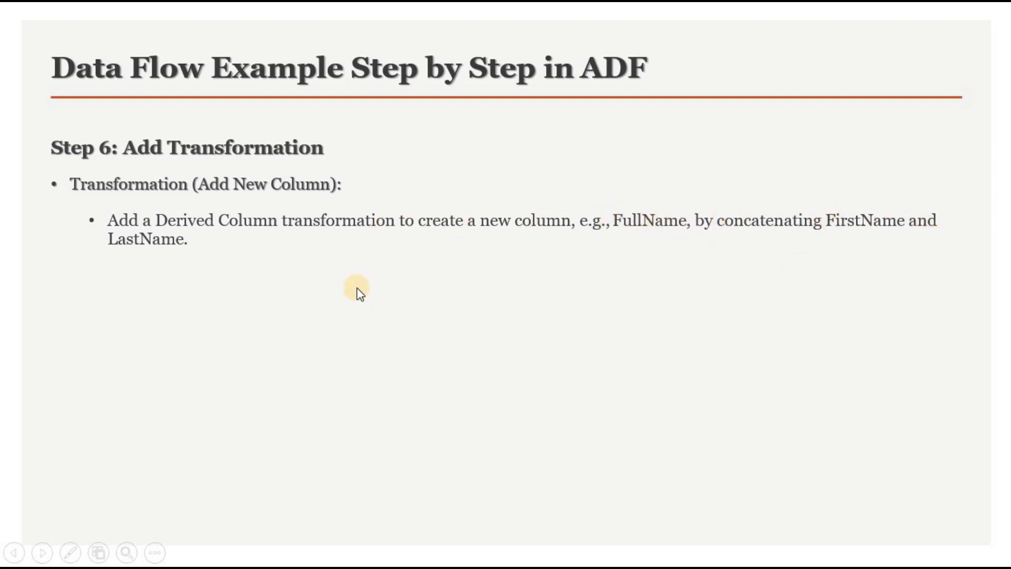
{"action": "key", "text": "alt+Tab"}
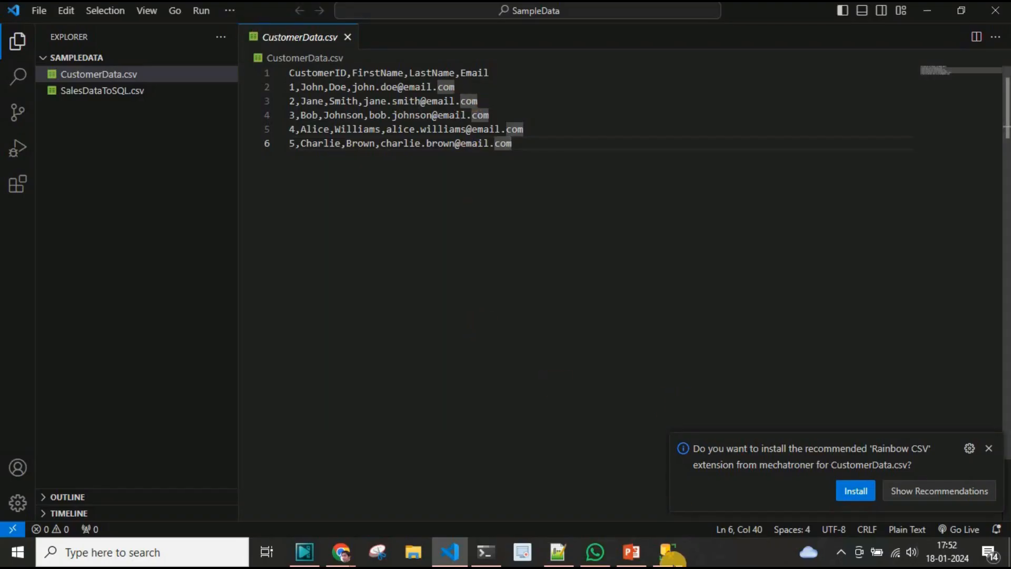
Step: Close SQLQuery3.sql in SQL Server Management Studio and compare the dbo.Customer columns with CustomerData.csv in VS Code
{"action": "left_click", "coordinate": [670, 554]}
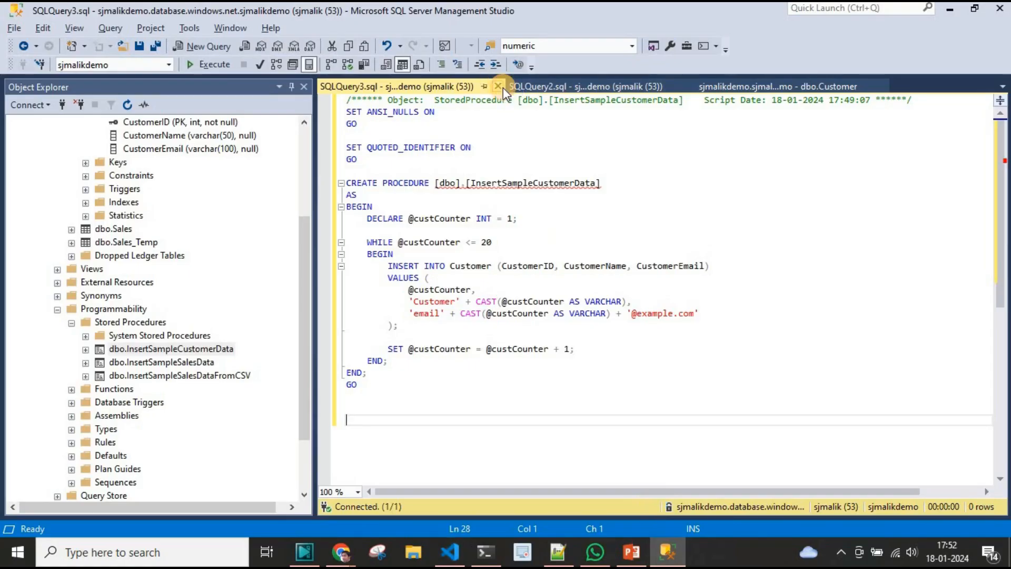
{"action": "left_click", "coordinate": [499, 87]}
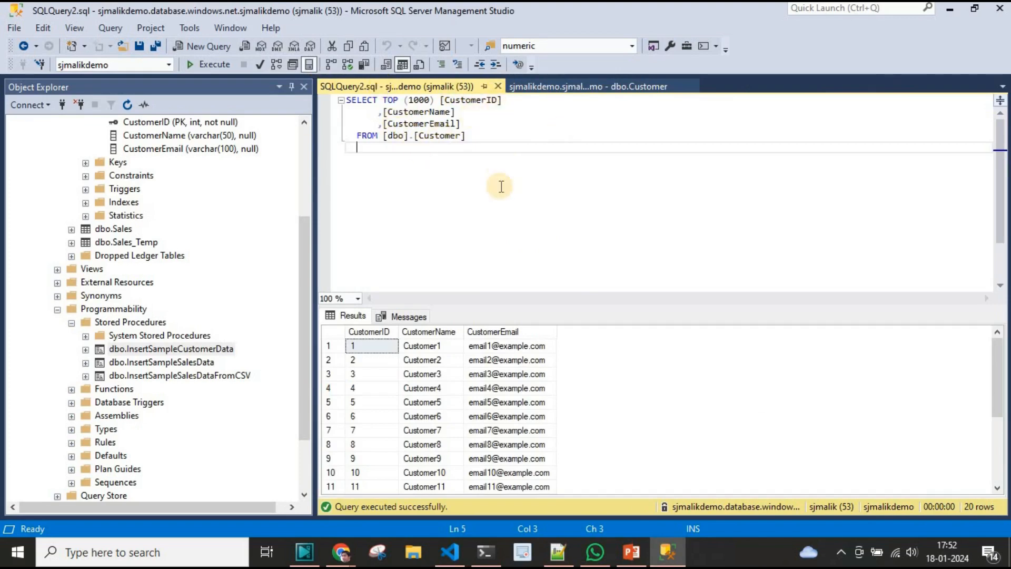
{"action": "key", "text": "alt+Tab"}
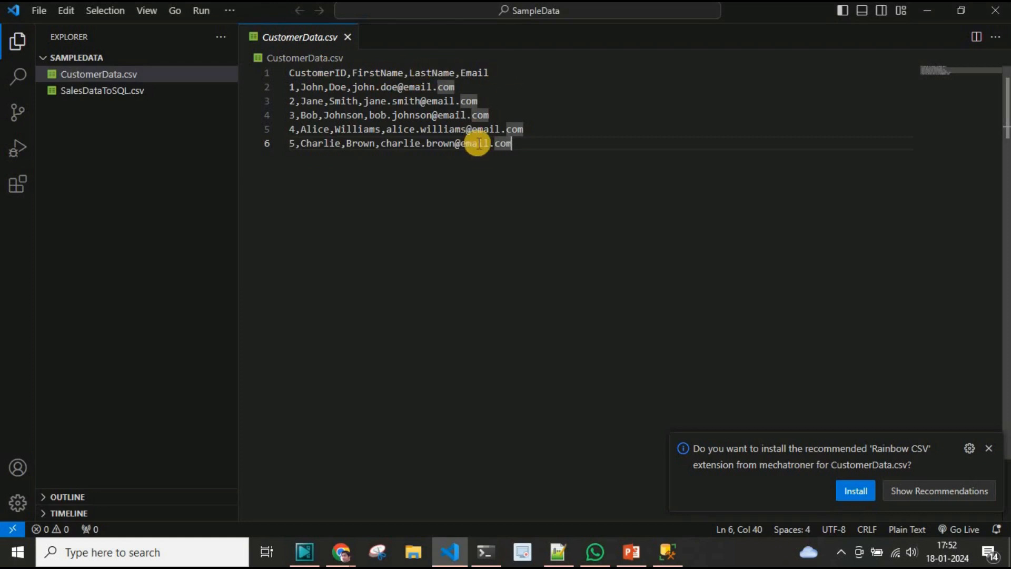
{"action": "key", "text": "alt+Tab"}
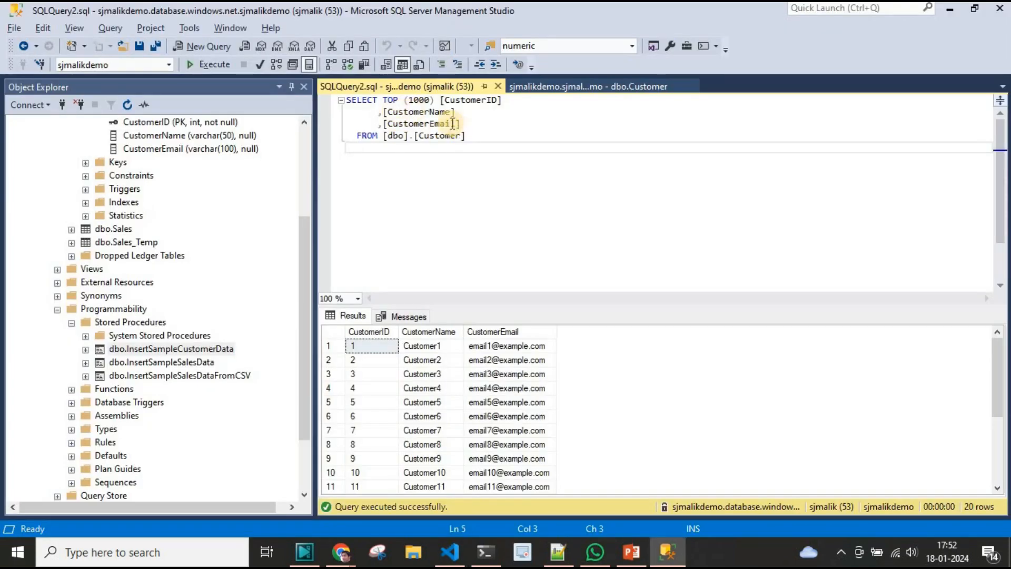
{"action": "key", "text": "alt+Tab"}
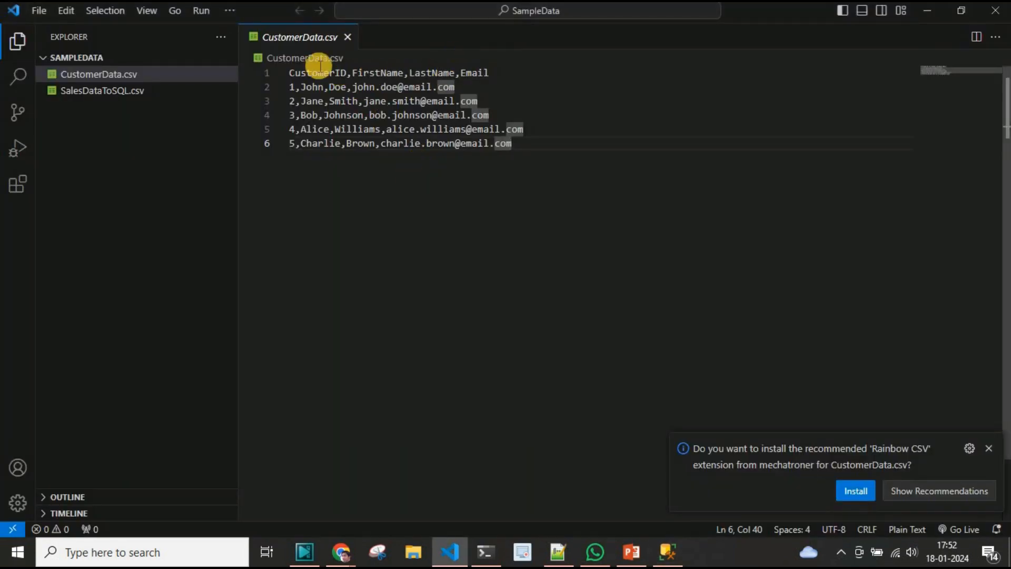
{"action": "key", "text": "alt+Tab"}
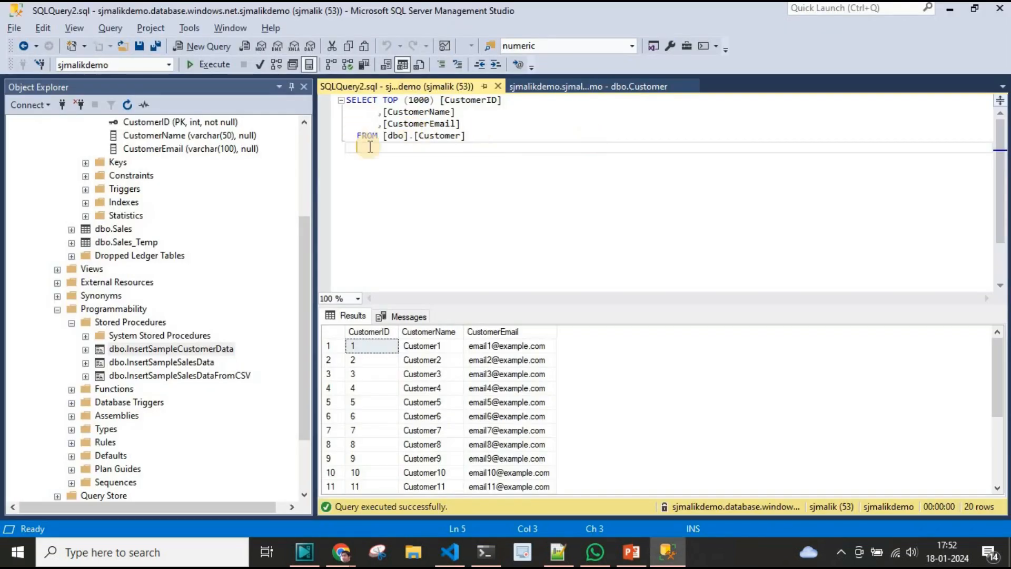
{"action": "key", "text": "alt+Tab"}
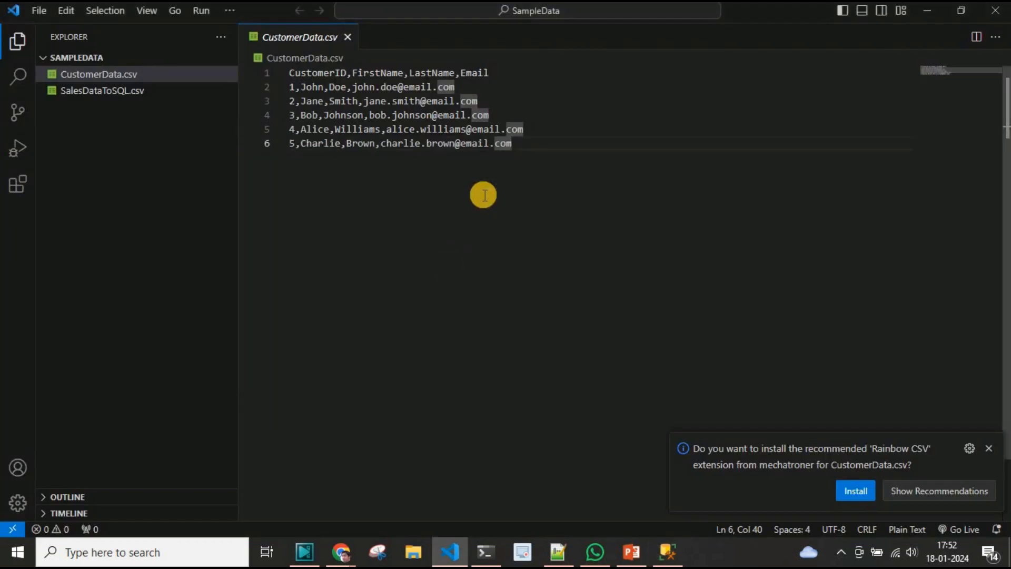
Step: Return to the CustomerDF data flow in Data Factory and add a Derived Column transformation between CsvBlobSource and SqlDbSink
{"action": "key", "text": "alt+Tab"}
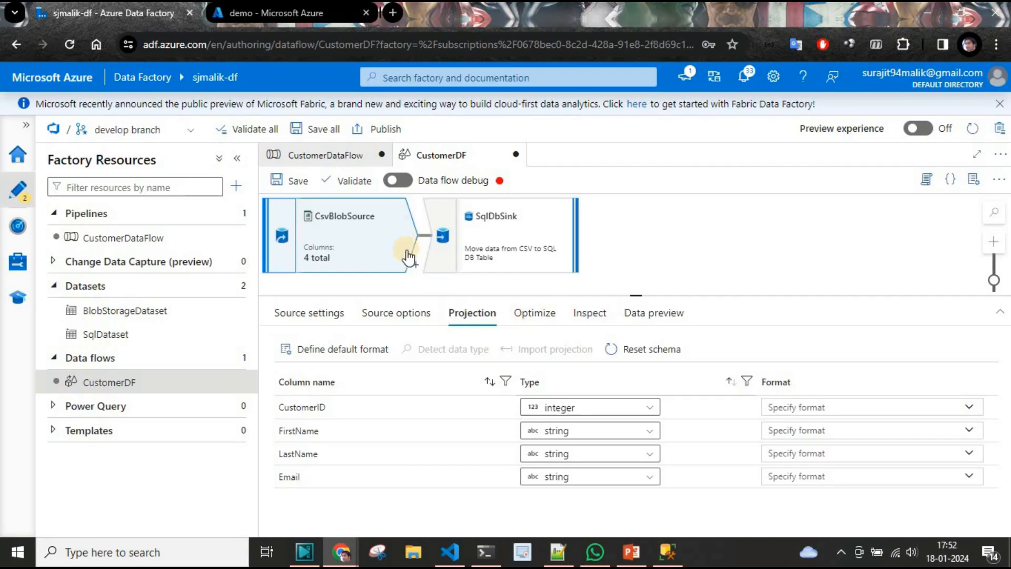
{"action": "left_click", "coordinate": [416, 265]}
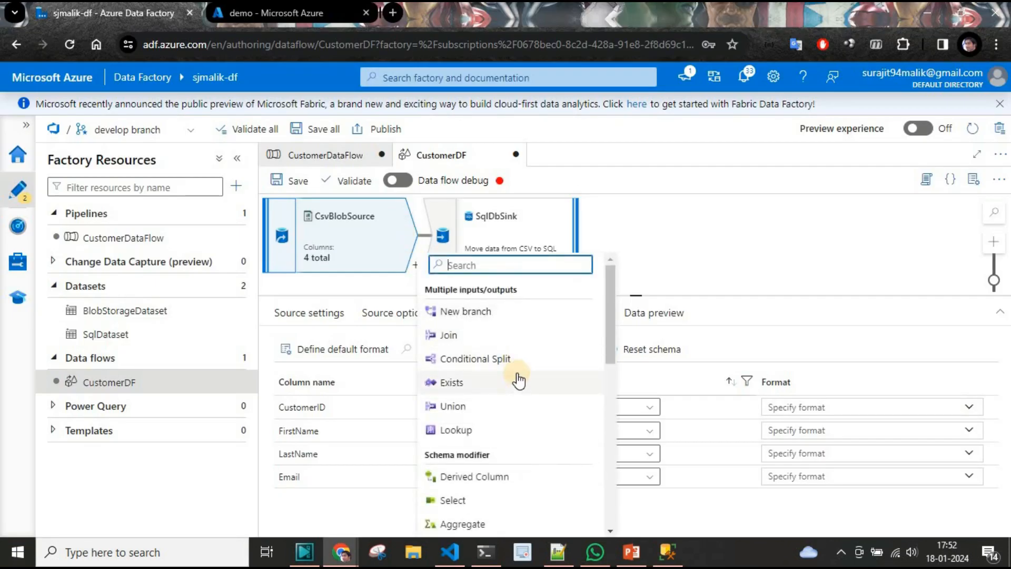
{"action": "type", "text": "der"}
{"action": "left_click", "coordinate": [500, 322]}
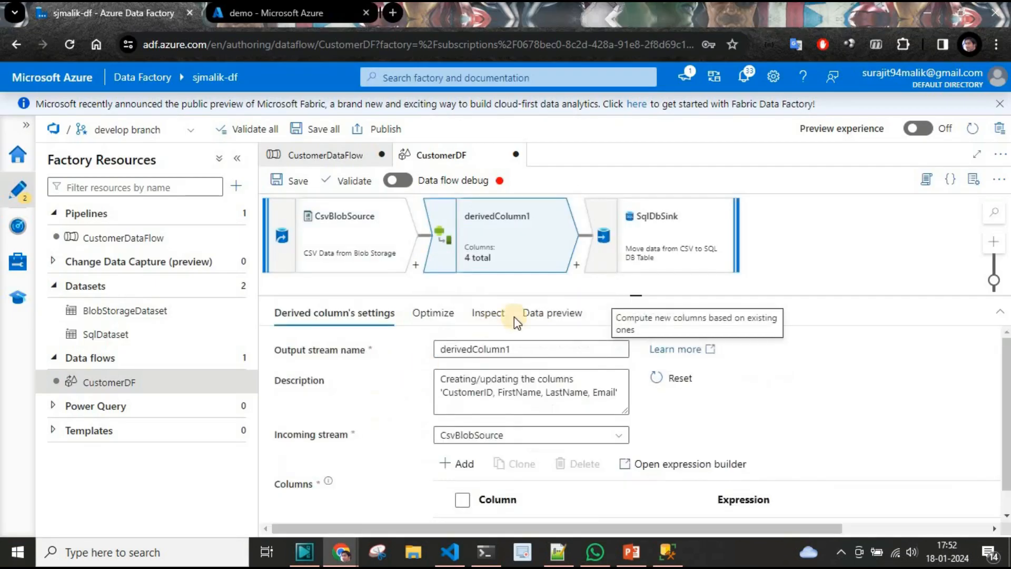
Step: Name the new derived column CustomerName, copying the name from the Customer query in SQL Server Management Studio
{"action": "scroll", "coordinate": [407, 413], "scroll_direction": "down", "scroll_amount": 1}
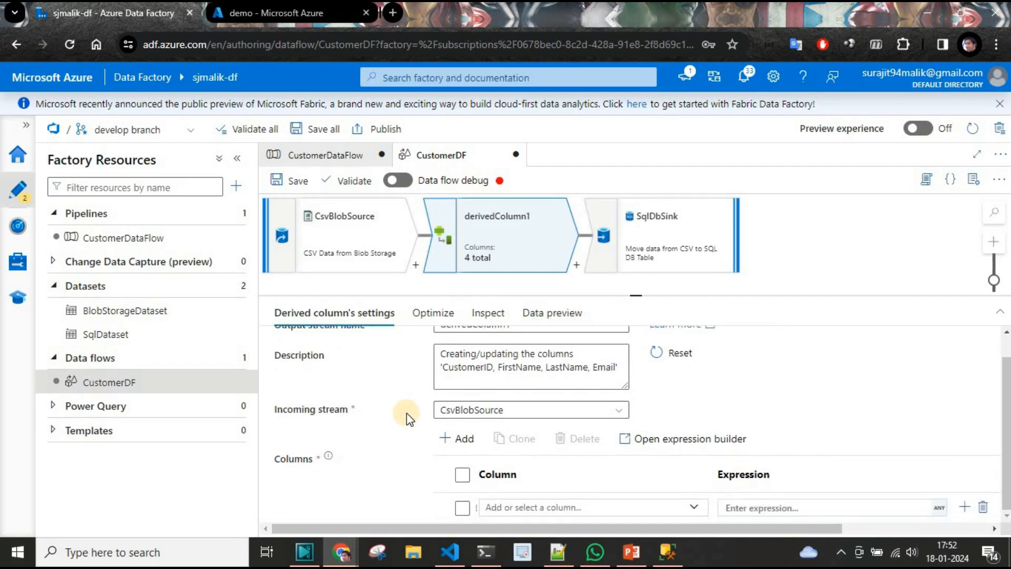
{"action": "scroll", "coordinate": [409, 418], "scroll_direction": "up", "scroll_amount": 1}
{"action": "scroll", "coordinate": [409, 419], "scroll_direction": "down", "scroll_amount": 1}
{"action": "left_click", "coordinate": [552, 509]}
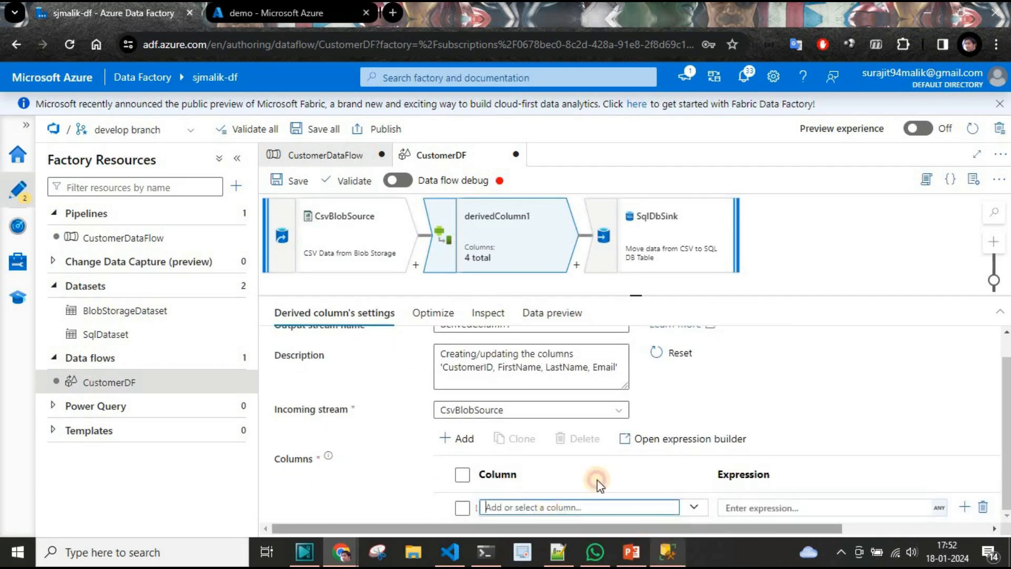
{"action": "left_click", "coordinate": [667, 552]}
{"action": "left_click_drag", "start_coordinate": [388, 112], "coordinate": [456, 111]}
{"action": "key", "text": "ctrl+c"}
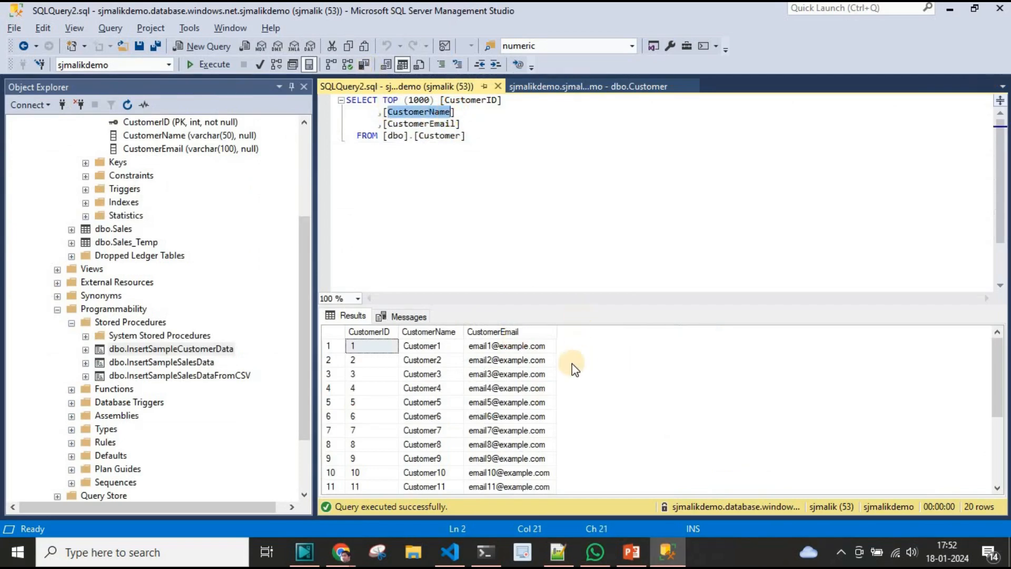
{"action": "key", "text": "alt+Tab"}
{"action": "key", "text": "ctrl+v"}
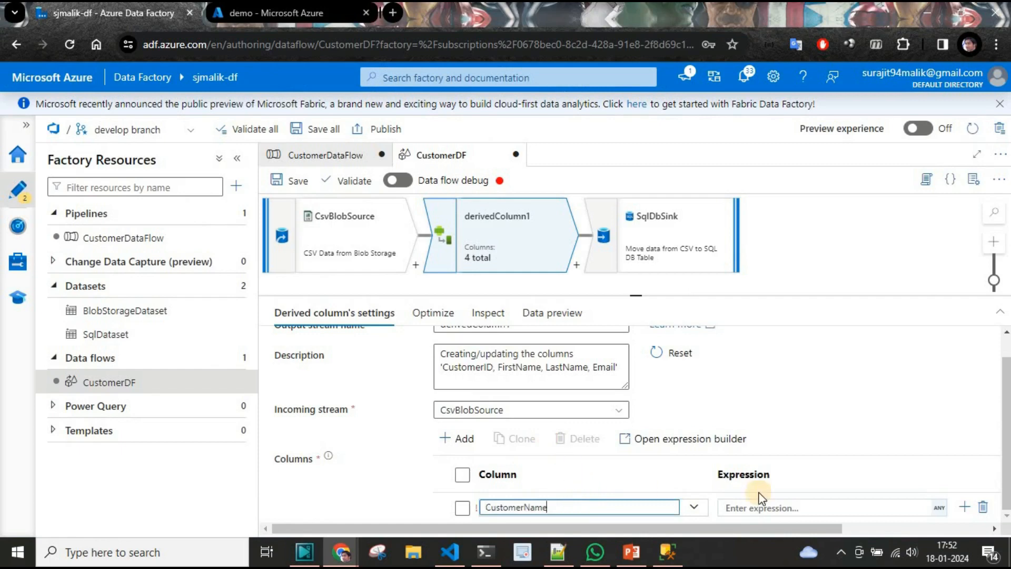
Step: Open the expression builder for CustomerName and insert the concat function
{"action": "left_click", "coordinate": [735, 508]}
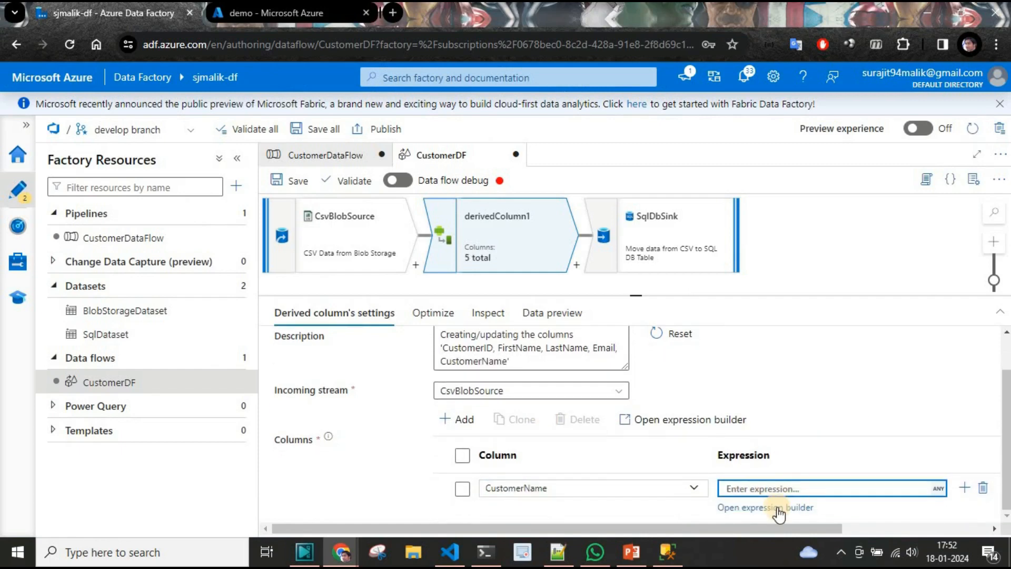
{"action": "left_click", "coordinate": [767, 506]}
{"action": "left_click", "coordinate": [354, 247]}
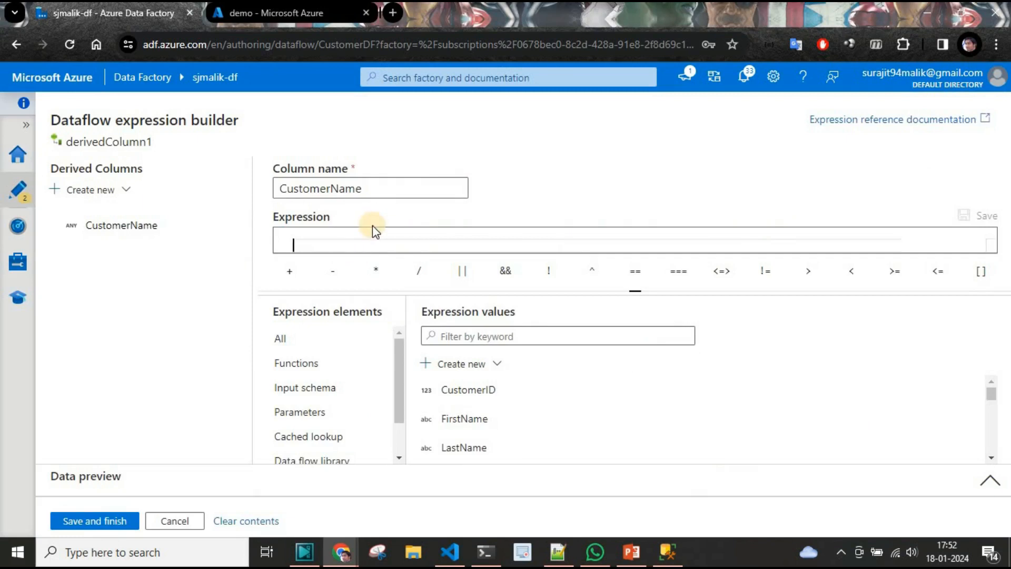
{"action": "type", "text": "concat"}
{"action": "key", "text": "Return"}
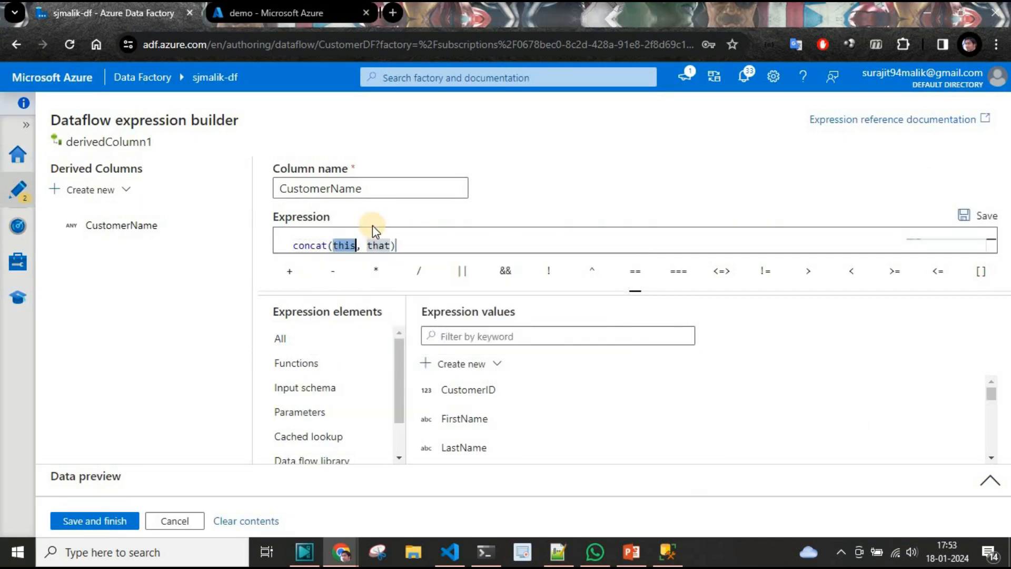
Step: Complete the CustomerName expression as concat(FirstName, ' ', LastName) and save it to the derived column
{"action": "type", "text": "Fin"}
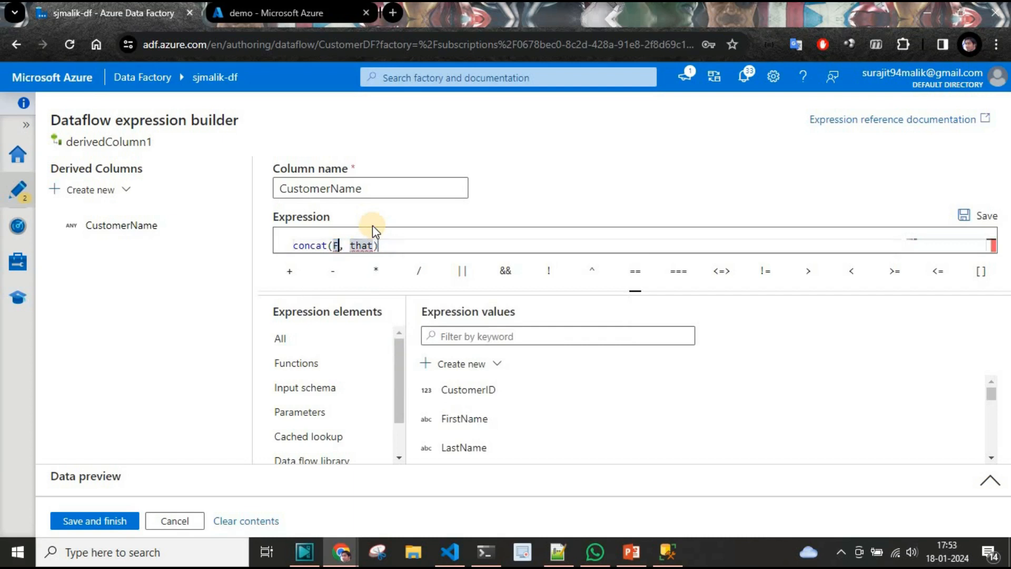
{"action": "key", "text": "BackSpace"}
{"action": "key", "text": "BackSpace"}
{"action": "key", "text": "BackSpace"}
{"action": "key", "text": "BackSpace"}
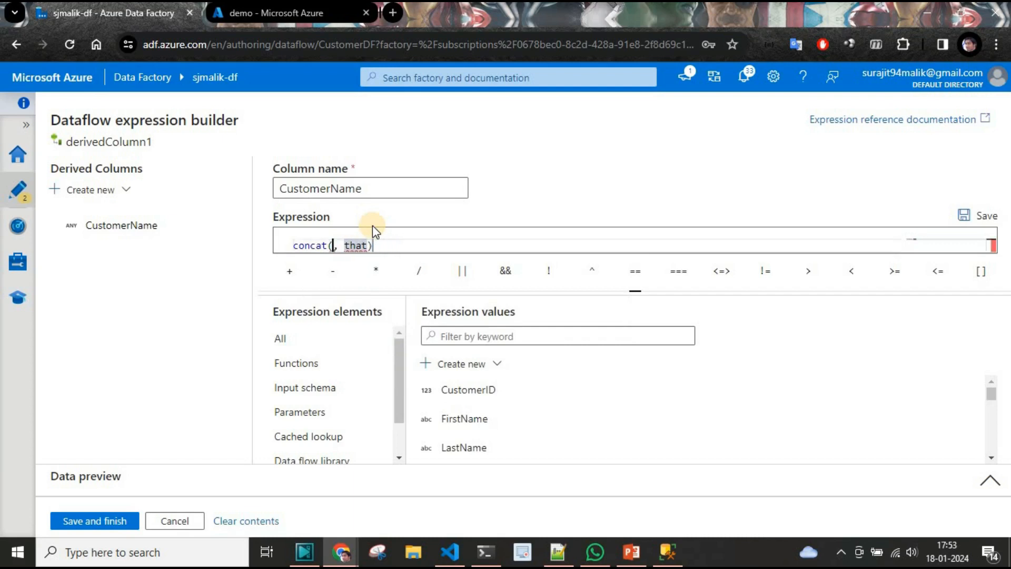
{"action": "left_click", "coordinate": [495, 417]}
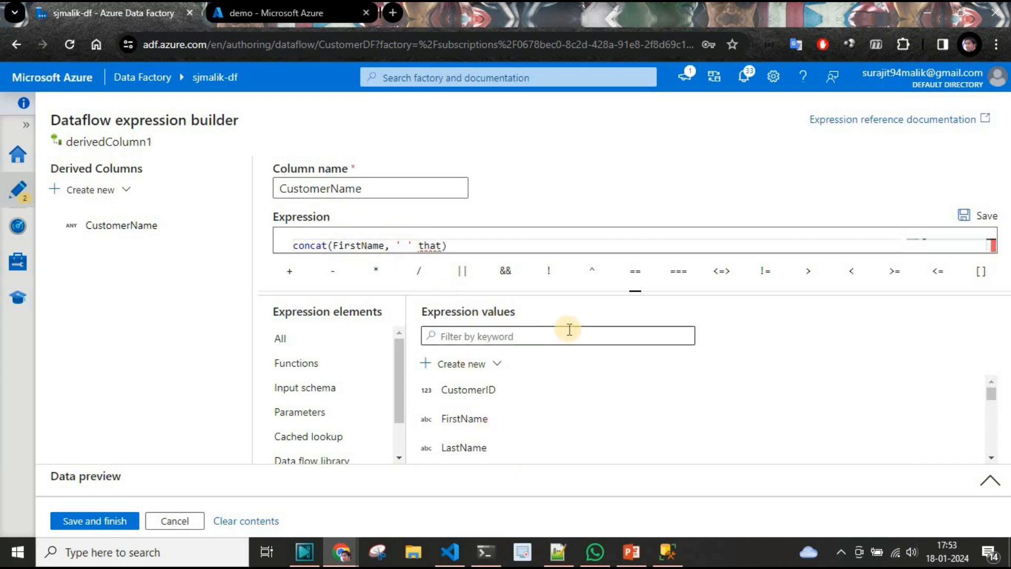
{"action": "double_click", "coordinate": [428, 247]}
{"action": "key", "text": "BackSpace"}
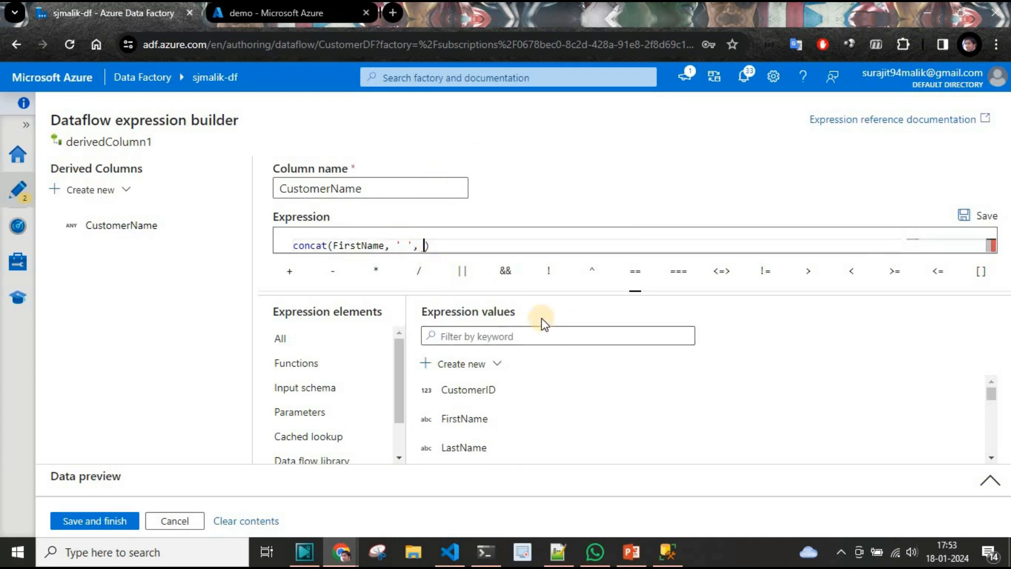
{"action": "left_click", "coordinate": [469, 447]}
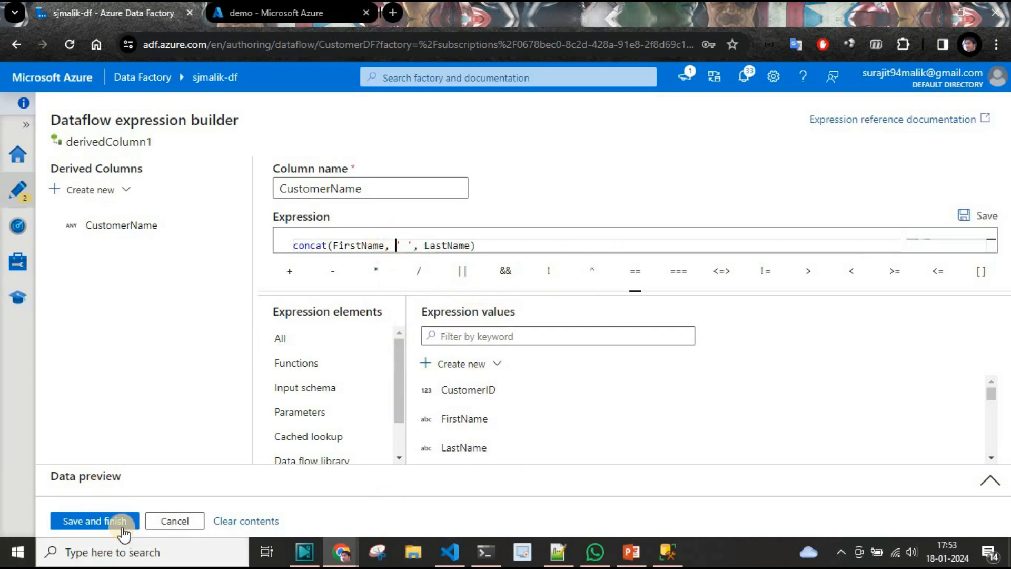
{"action": "left_click", "coordinate": [107, 523]}
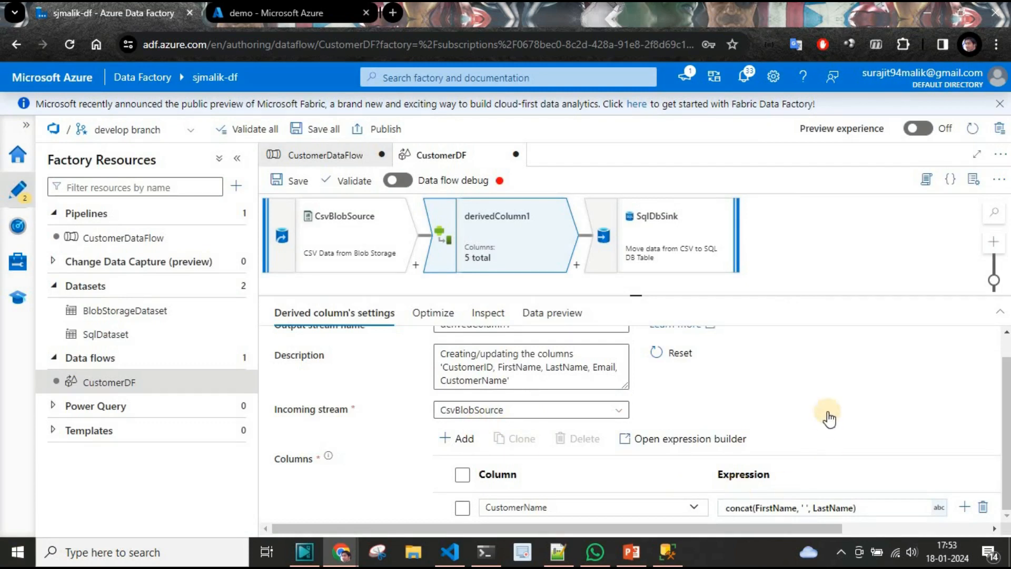
Step: Inspect derivedColumn1's output schema and compare it with the CsvBlobSource projection and the dbo.Customer columns in SQL Server Management Studio
{"action": "left_click", "coordinate": [429, 313]}
{"action": "left_click", "coordinate": [485, 313]}
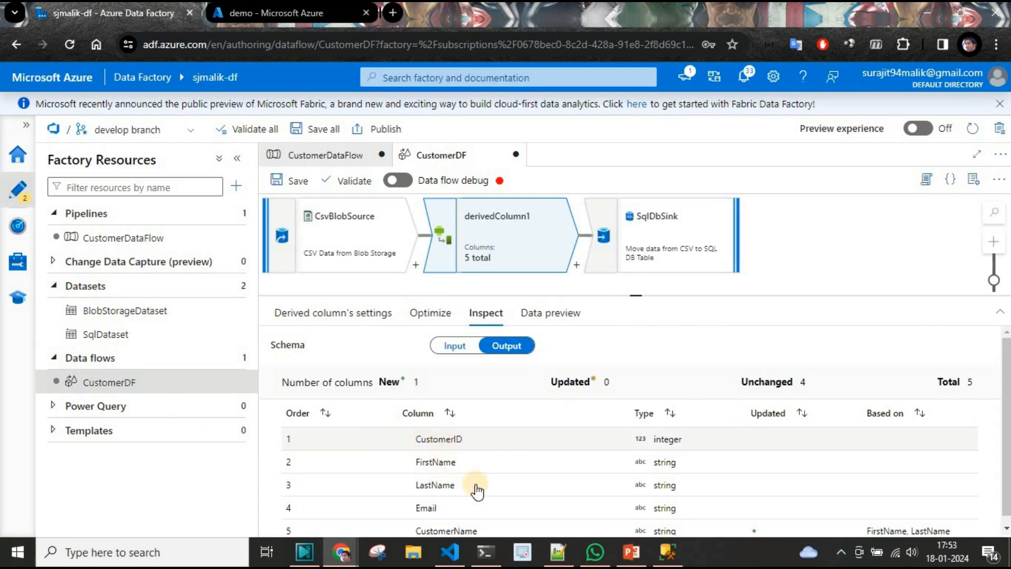
{"action": "scroll", "coordinate": [464, 505], "scroll_direction": "down", "scroll_amount": 1}
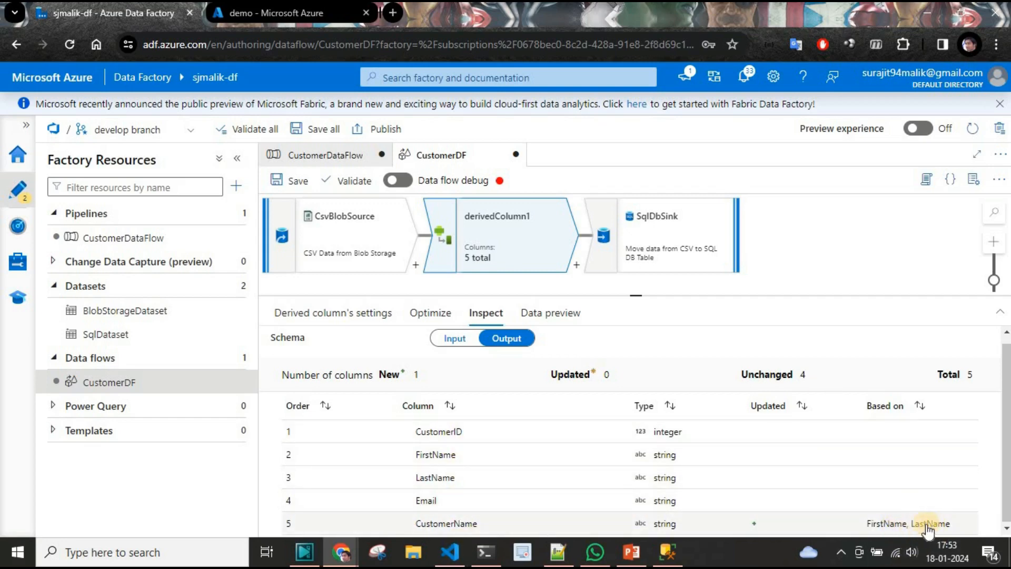
{"action": "left_click", "coordinate": [352, 271]}
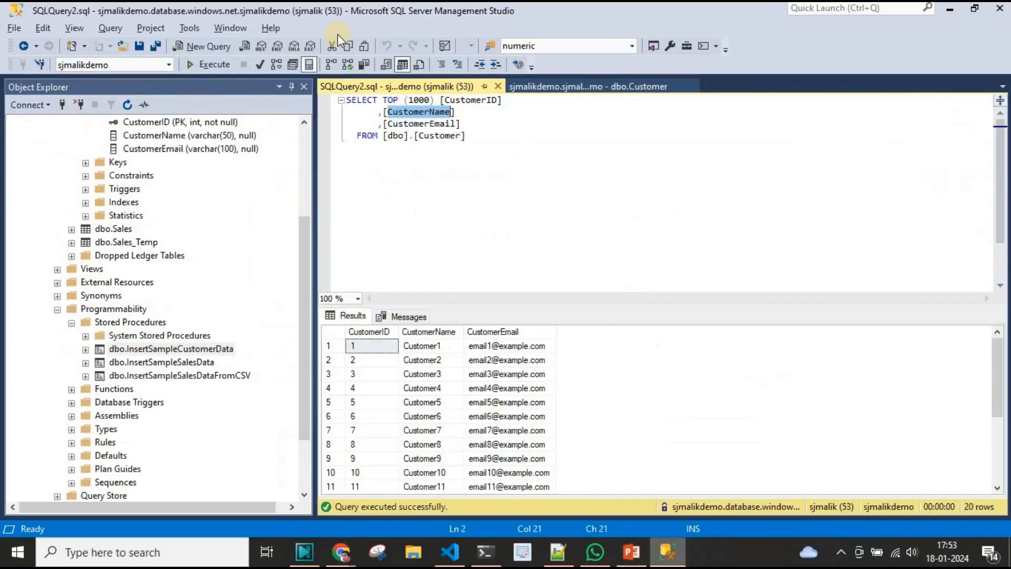
{"action": "left_click", "coordinate": [668, 552]}
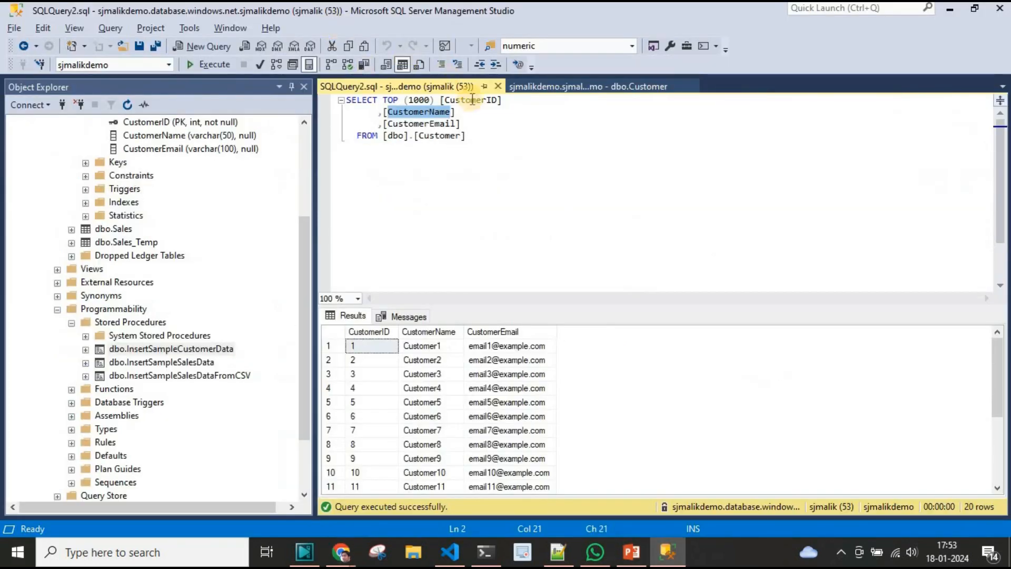
{"action": "left_click", "coordinate": [477, 99]}
{"action": "scroll", "coordinate": [148, 247], "scroll_direction": "up", "scroll_amount": 3}
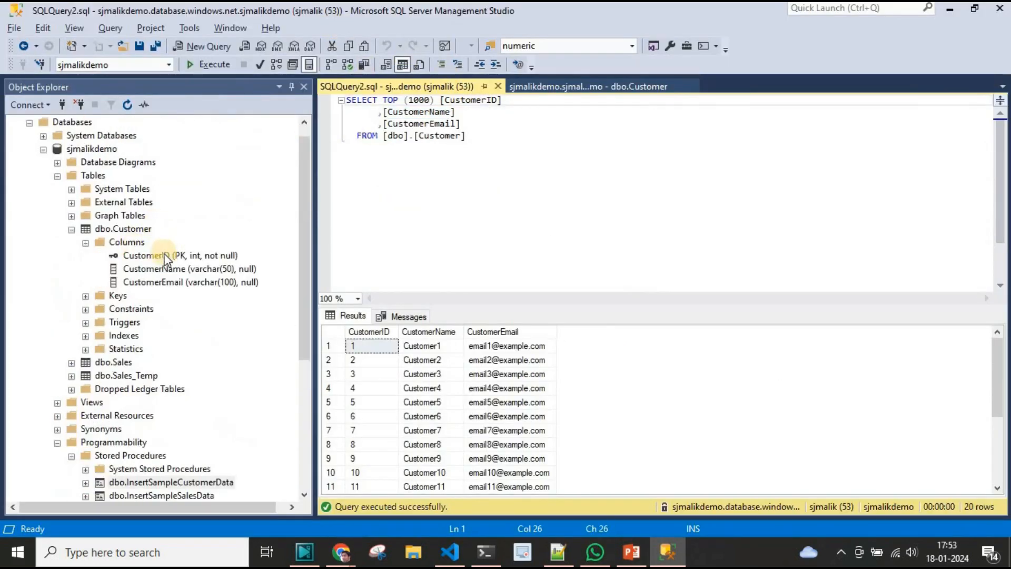
{"action": "key", "text": "alt+Tab"}
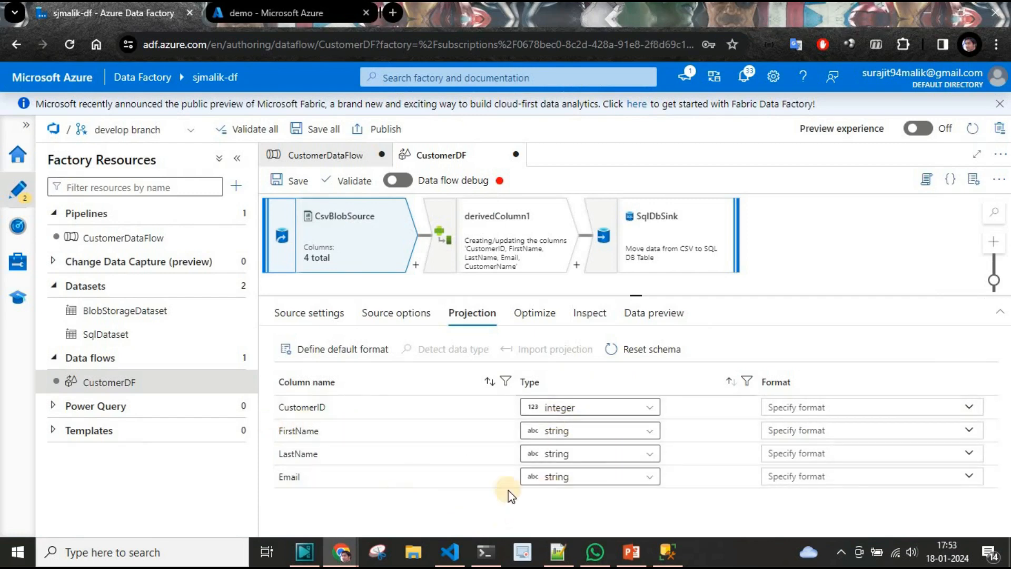
{"action": "left_click", "coordinate": [515, 237]}
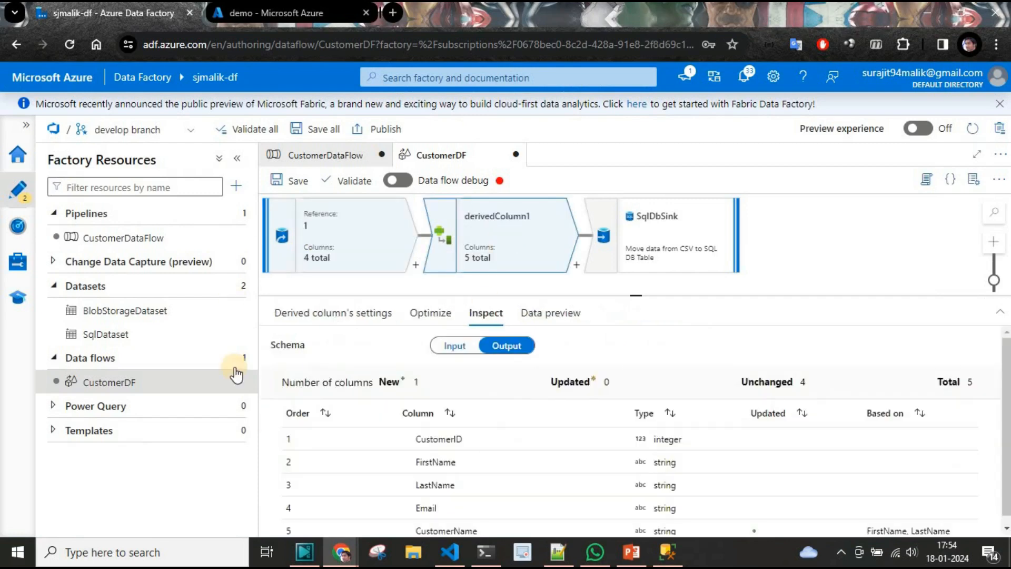
{"action": "scroll", "coordinate": [571, 452], "scroll_direction": "down", "scroll_amount": 1}
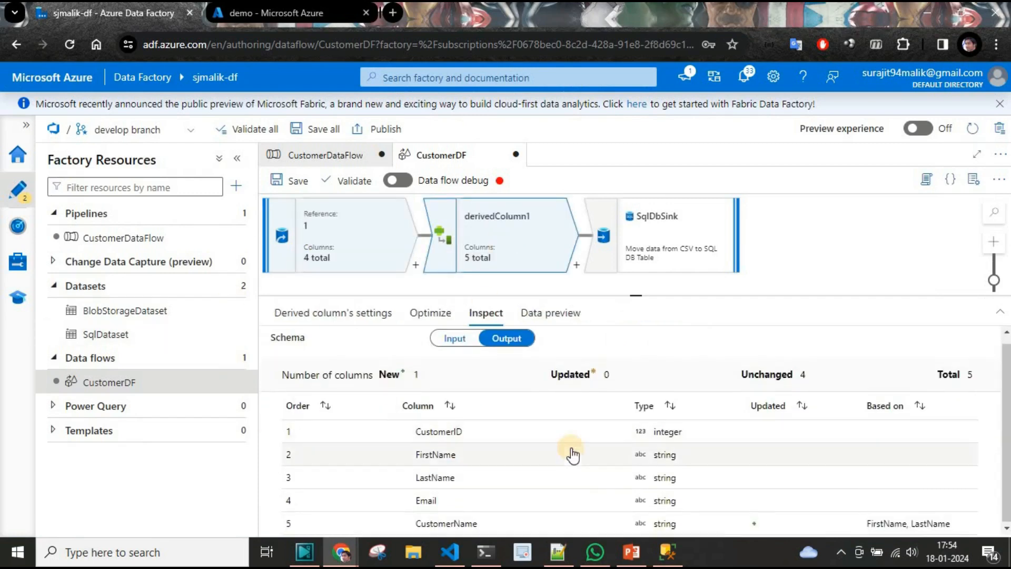
Step: Remove the FirstName and LastName column mappings from SqlDbSink
{"action": "left_click", "coordinate": [663, 222]}
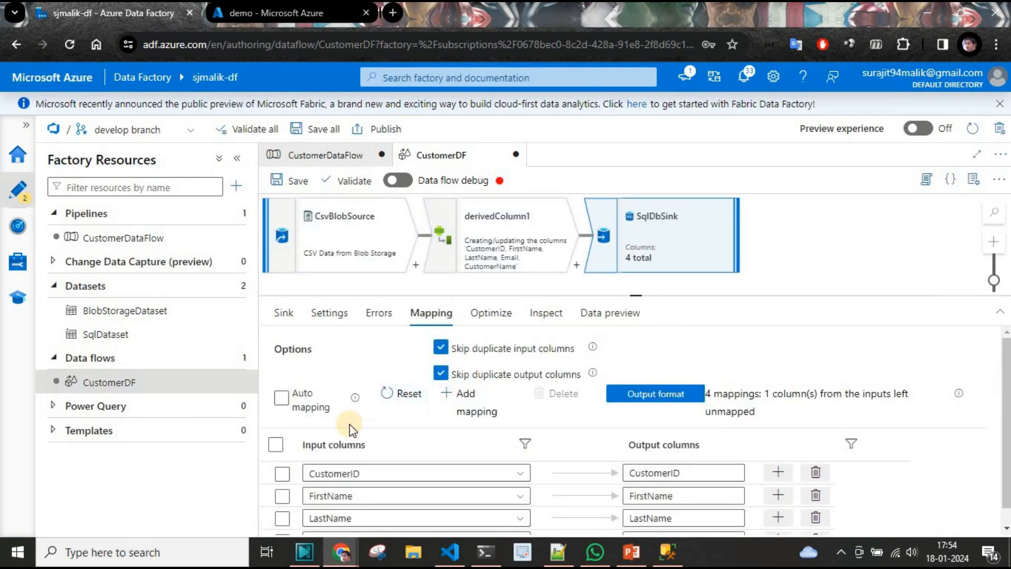
{"action": "scroll", "coordinate": [350, 421], "scroll_direction": "down", "scroll_amount": 1}
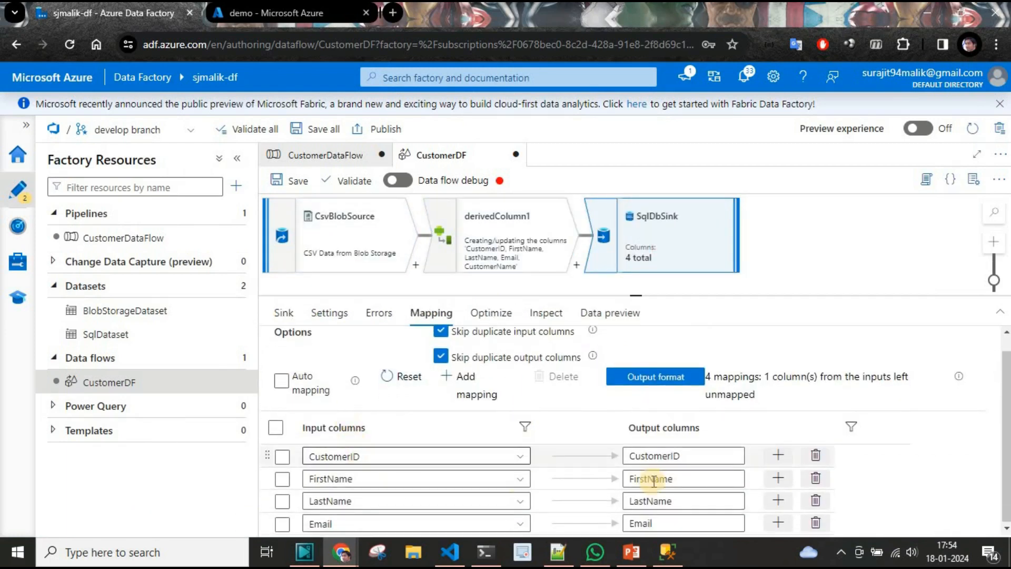
{"action": "left_click", "coordinate": [519, 457]}
{"action": "left_click", "coordinate": [519, 459]}
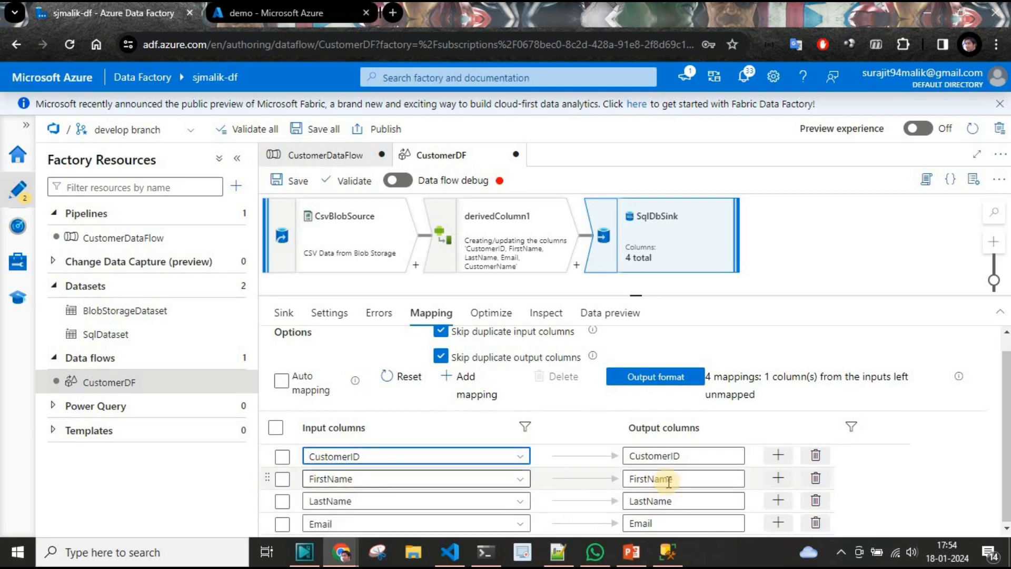
{"action": "left_click", "coordinate": [816, 478]}
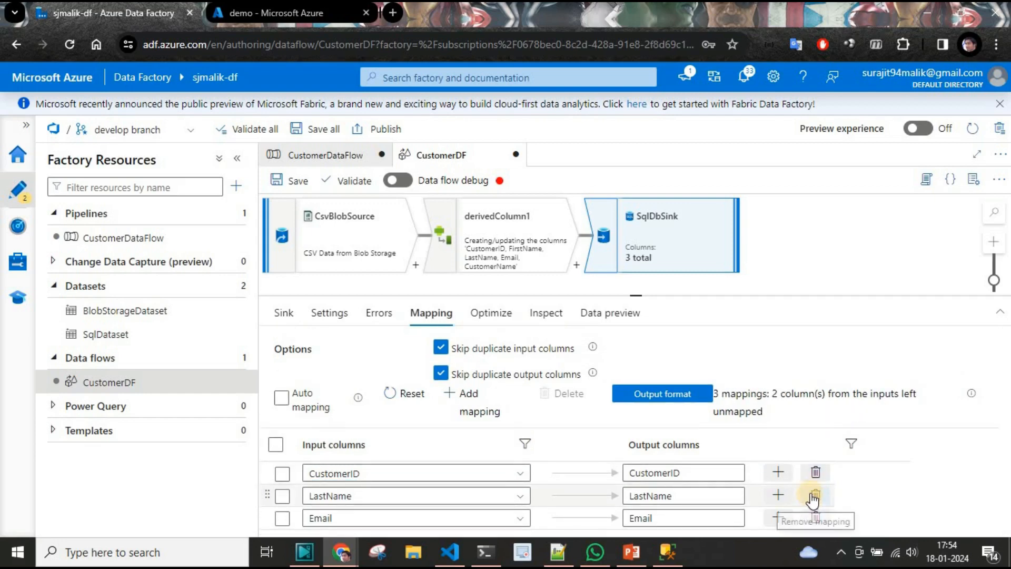
{"action": "left_click", "coordinate": [816, 496]}
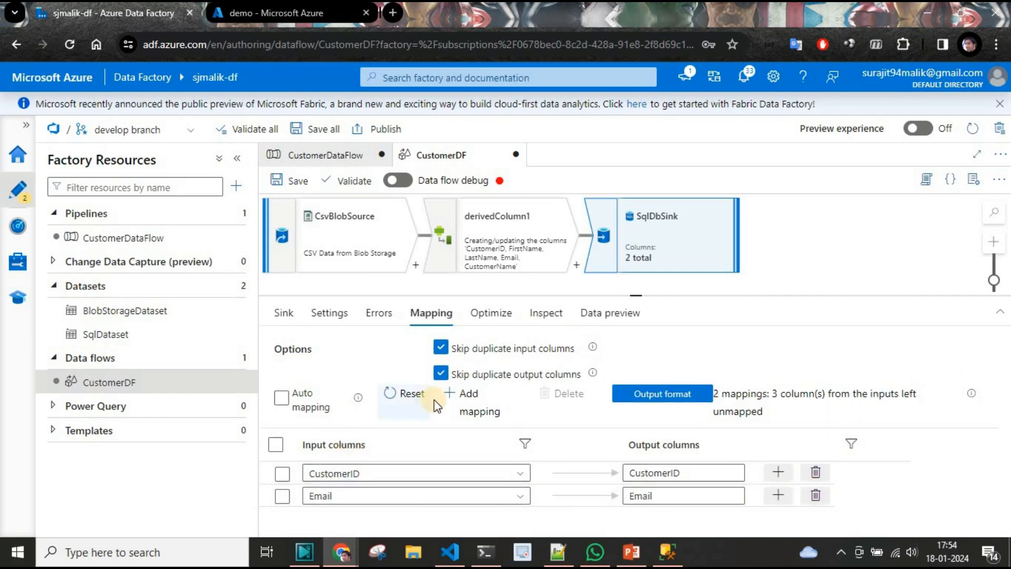
Step: Replace SqlDbSink's Email mapping with a fixed mapping from input column CustomerName to output column CustomerName
{"action": "left_click", "coordinate": [486, 409]}
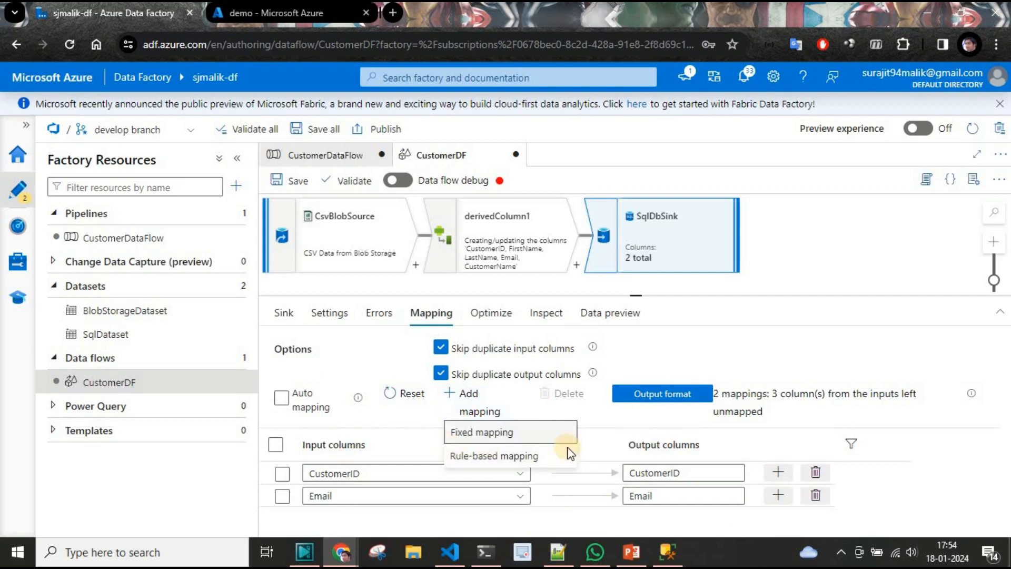
{"action": "left_click", "coordinate": [442, 430]}
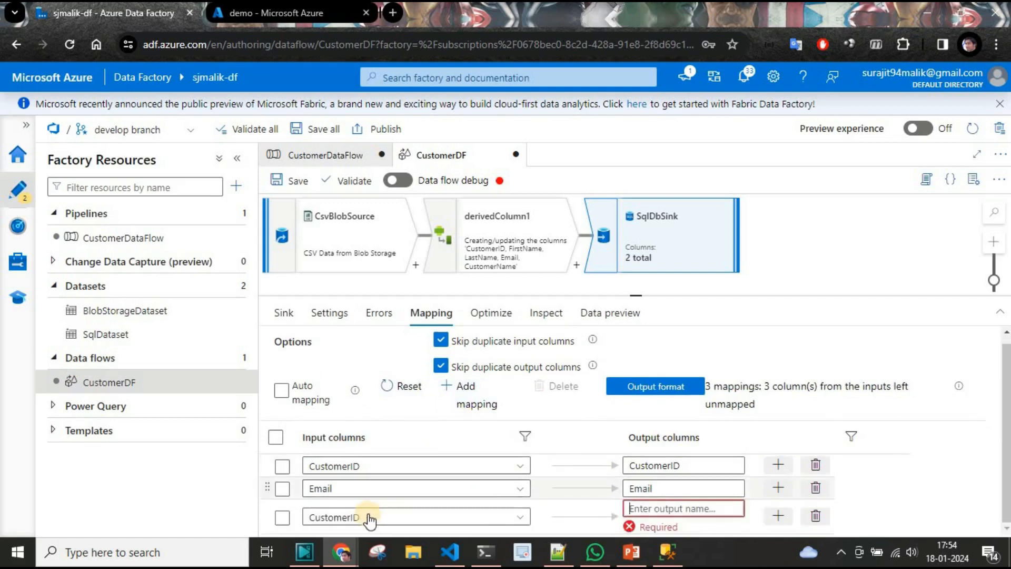
{"action": "left_click", "coordinate": [816, 488]}
{"action": "left_click", "coordinate": [519, 504]}
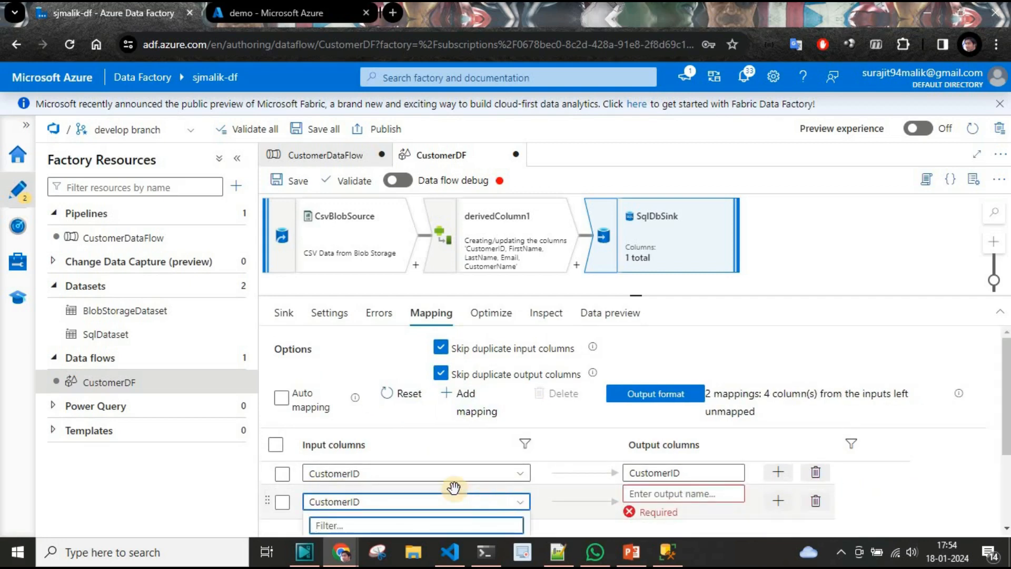
{"action": "scroll", "coordinate": [452, 481], "scroll_direction": "down", "scroll_amount": 3}
{"action": "left_click", "coordinate": [387, 521]}
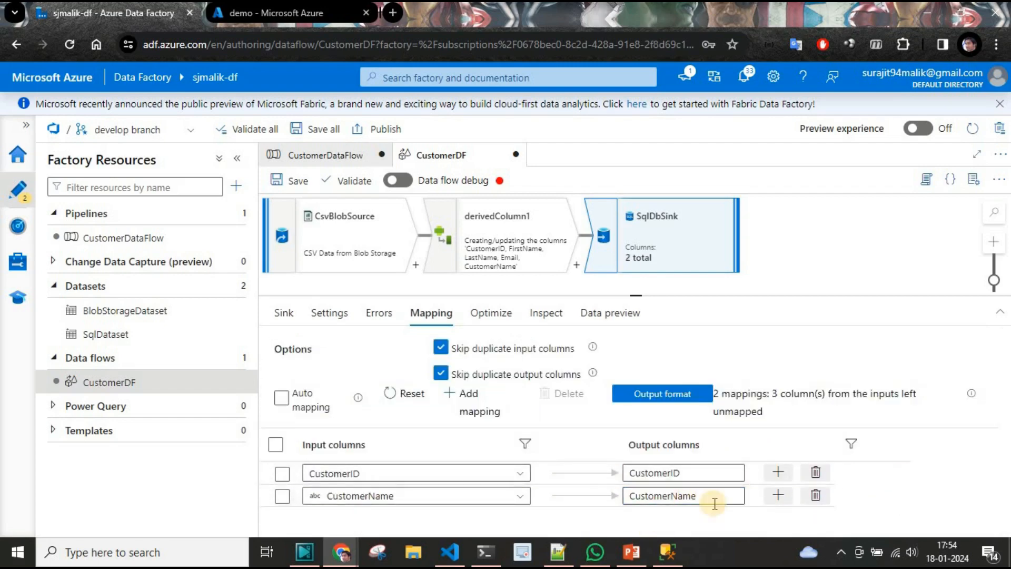
Step: Add a fixed mapping from input column Email to output column CustomerEmail in SqlDbSink and save the data flow
{"action": "left_click", "coordinate": [486, 401]}
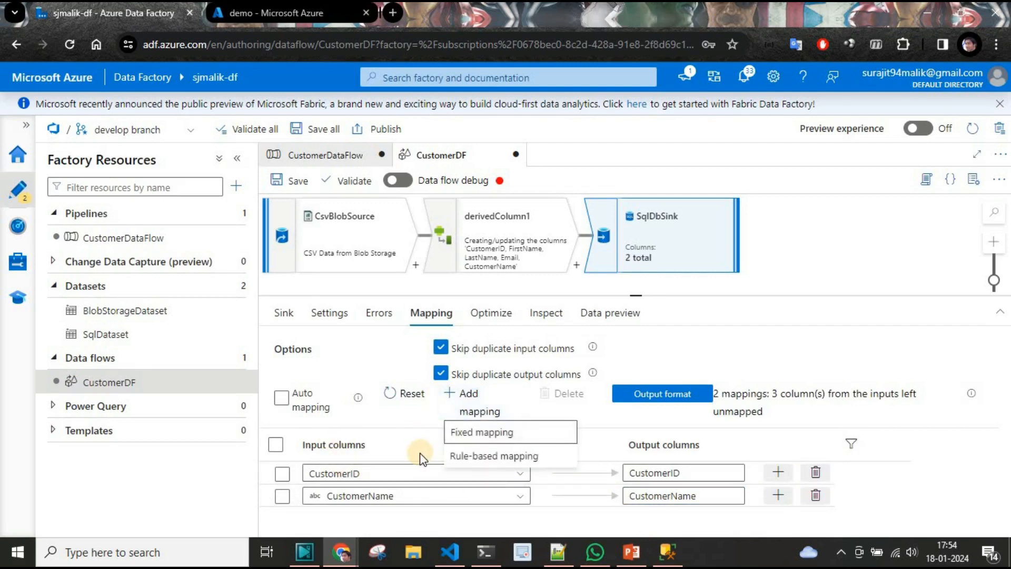
{"action": "left_click", "coordinate": [474, 432]}
{"action": "left_click", "coordinate": [521, 518]}
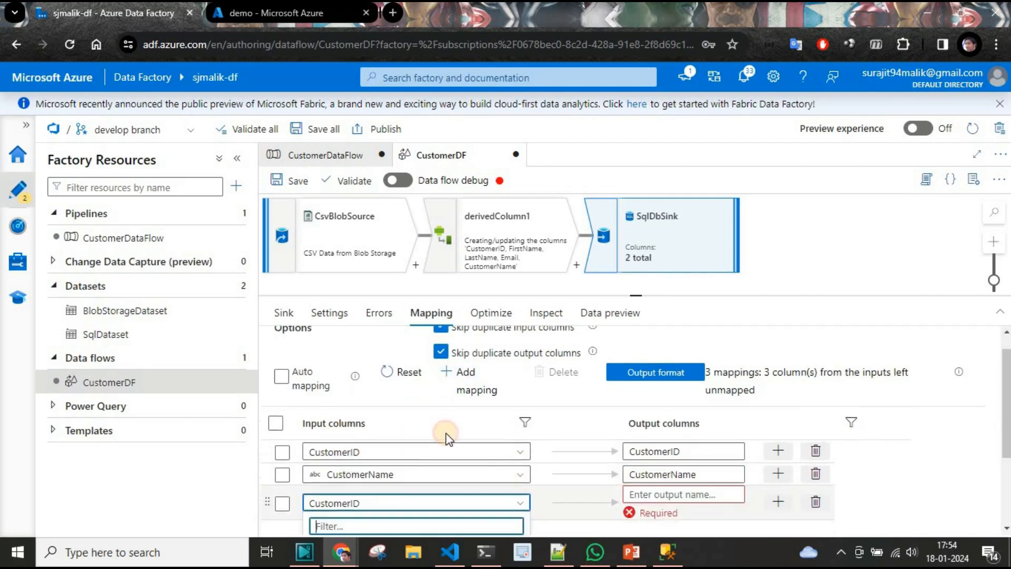
{"action": "left_click", "coordinate": [395, 500]}
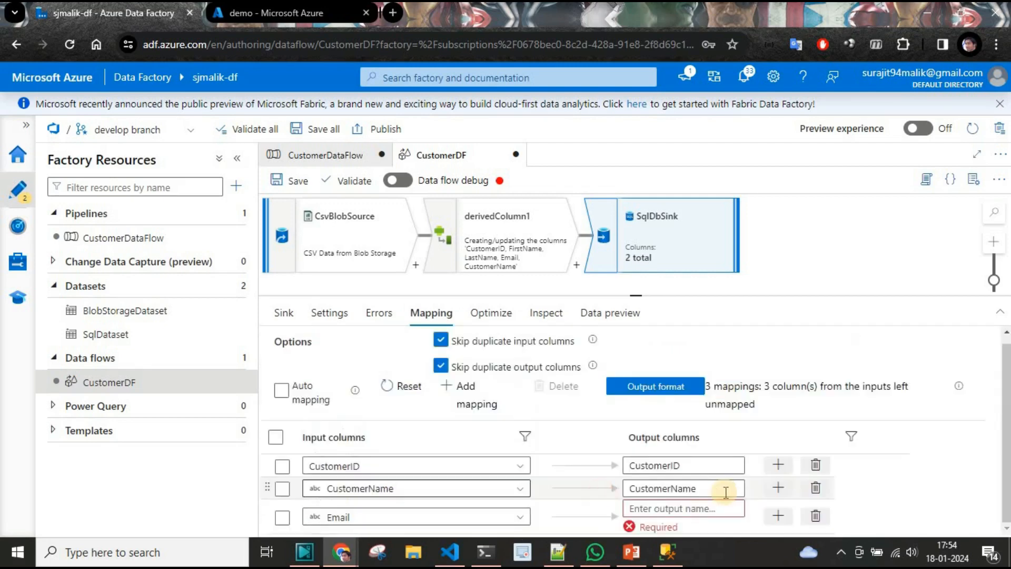
{"action": "left_click", "coordinate": [662, 516]}
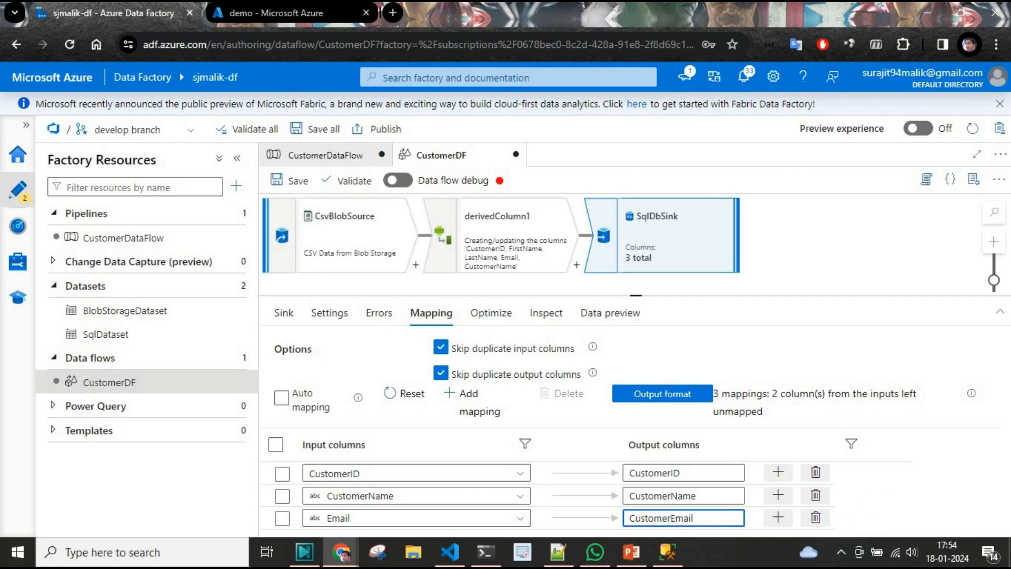
{"action": "left_click", "coordinate": [879, 492]}
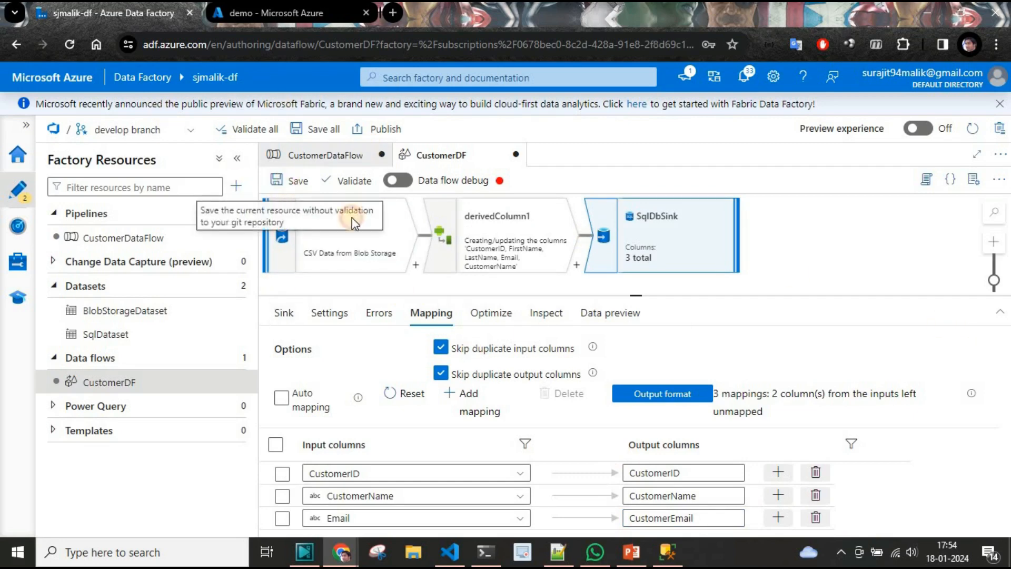
{"action": "left_click", "coordinate": [290, 180]}
Step: Switch to the PowerPoint slide show, reveal the Filter Rows transformation on the Step 6 slide and end the show
{"action": "left_click", "coordinate": [587, 517]}
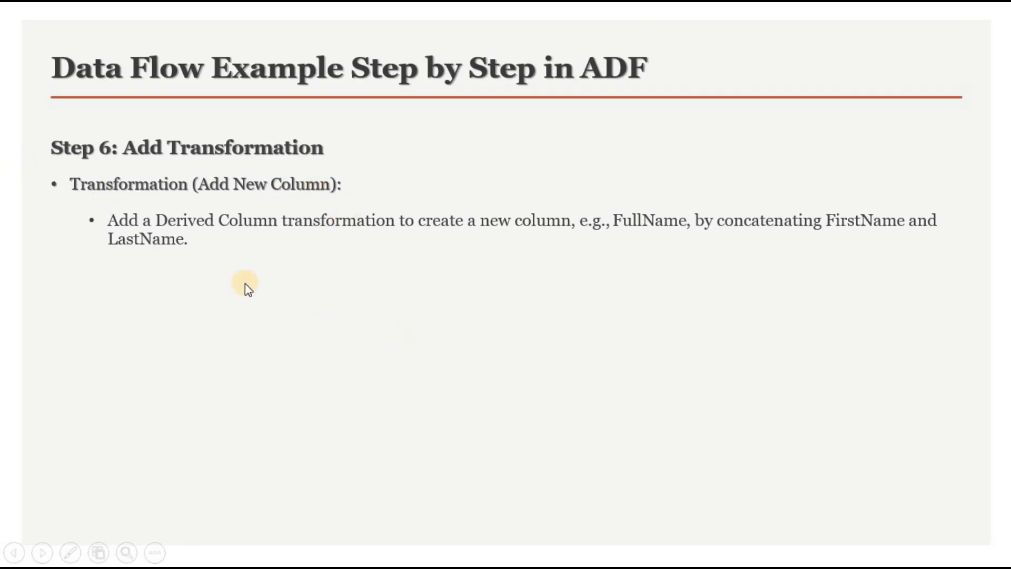
{"action": "left_click", "coordinate": [296, 293]}
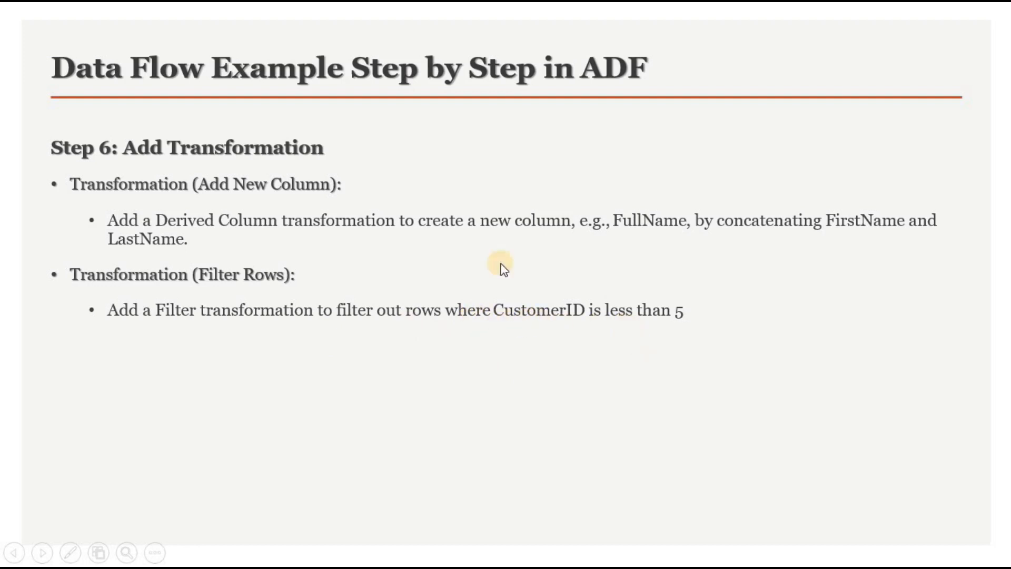
{"action": "right_click", "coordinate": [424, 191]}
{"action": "left_click", "coordinate": [470, 403]}
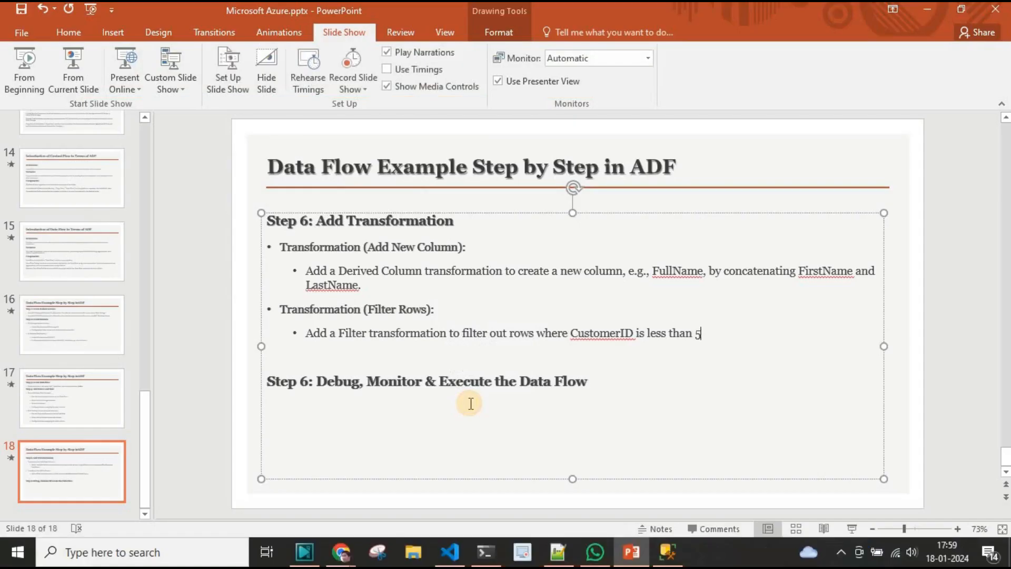
Step: Switch to VS Code and examine the CustomerData.csv rows with CustomerID below 5 and the row with CustomerID 5
{"action": "key", "text": "alt+Tab"}
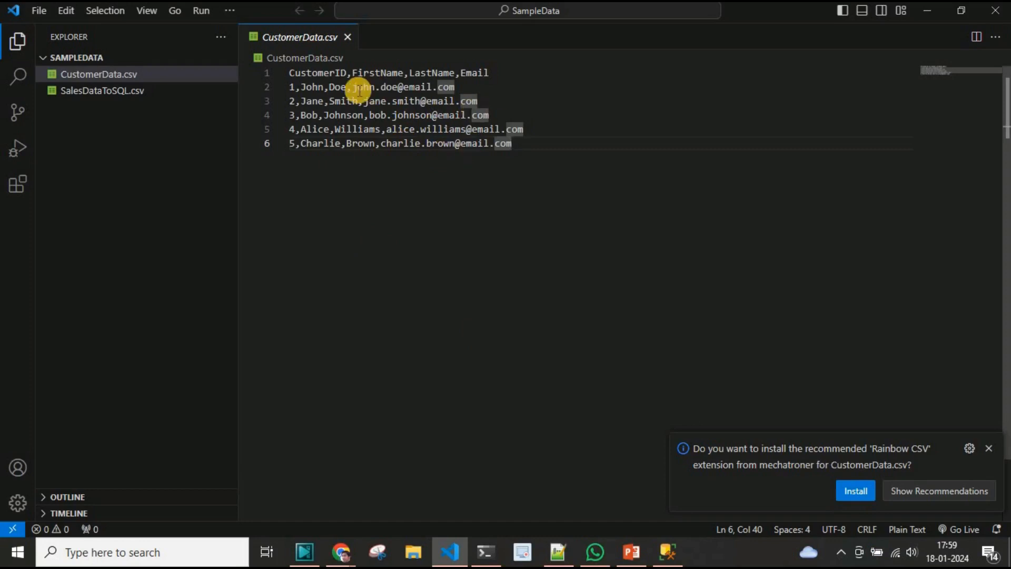
{"action": "left_click_drag", "start_coordinate": [526, 129], "coordinate": [270, 95]}
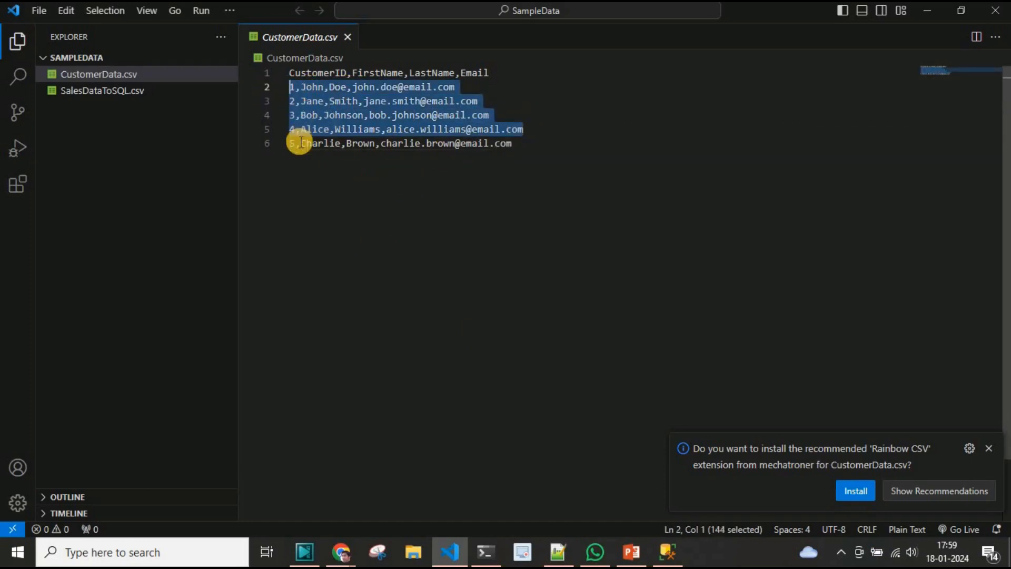
{"action": "left_click", "coordinate": [545, 182]}
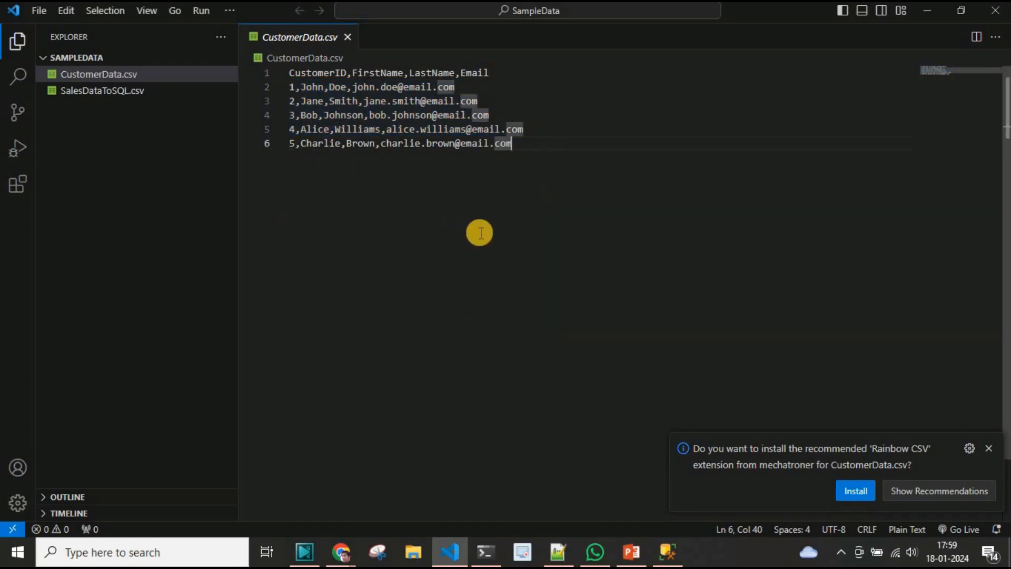
{"action": "left_click_drag", "start_coordinate": [530, 146], "coordinate": [267, 138]}
{"action": "left_click", "coordinate": [630, 174]}
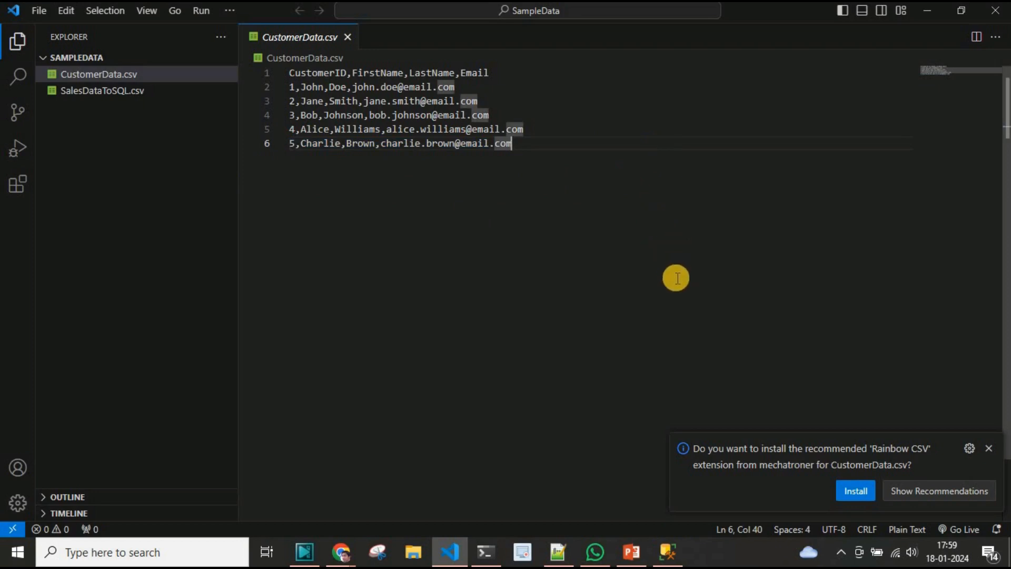
Step: Switch to Azure Data Factory and insert a Filter transformation between derivedColumn1 and SqlDbSink
{"action": "key", "text": "alt+Tab"}
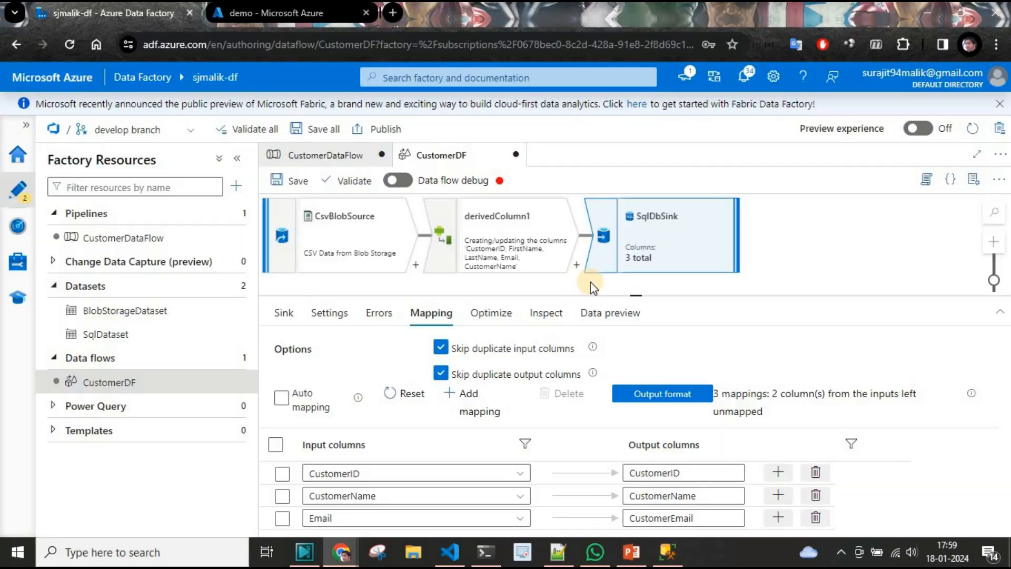
{"action": "left_click", "coordinate": [576, 265]}
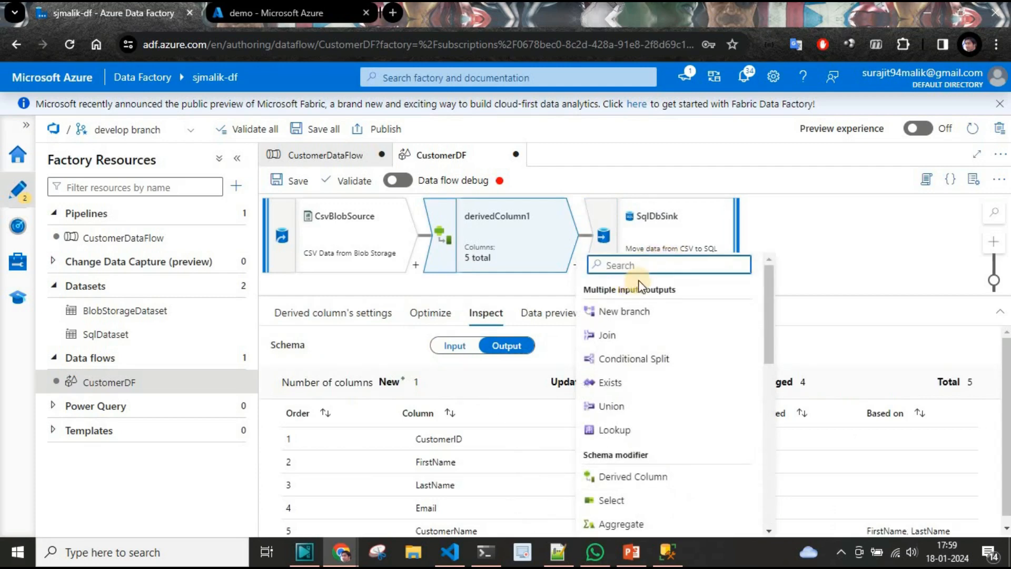
{"action": "type", "text": "Fil"}
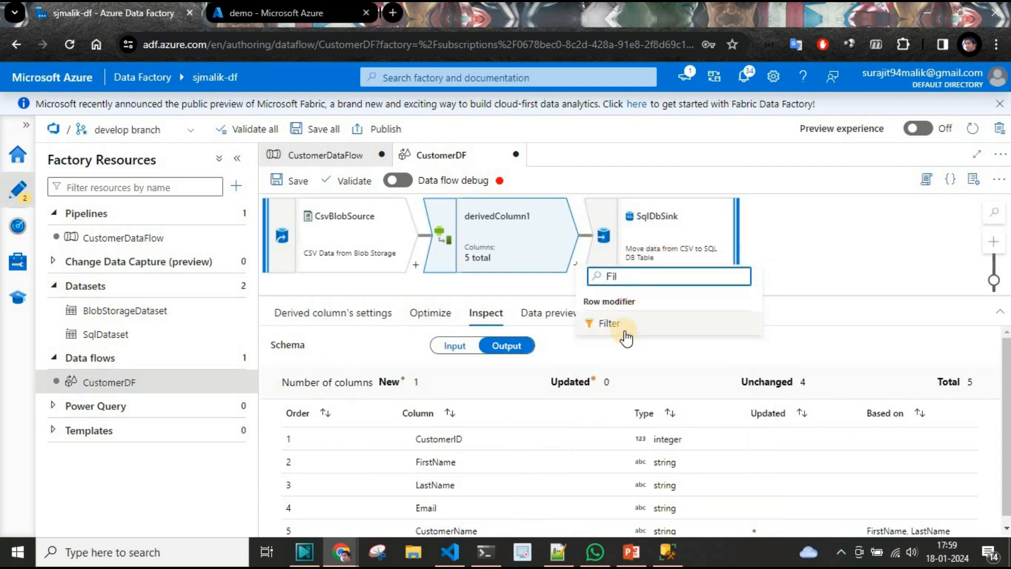
{"action": "left_click", "coordinate": [628, 330]}
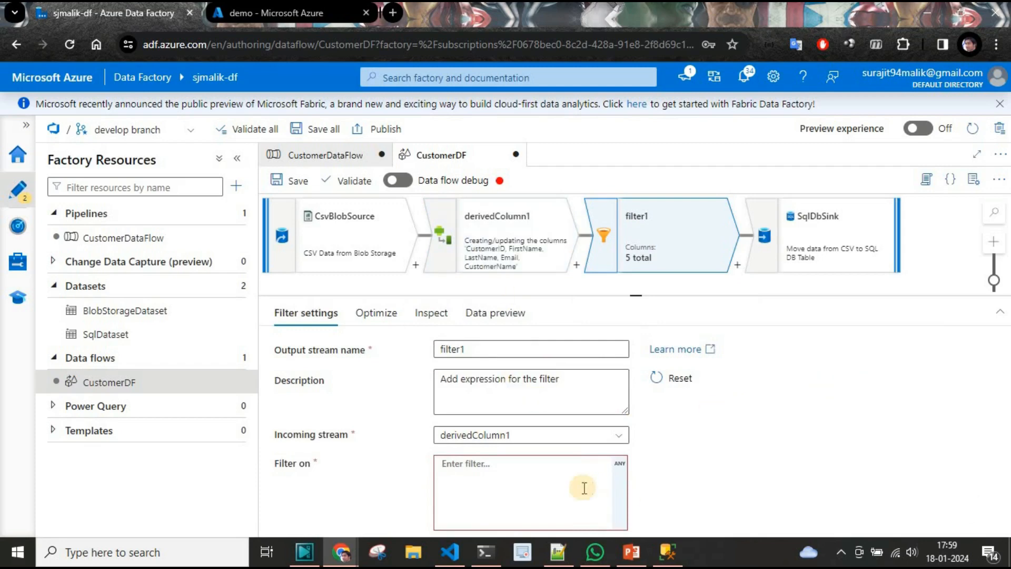
Step: Build the filter expression CustomerID<5 for filter1 in the expression builder and save it
{"action": "left_click", "coordinate": [565, 475]}
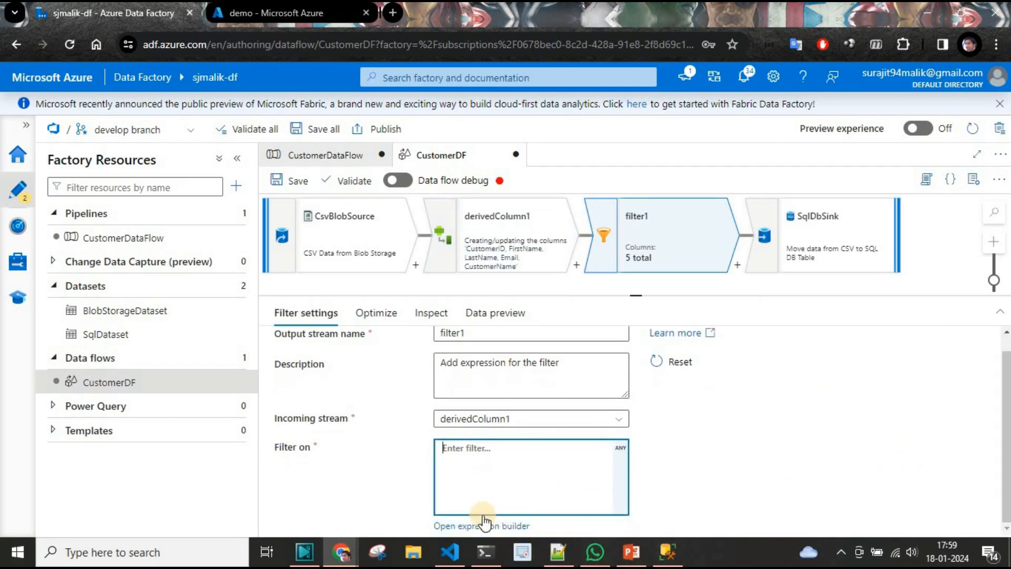
{"action": "left_click", "coordinate": [476, 527]}
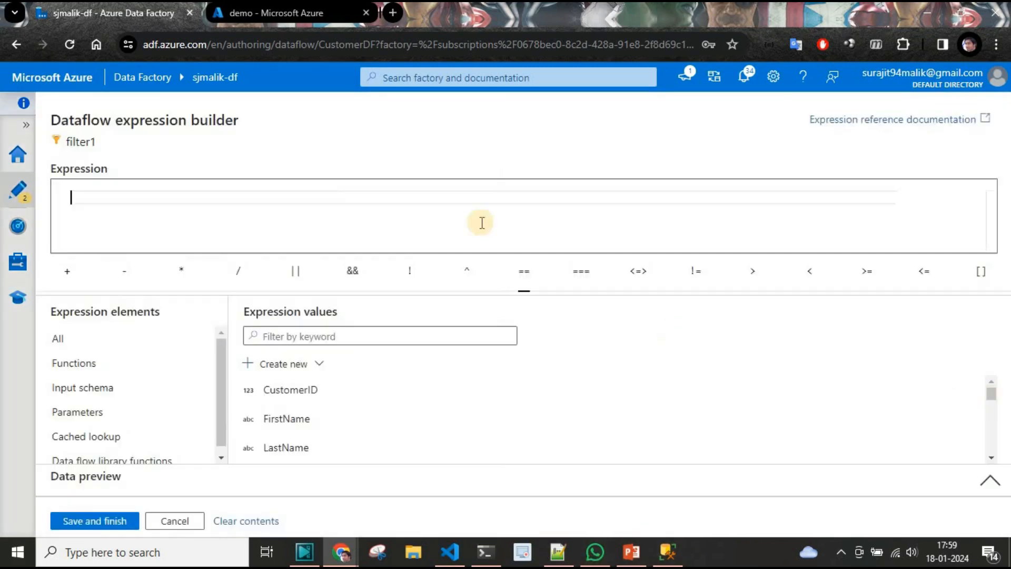
{"action": "left_click", "coordinate": [321, 396]}
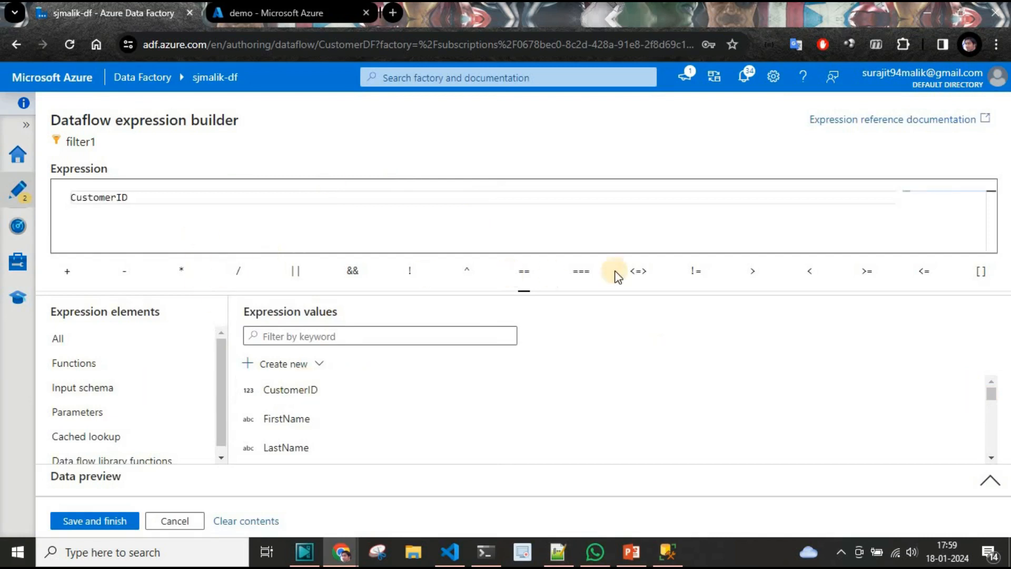
{"action": "left_click", "coordinate": [808, 271]}
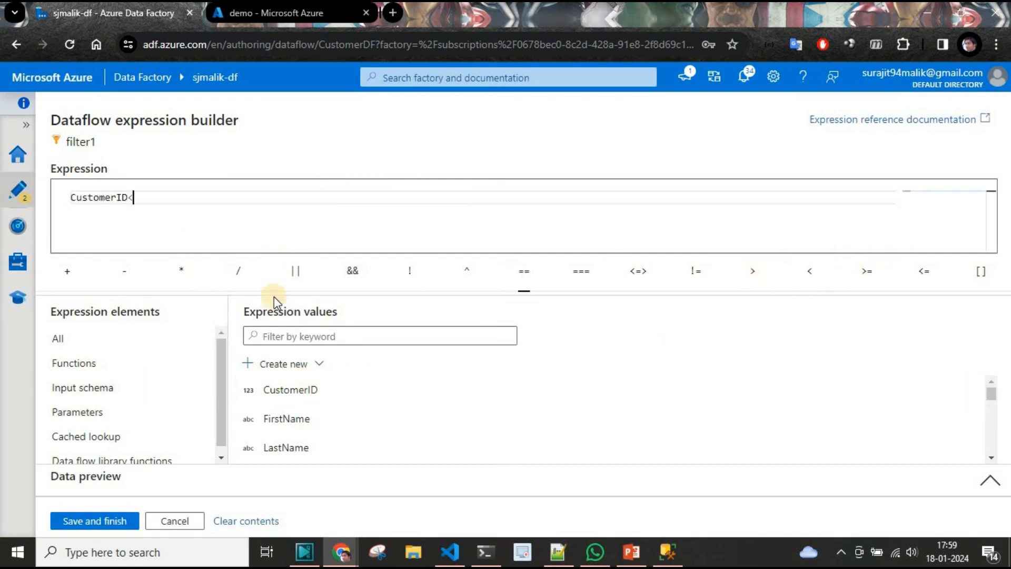
{"action": "type", "text": "5"}
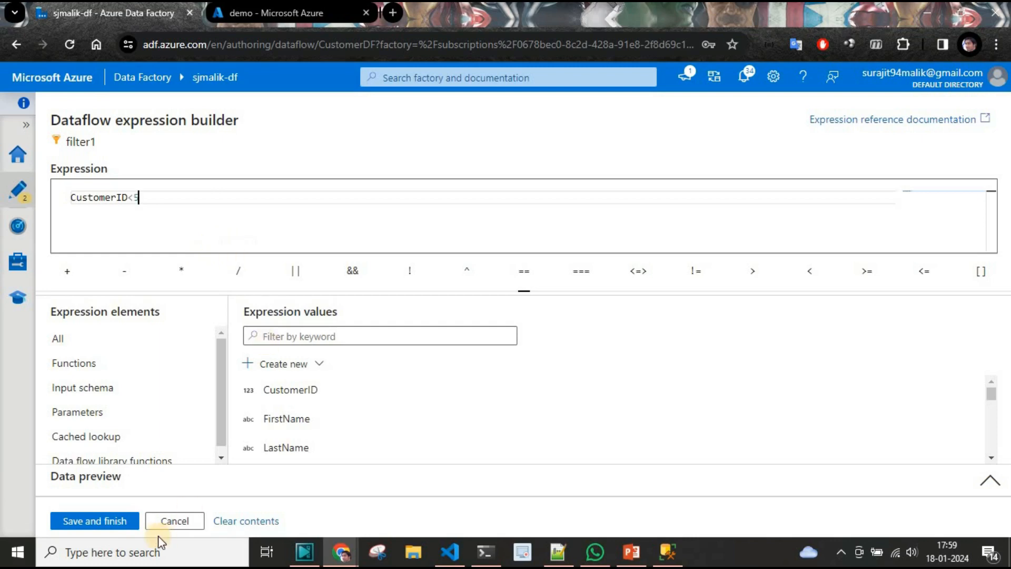
{"action": "left_click", "coordinate": [94, 521]}
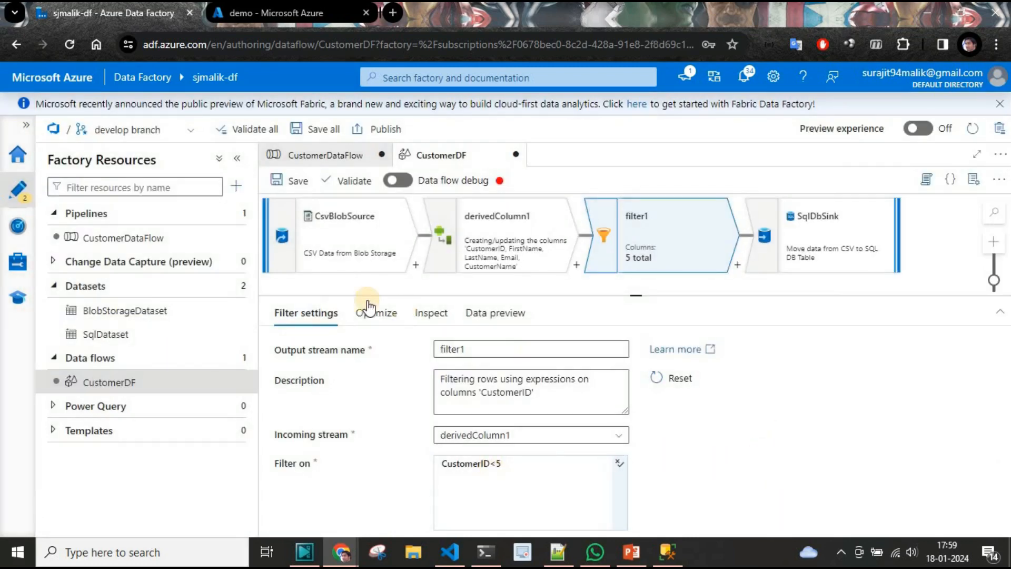
Step: Check filter1's schema and SqlDbSink's mapping, and save and validate the CustomerDF data flow
{"action": "left_click", "coordinate": [430, 312]}
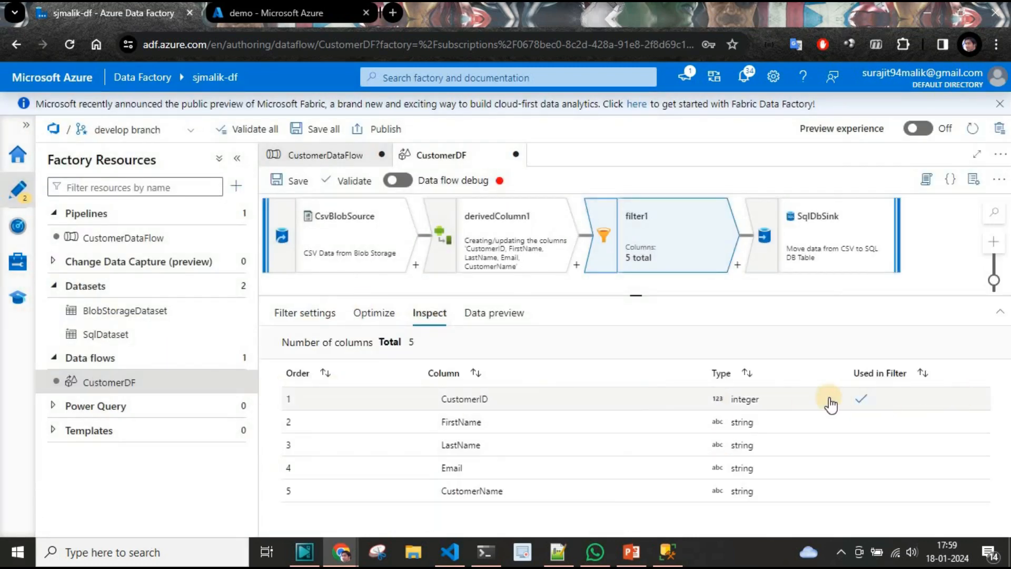
{"action": "left_click", "coordinate": [840, 230]}
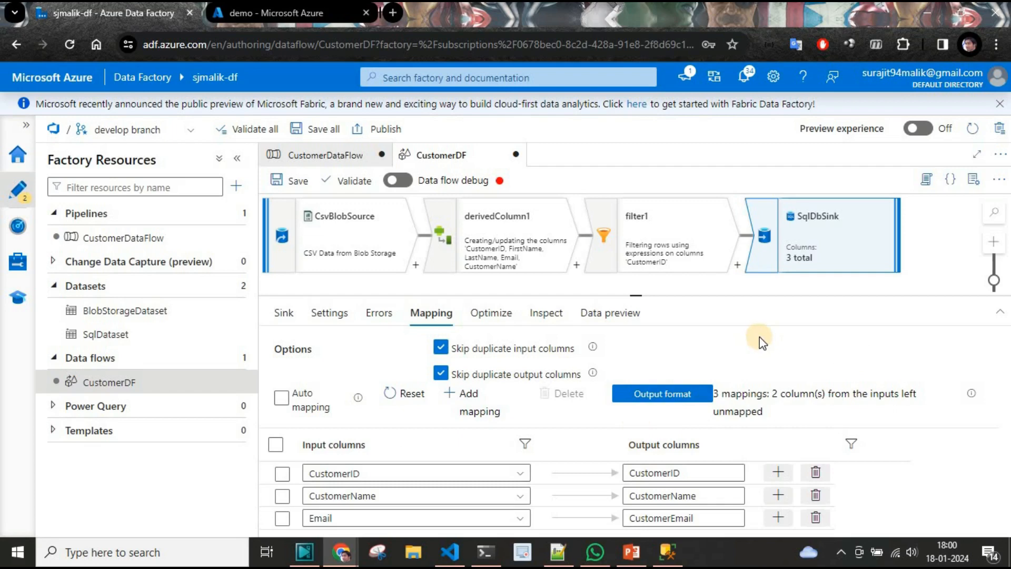
{"action": "left_click", "coordinate": [305, 190]}
{"action": "left_click", "coordinate": [601, 519]}
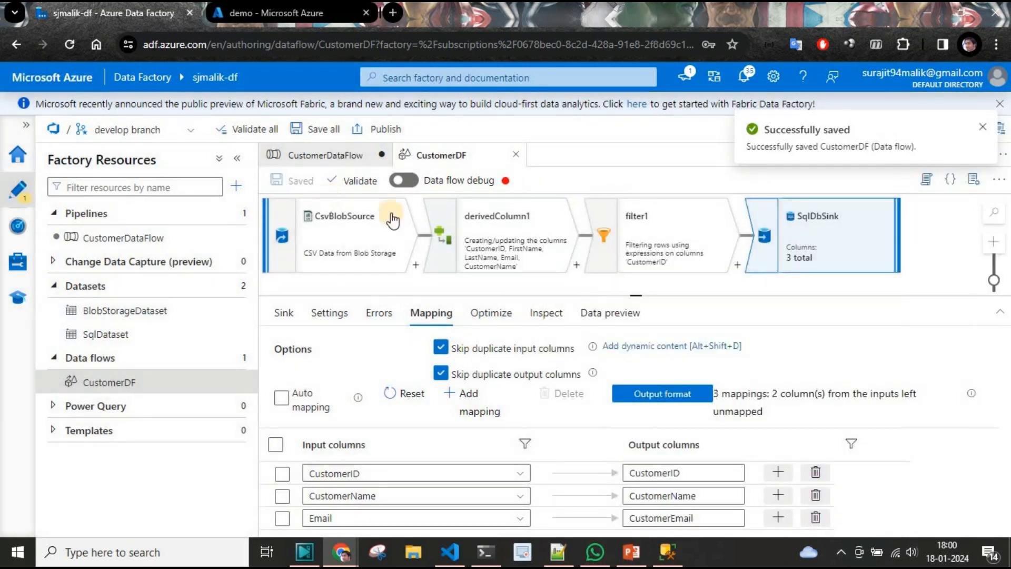
{"action": "left_click", "coordinate": [358, 184]}
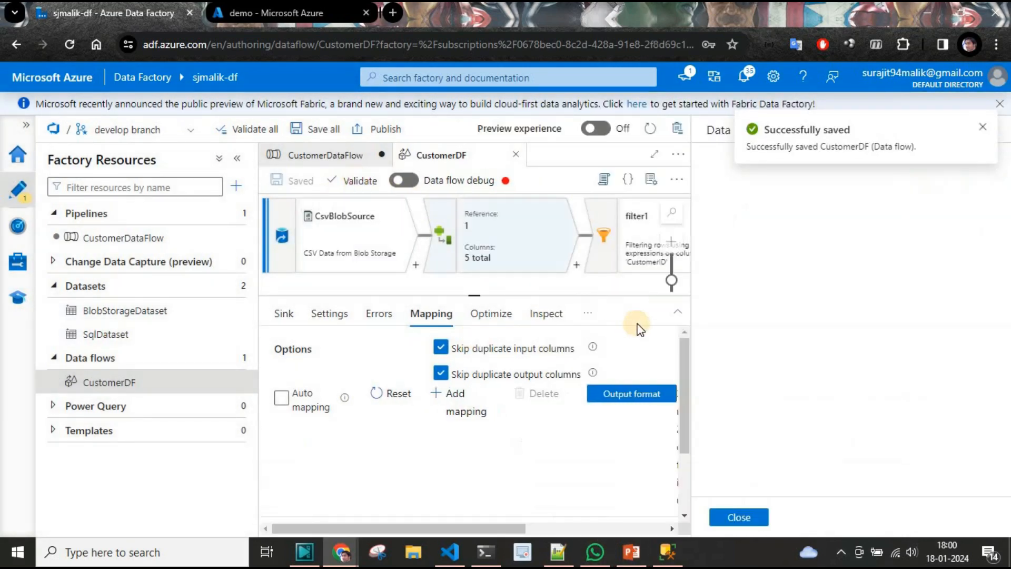
{"action": "left_click", "coordinate": [741, 518]}
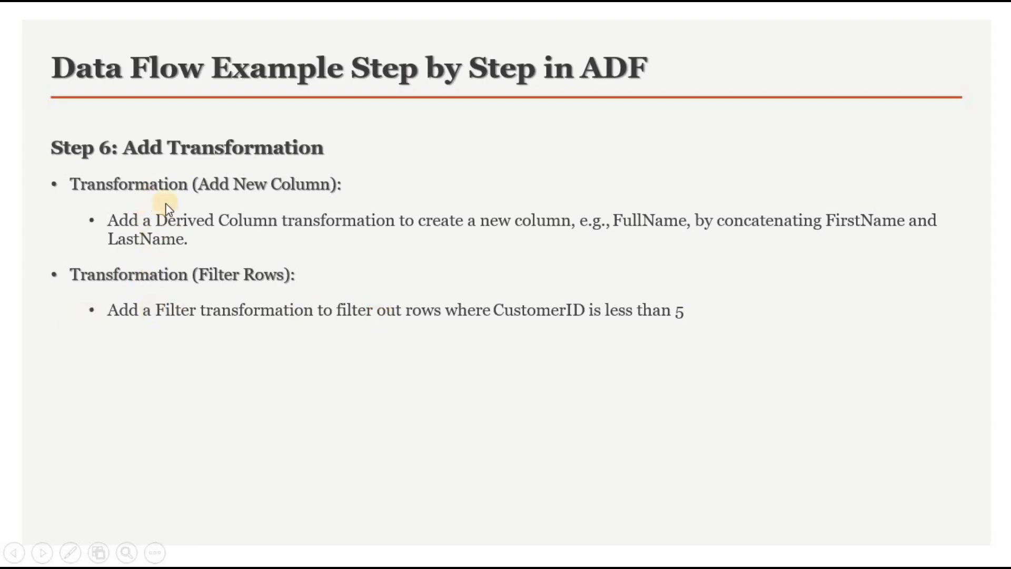
Step: Reveal the Debug, Monitor & Execute the Data Flow heading on the PowerPoint slide and return to Data Factory
{"action": "left_click", "coordinate": [398, 317]}
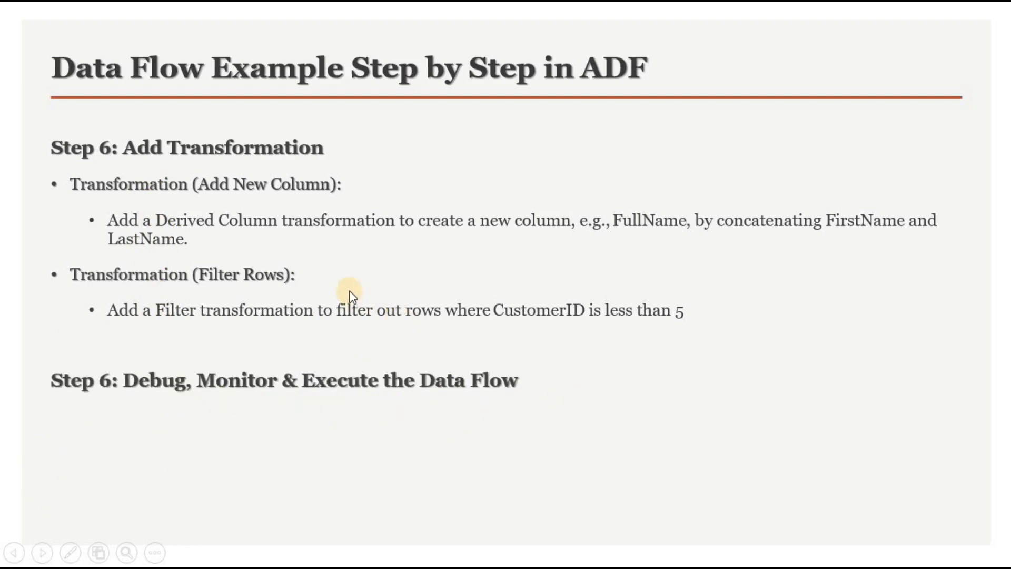
{"action": "key", "text": "alt+Tab"}
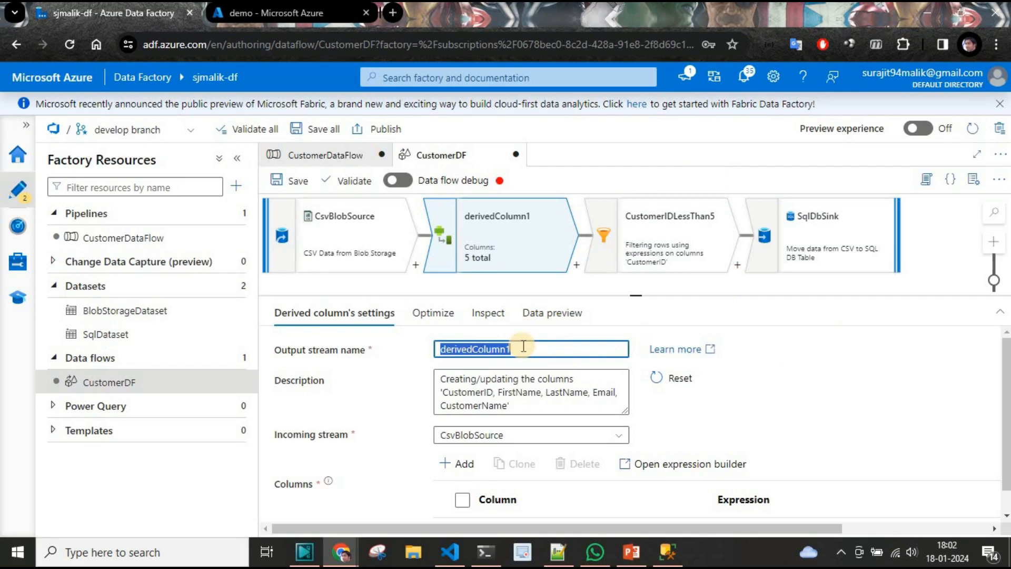
Step: Rename the derivedColumn1 output stream as ConcateFnameLname and review the filter, sink and source settings
{"action": "type", "text": "ConcateFnameLname"}
{"action": "left_click", "coordinate": [816, 385]}
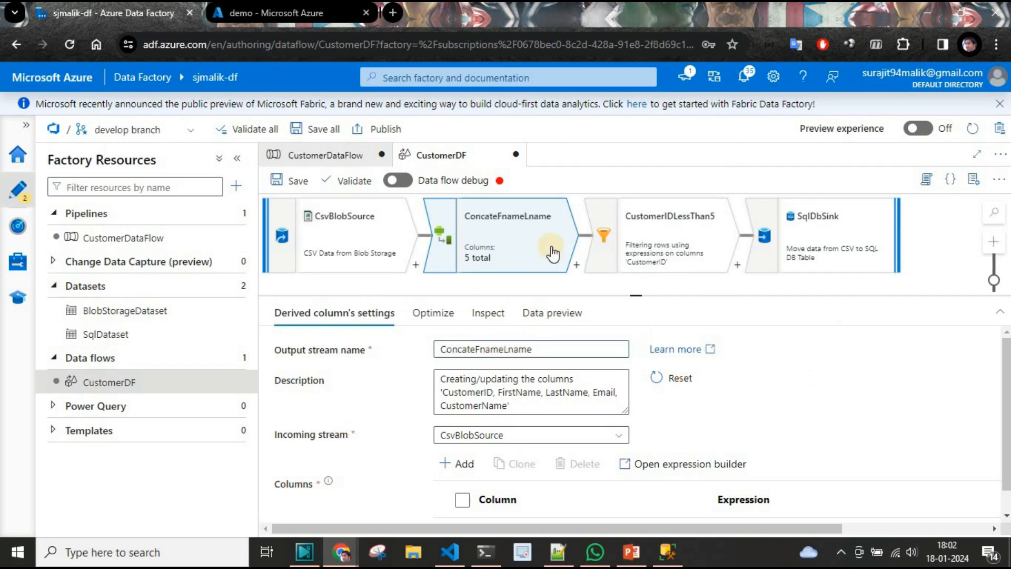
{"action": "left_click", "coordinate": [713, 248]}
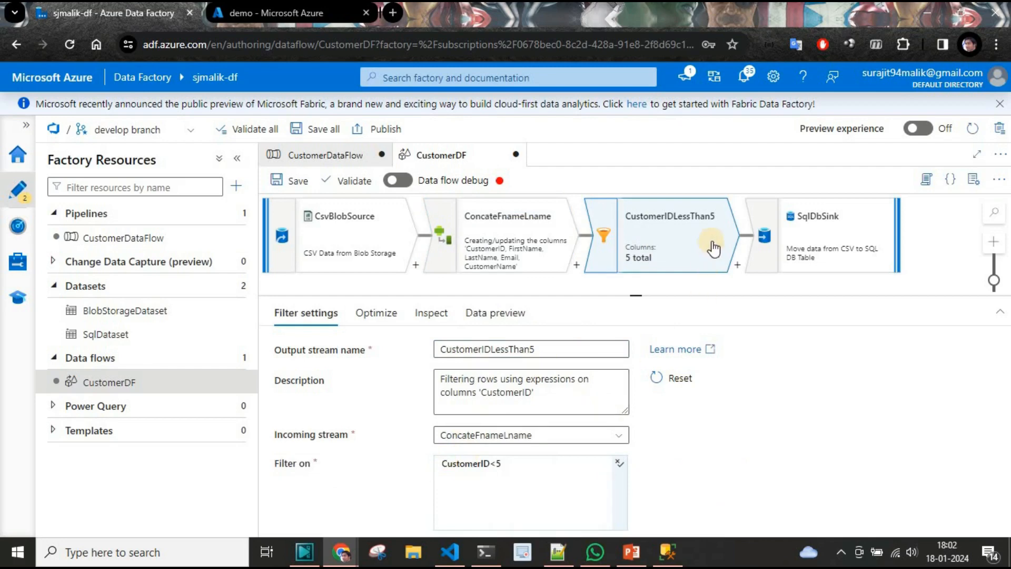
{"action": "left_click", "coordinate": [817, 239]}
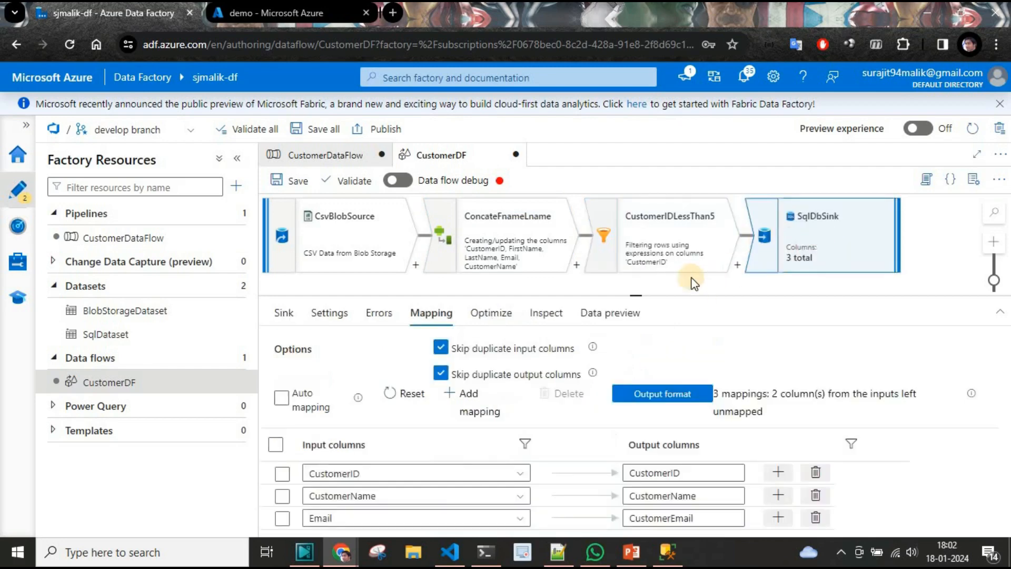
{"action": "left_click", "coordinate": [356, 216]}
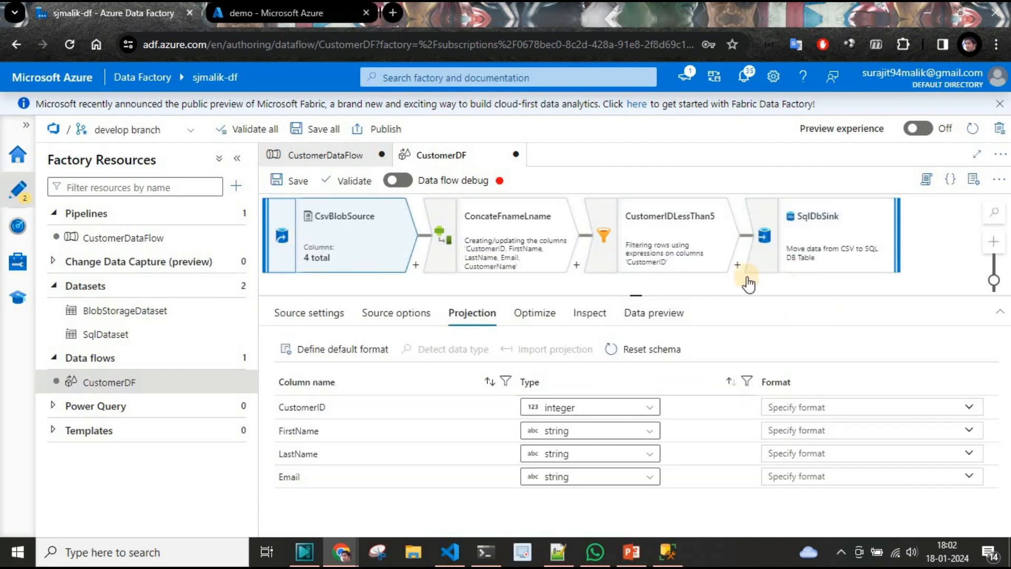
Step: Save the CustomerDF data flow and turn on data flow debug
{"action": "left_click", "coordinate": [290, 182]}
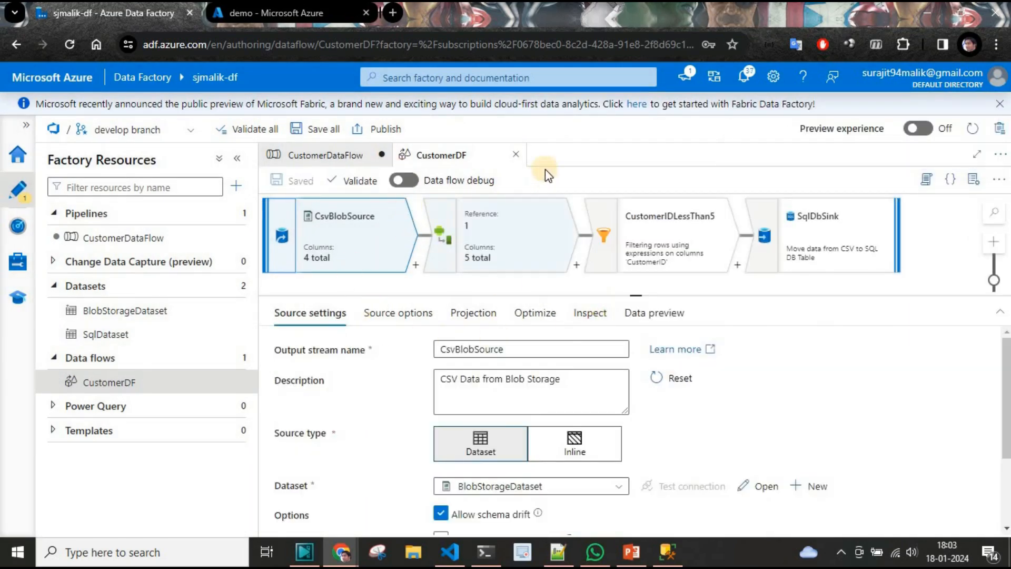
{"action": "left_click", "coordinate": [412, 186]}
{"action": "left_click", "coordinate": [828, 512]}
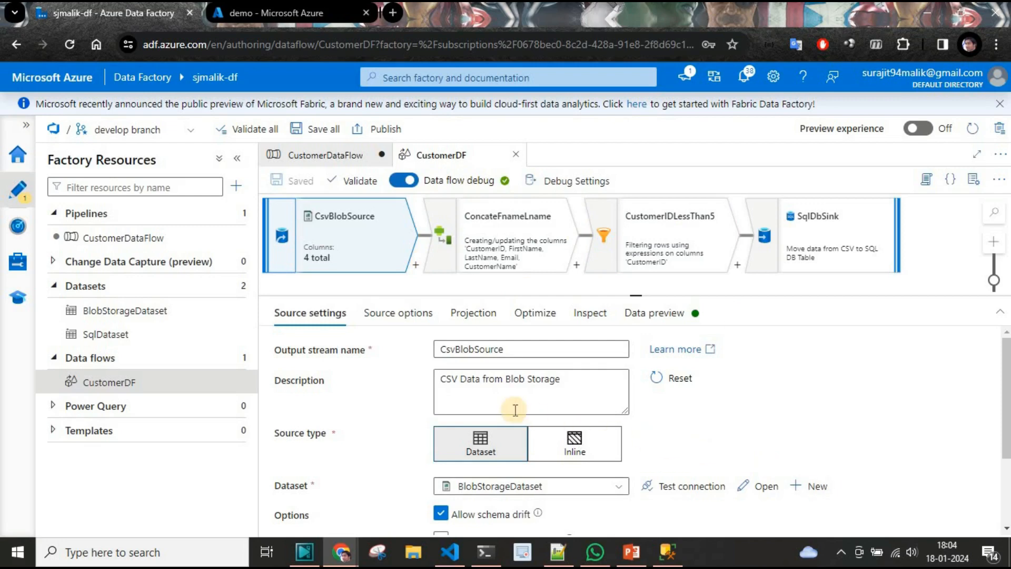
Step: Open the CustomerDataFlow pipeline and review the Data flow activity's CsvBlobSource and SqlDbSink parameters
{"action": "left_click", "coordinate": [328, 158]}
{"action": "left_click_drag", "start_coordinate": [731, 365], "coordinate": [733, 262]}
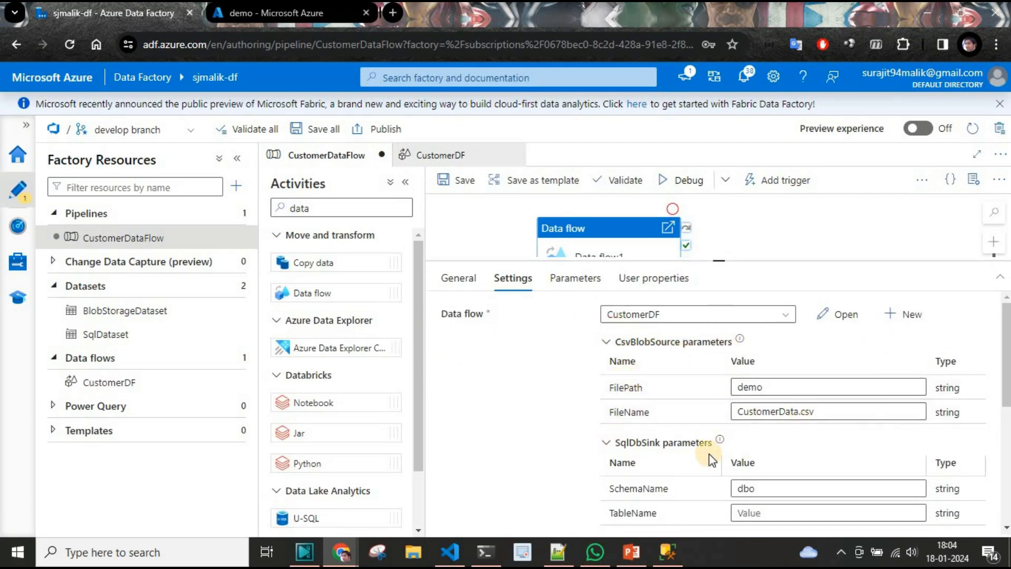
{"action": "scroll", "coordinate": [712, 460], "scroll_direction": "down", "scroll_amount": 2}
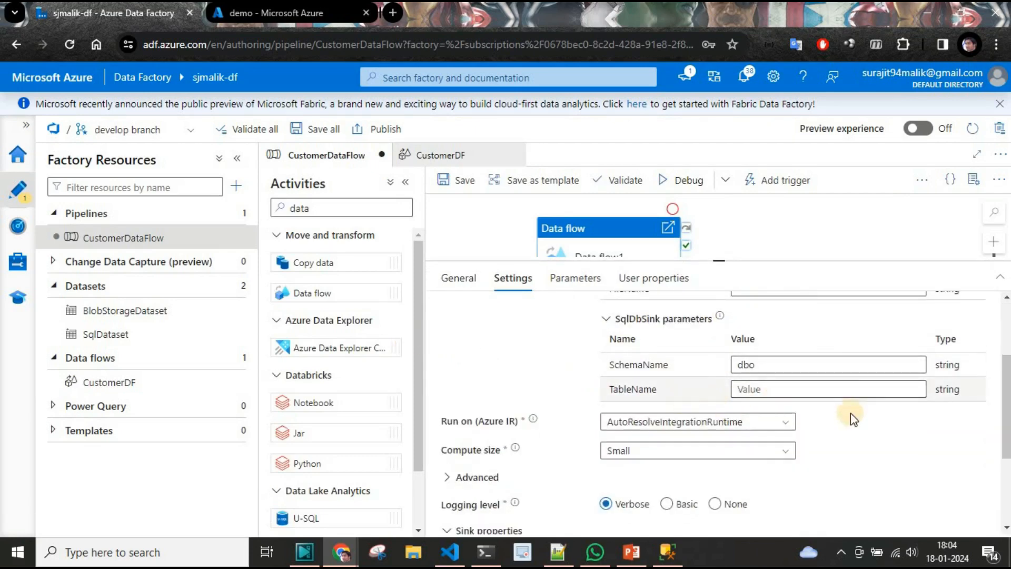
Step: Switch to SQL Server Management Studio, end the Customer SELECT query with a semicolon and add the statement "Truncate table [Customer];" below it
{"action": "left_click", "coordinate": [668, 552]}
{"action": "left_click", "coordinate": [409, 130]}
{"action": "left_click", "coordinate": [507, 131]}
{"action": "type", "text": ";"}
{"action": "key", "text": "Return"}
{"action": "key", "text": "Return"}
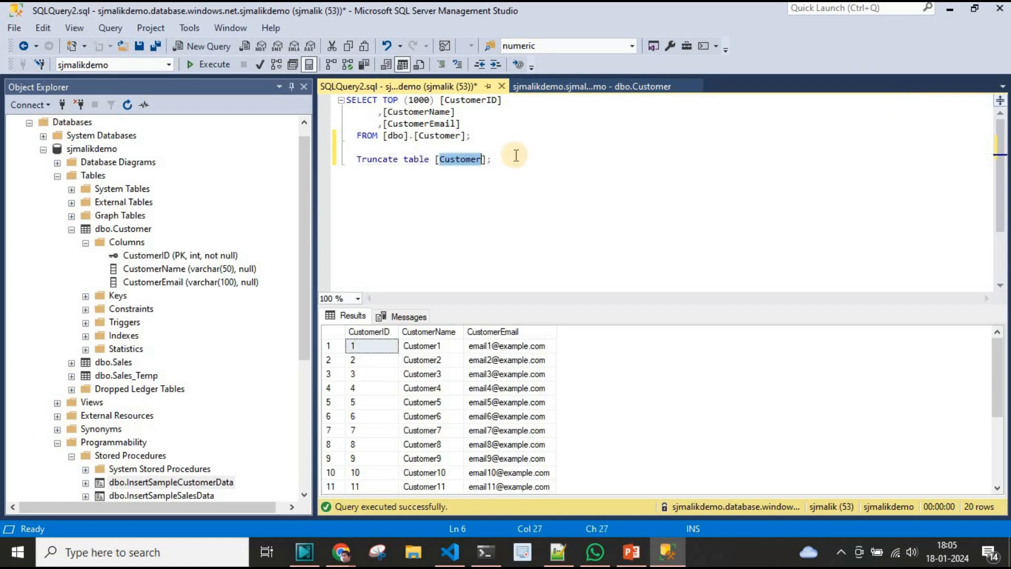
{"action": "left_click", "coordinate": [516, 158]}
{"action": "type", "text": ";"}
Step: Execute only the Truncate table [Customer] statement, and rerun the SELECT query on dbo.Customer to check the table
{"action": "left_click_drag", "start_coordinate": [516, 159], "coordinate": [346, 159]}
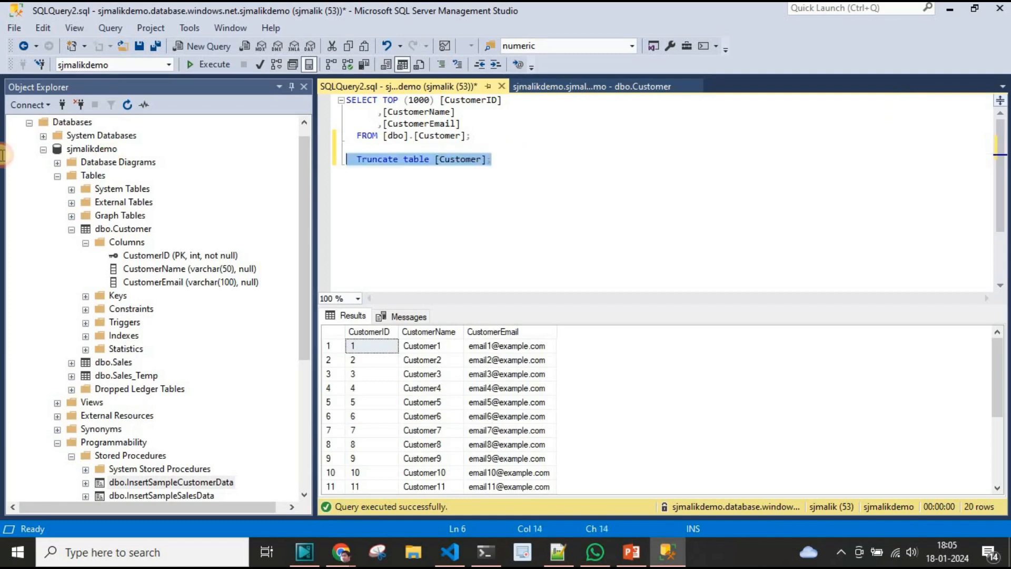
{"action": "left_click", "coordinate": [211, 64]}
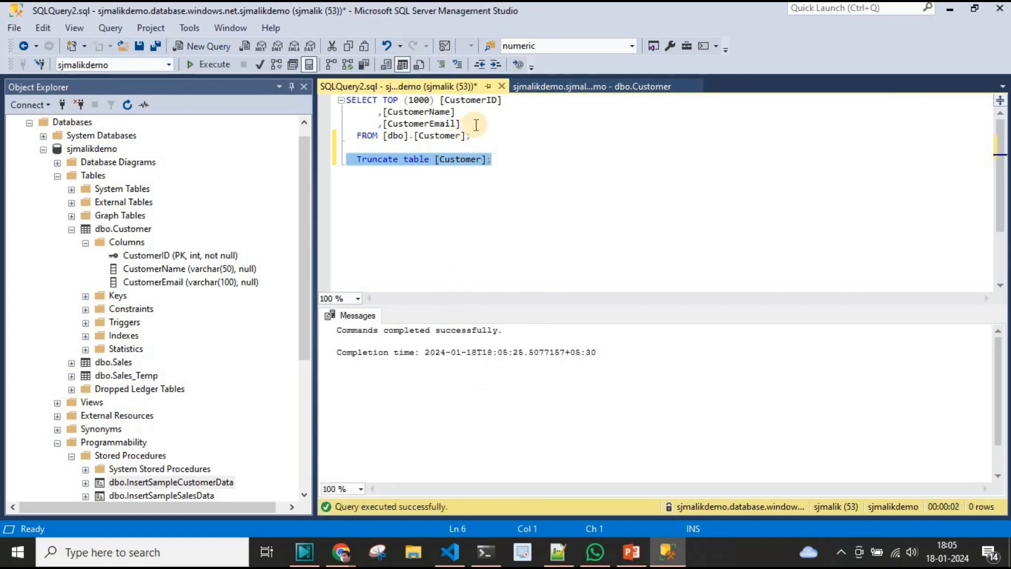
{"action": "left_click_drag", "start_coordinate": [480, 135], "coordinate": [232, 61]}
{"action": "left_click", "coordinate": [185, 63]}
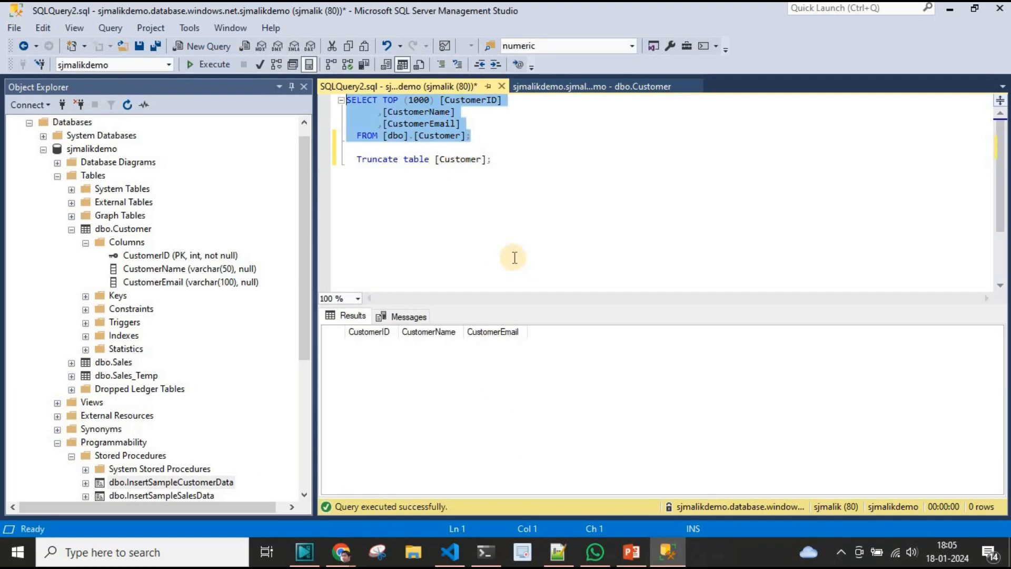
Step: Switch back to Data Factory, set the SqlDbSink TableName parameter to Customer and review the activity's remaining settings
{"action": "key", "text": "alt+Tab"}
{"action": "left_click", "coordinate": [787, 396]}
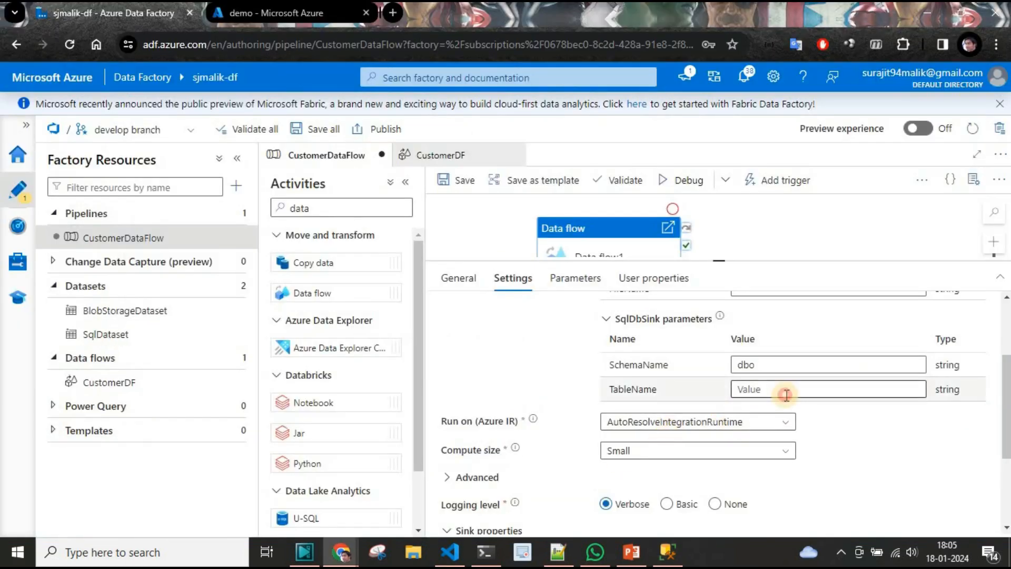
{"action": "left_click", "coordinate": [900, 475]}
{"action": "scroll", "coordinate": [827, 491], "scroll_direction": "down", "scroll_amount": 3}
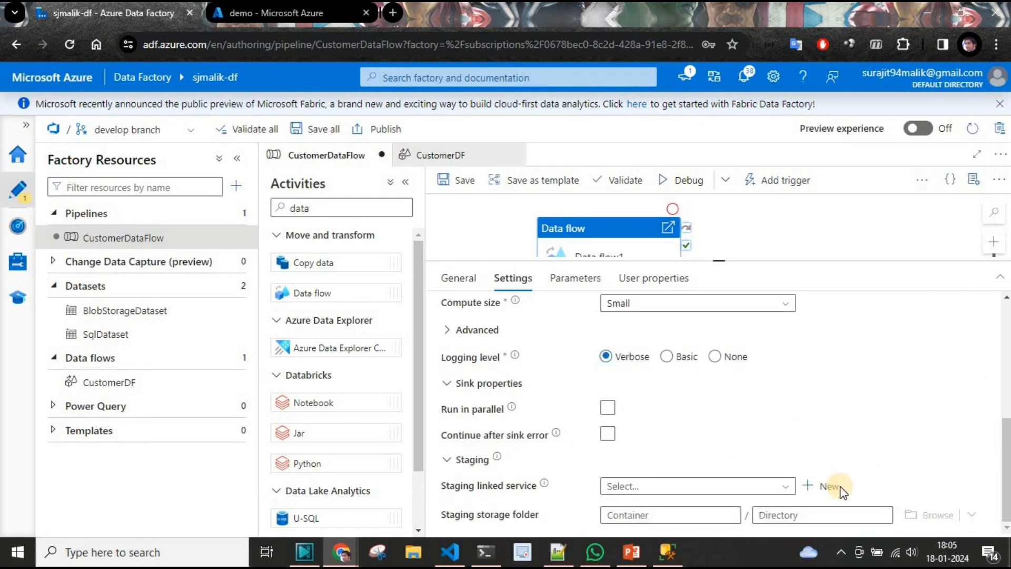
{"action": "scroll", "coordinate": [880, 426], "scroll_direction": "up", "scroll_amount": 5}
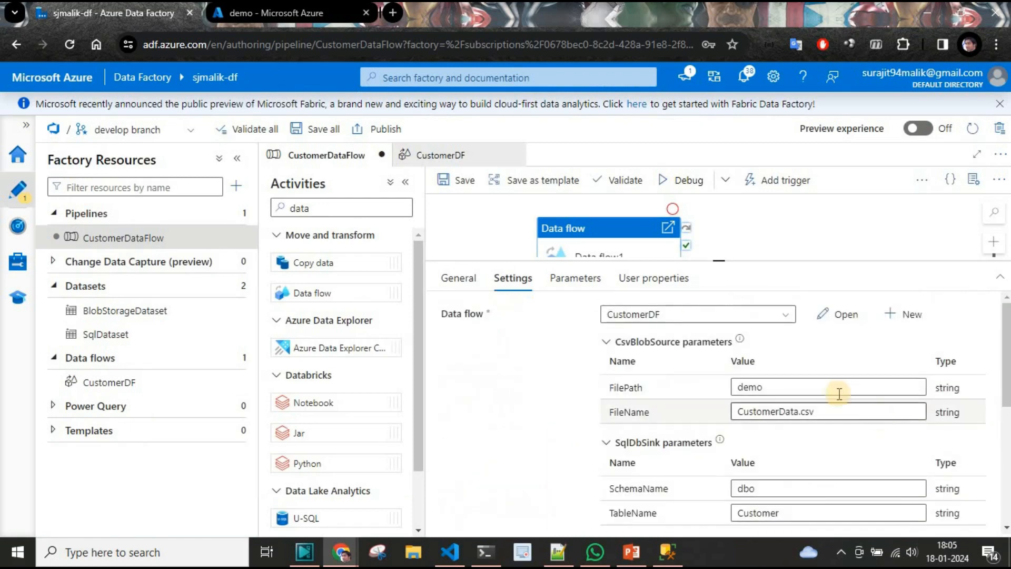
Step: Check the activity's data flow parameters and save the CustomerDataFlow pipeline to the develop branch with the default comment
{"action": "left_click", "coordinate": [575, 277]}
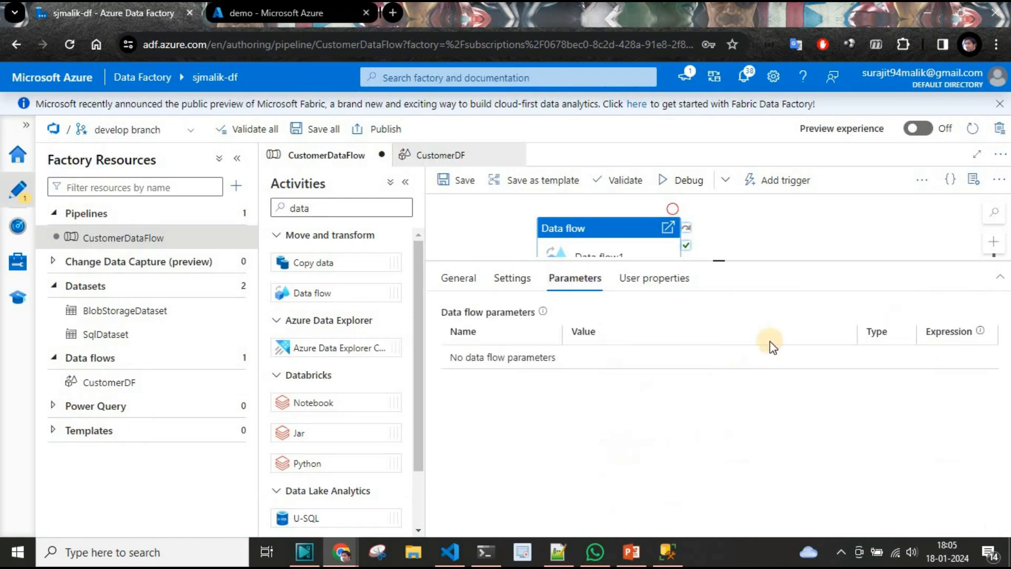
{"action": "left_click", "coordinate": [723, 255]}
{"action": "left_click", "coordinate": [452, 190]}
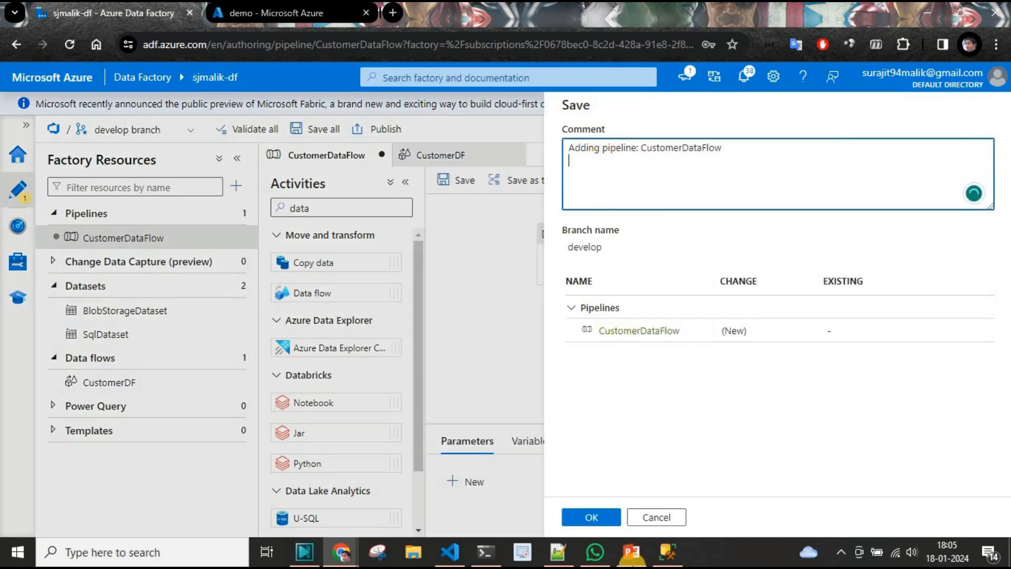
{"action": "left_click", "coordinate": [601, 519]}
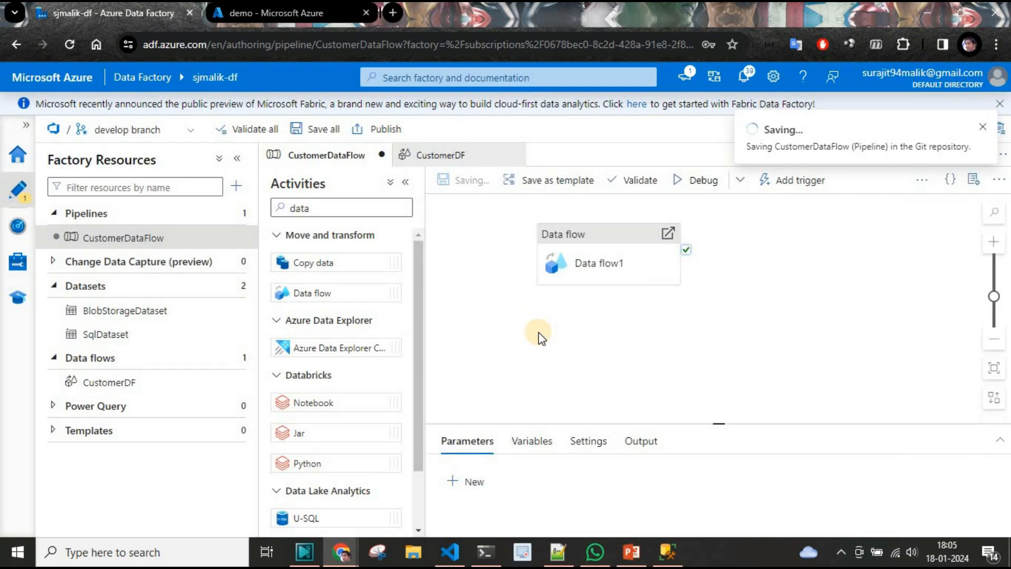
Step: Rename the Data flow activity in the CustomerDataFlow pipeline as CustomerCSVtoCustomerTable
{"action": "left_click", "coordinate": [681, 429]}
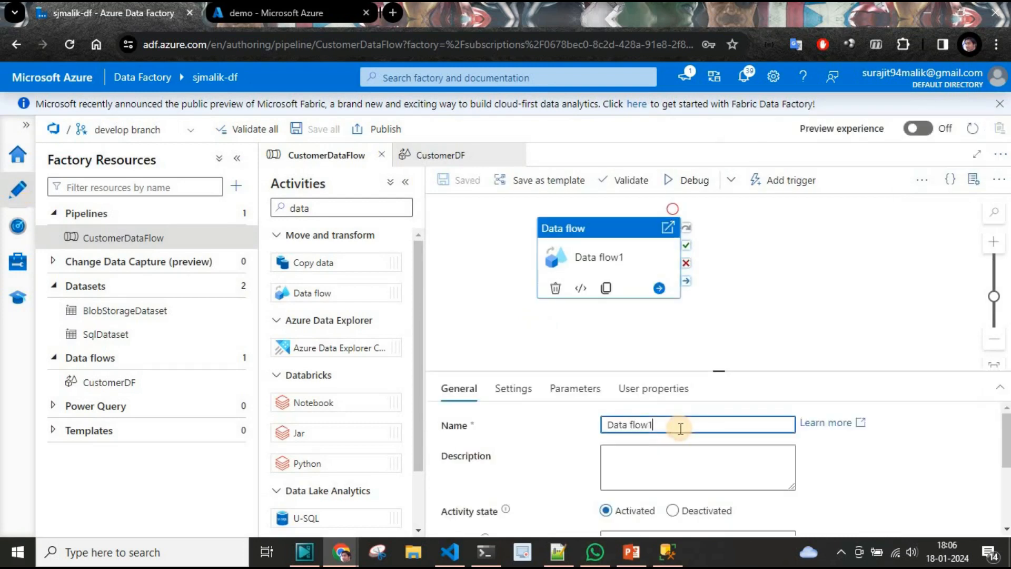
{"action": "triple_click", "coordinate": [687, 426]}
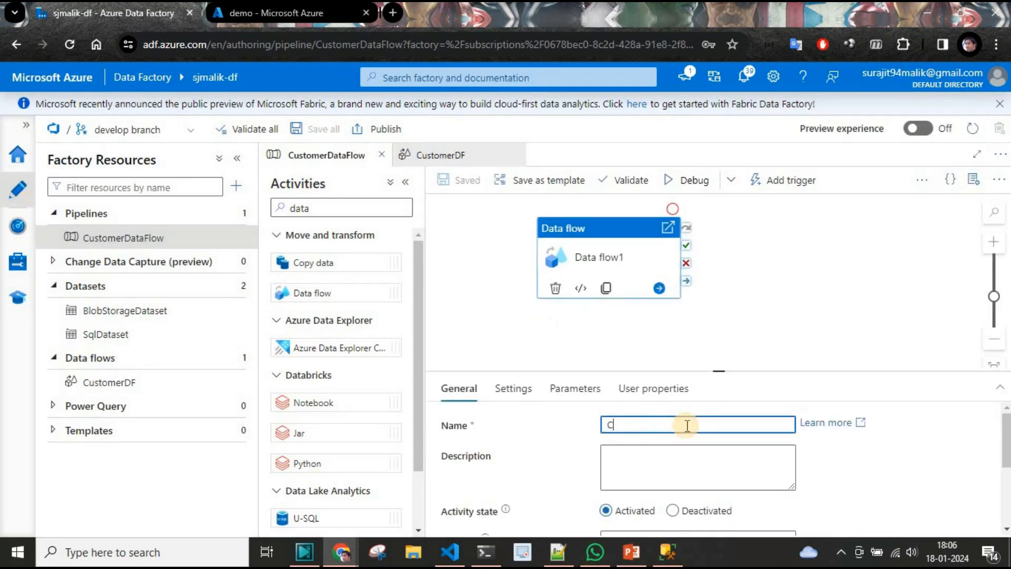
{"action": "type", "text": "CustomerCSVtoC"}
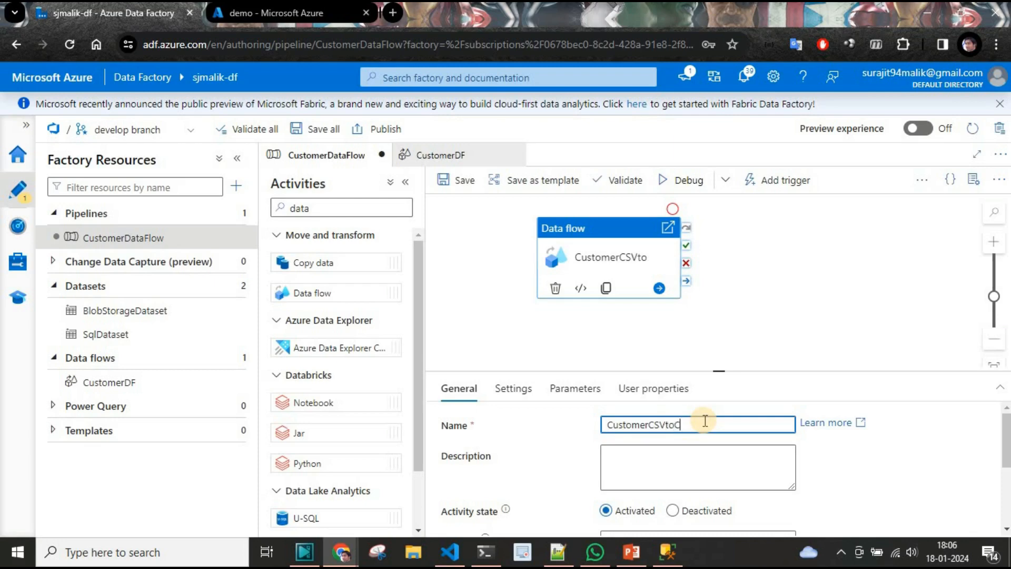
{"action": "type", "text": "ustomerTable"}
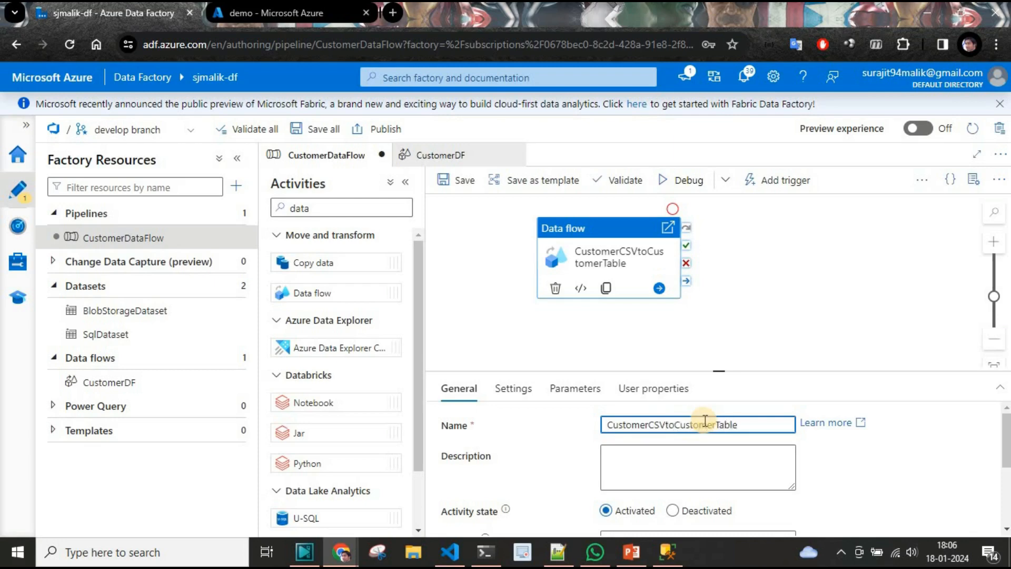
{"action": "left_click", "coordinate": [779, 311]}
{"action": "left_click", "coordinate": [606, 266]}
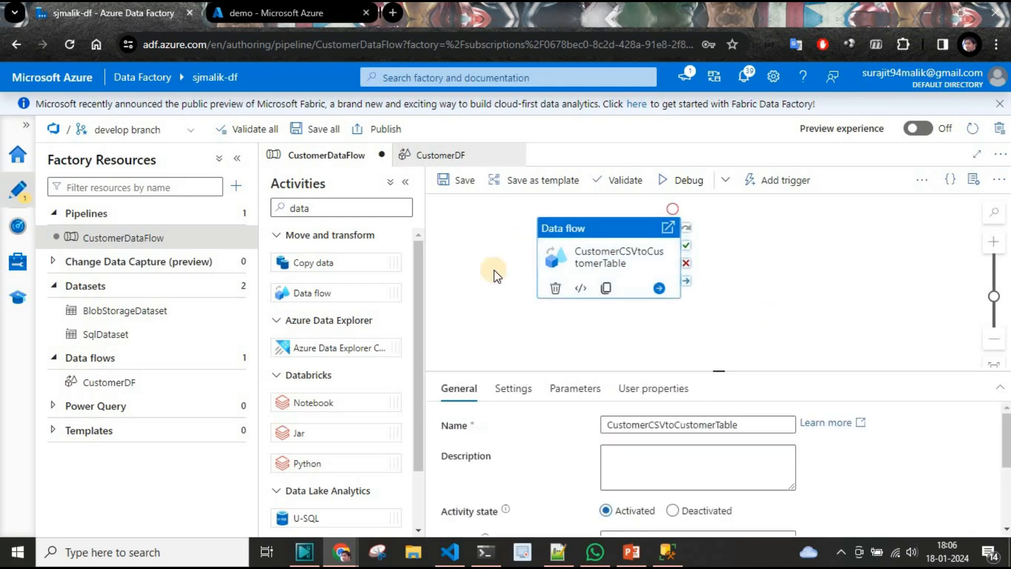
Step: Save the CustomerDataFlow pipeline and validate it, closing the validation results when done
{"action": "key", "text": "ctrl+s"}
{"action": "left_click", "coordinate": [624, 180]}
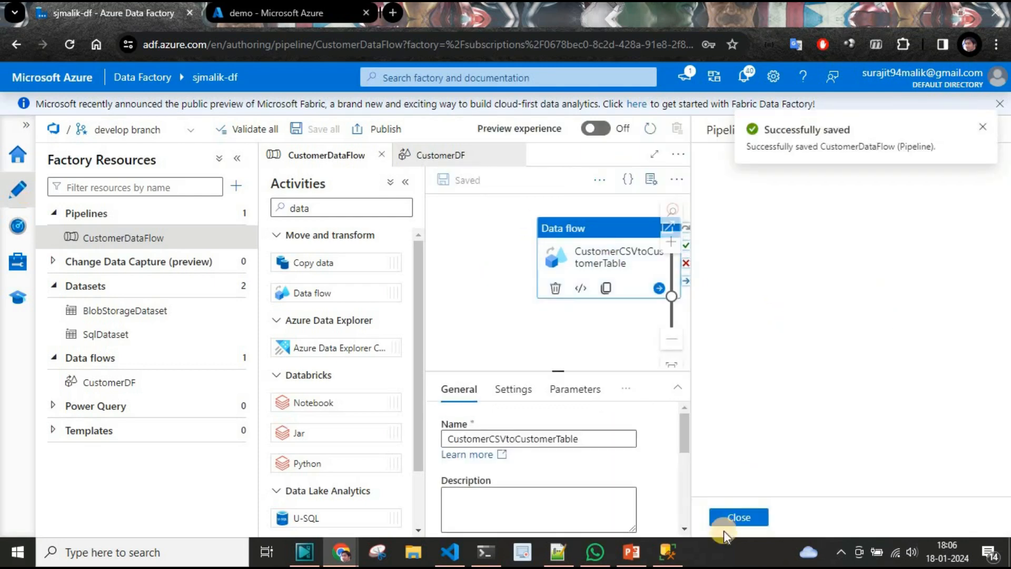
{"action": "left_click", "coordinate": [735, 517]}
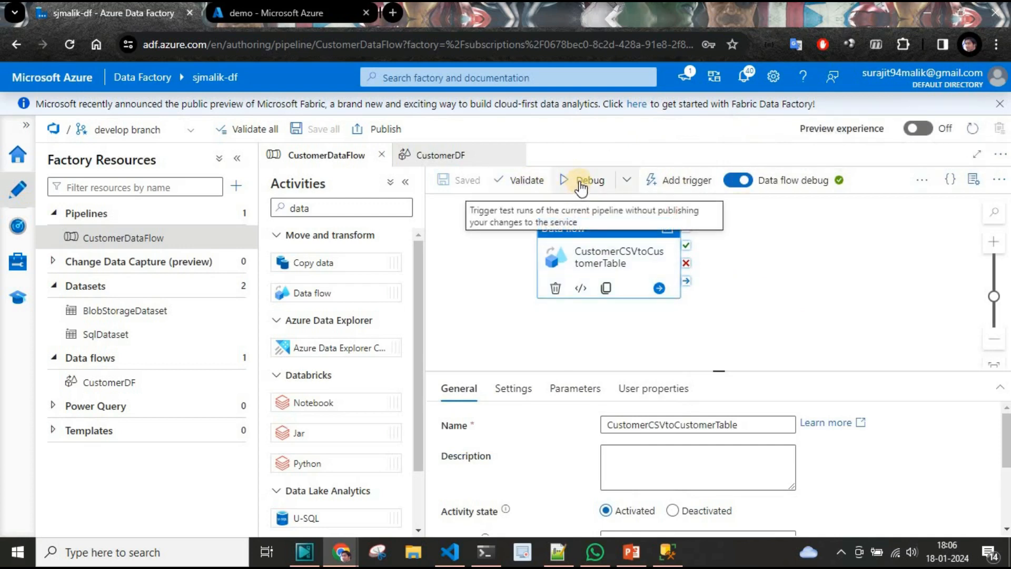
Step: Start a debug run of the CustomerDataFlow pipeline and enlarge the area showing the run output
{"action": "left_click", "coordinate": [629, 181]}
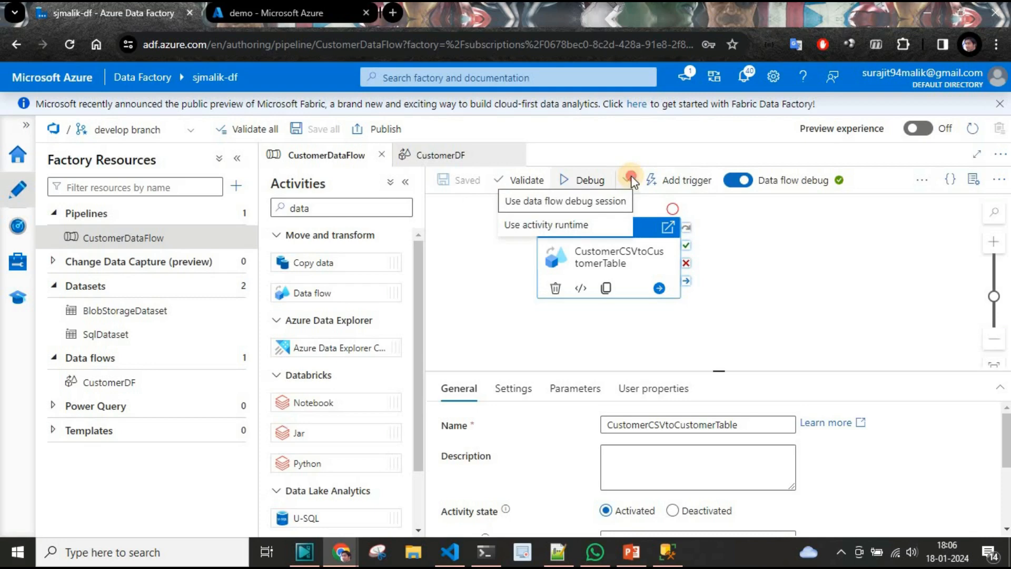
{"action": "left_click", "coordinate": [583, 180]}
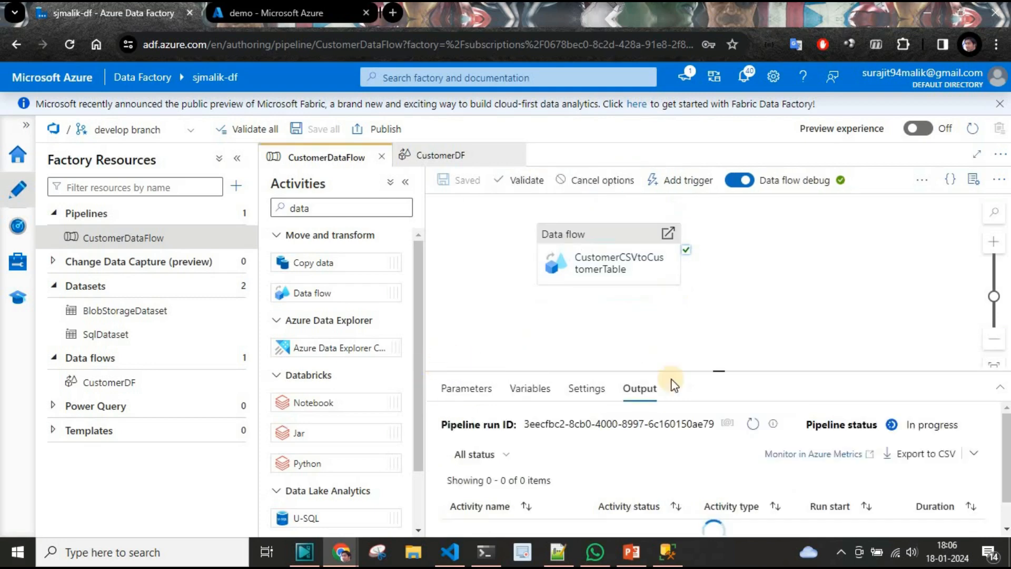
{"action": "left_click_drag", "start_coordinate": [717, 316], "coordinate": [713, 305]}
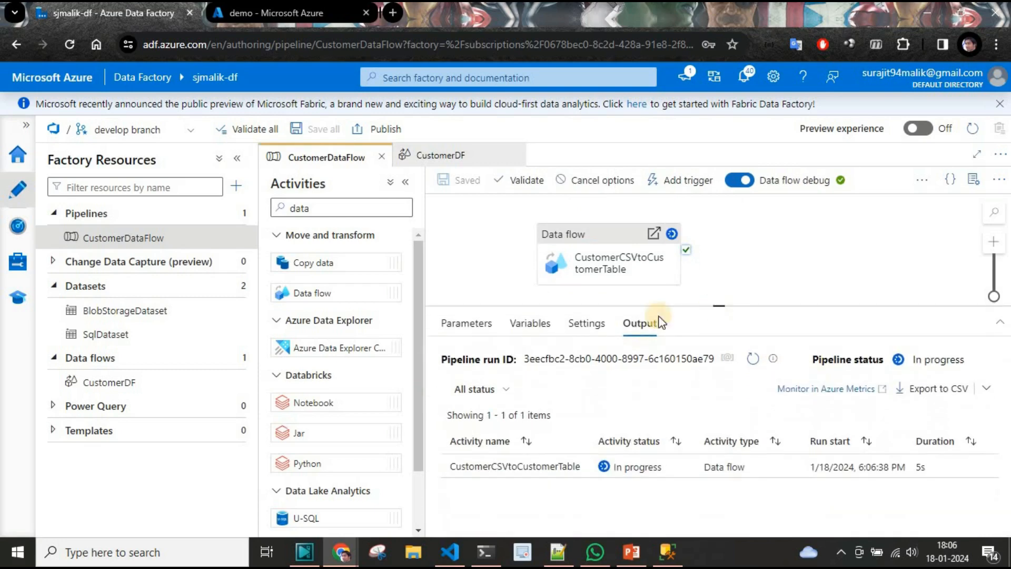
{"action": "left_click", "coordinate": [406, 184]}
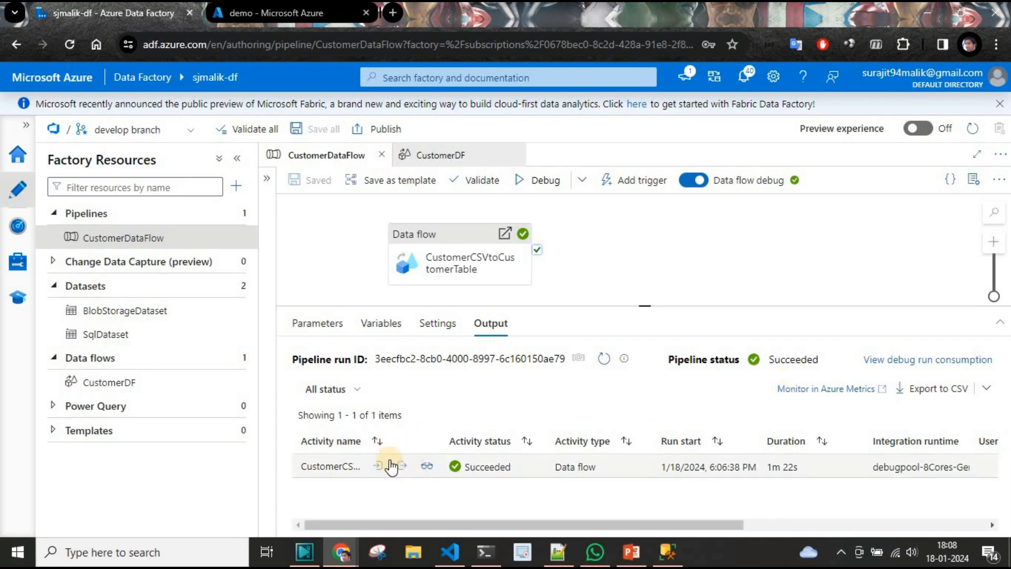
Step: Review the input details of the CustomerCSVtoCustomerTable debug run at full size, including the dataset parameters, and close them
{"action": "left_click", "coordinate": [377, 465]}
{"action": "left_click", "coordinate": [488, 262]}
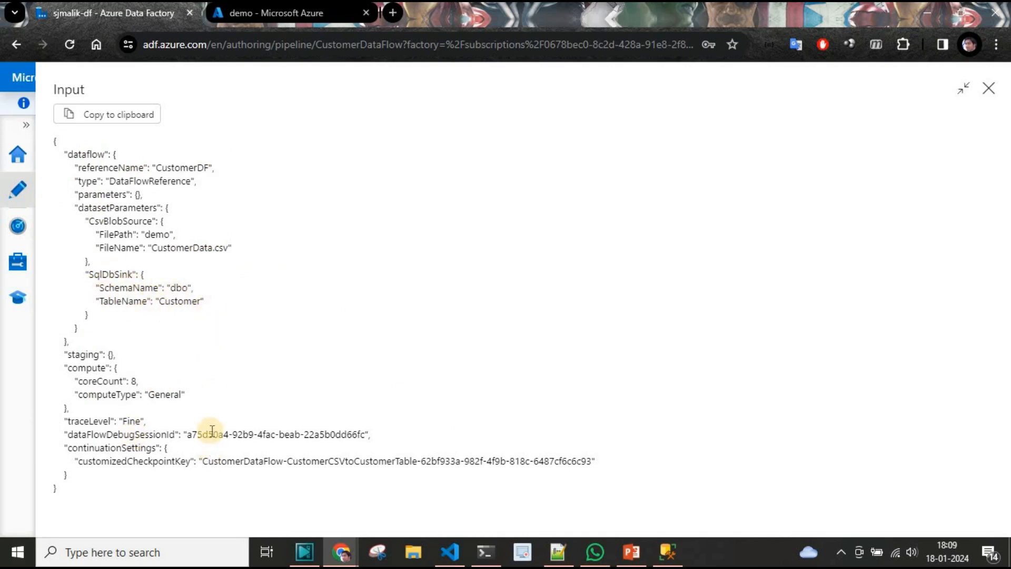
{"action": "left_click", "coordinate": [976, 89]}
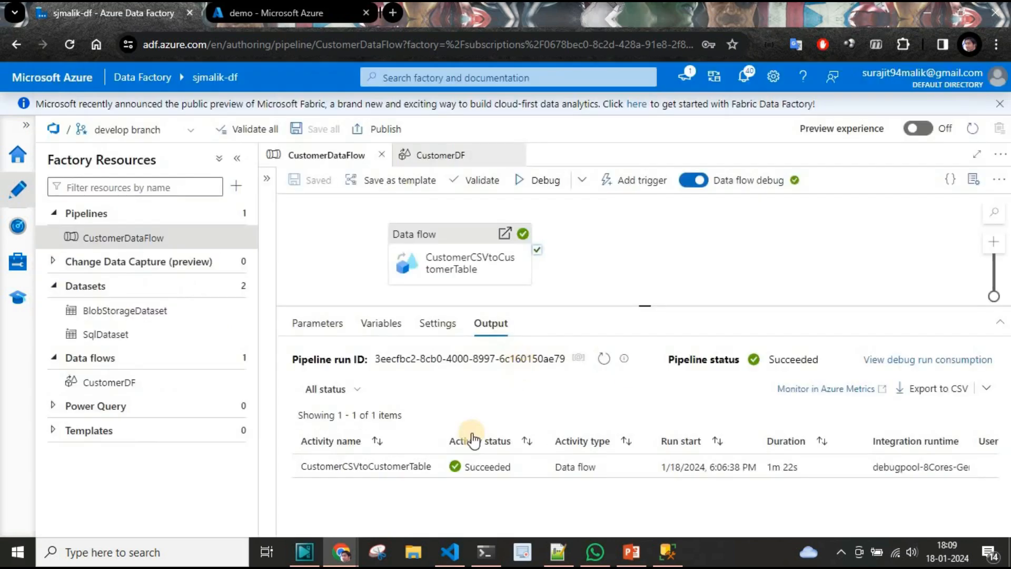
Step: Examine the full output of the CustomerCSVtoCustomerTable debug run, from the source, derive, filter and sink profiles to the billing details
{"action": "left_click", "coordinate": [405, 465]}
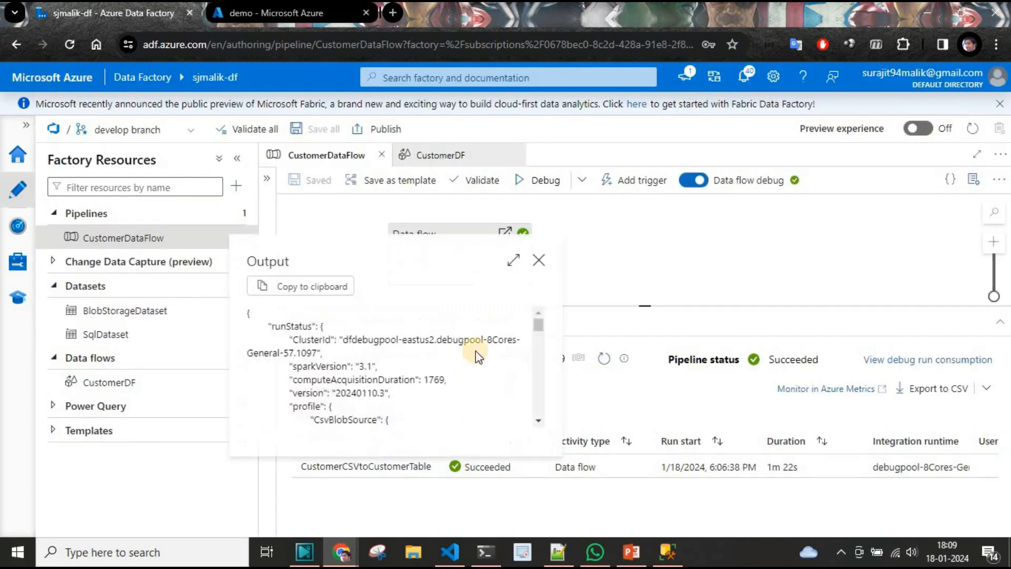
{"action": "left_click", "coordinate": [513, 259]}
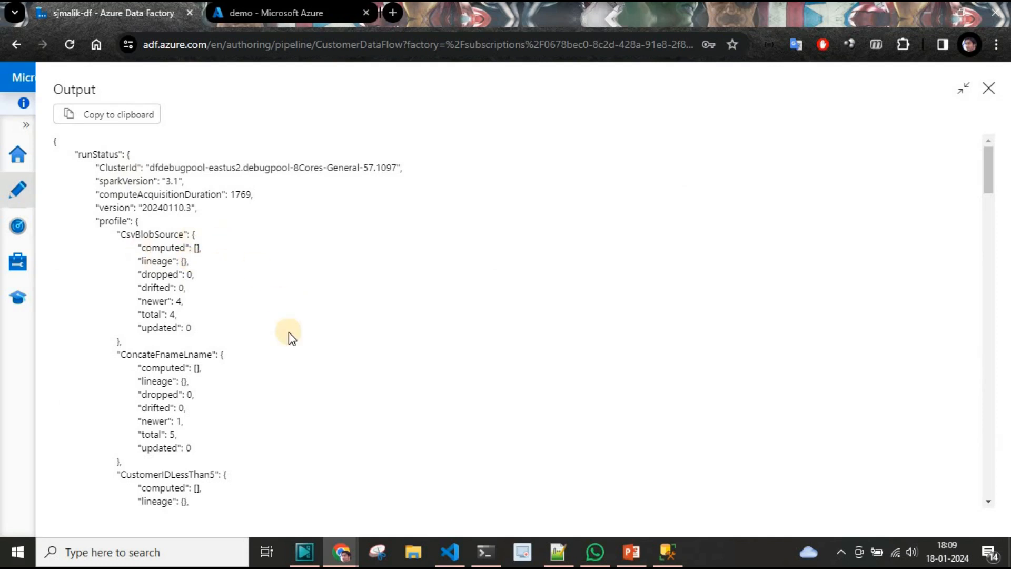
{"action": "scroll", "coordinate": [289, 331], "scroll_direction": "down", "scroll_amount": 2}
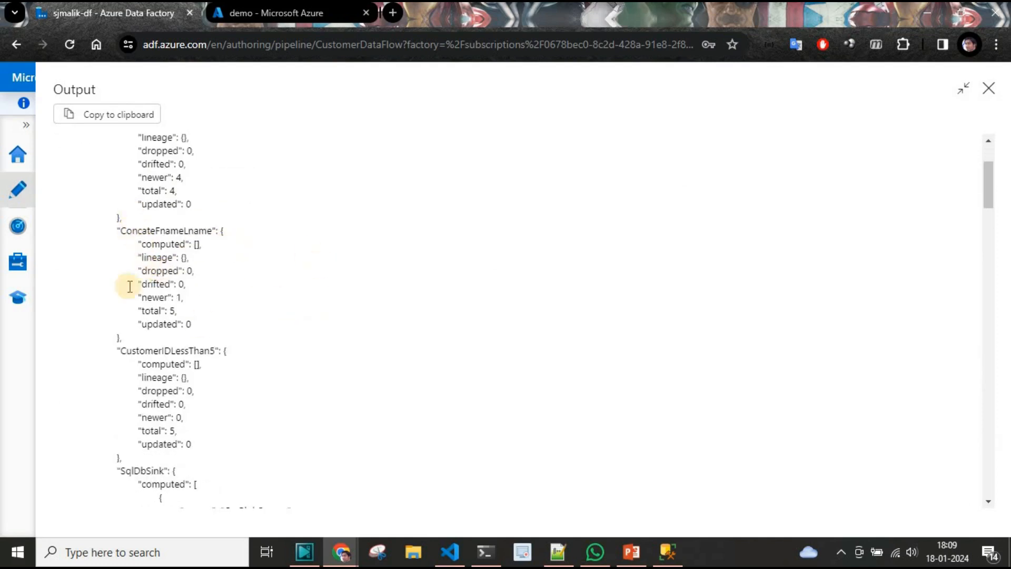
{"action": "scroll", "coordinate": [264, 334], "scroll_direction": "down", "scroll_amount": 2}
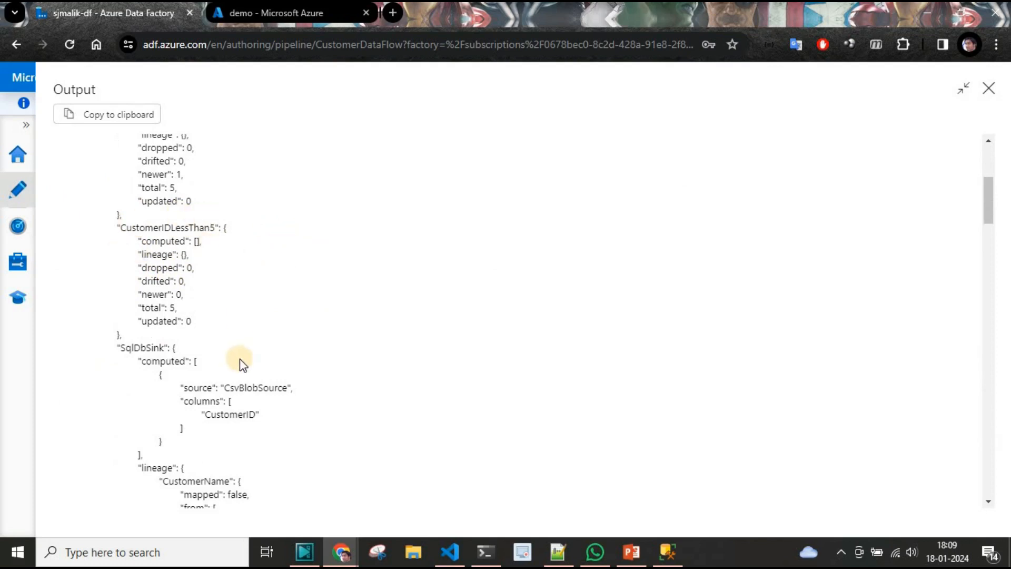
{"action": "scroll", "coordinate": [185, 326], "scroll_direction": "up", "scroll_amount": 4}
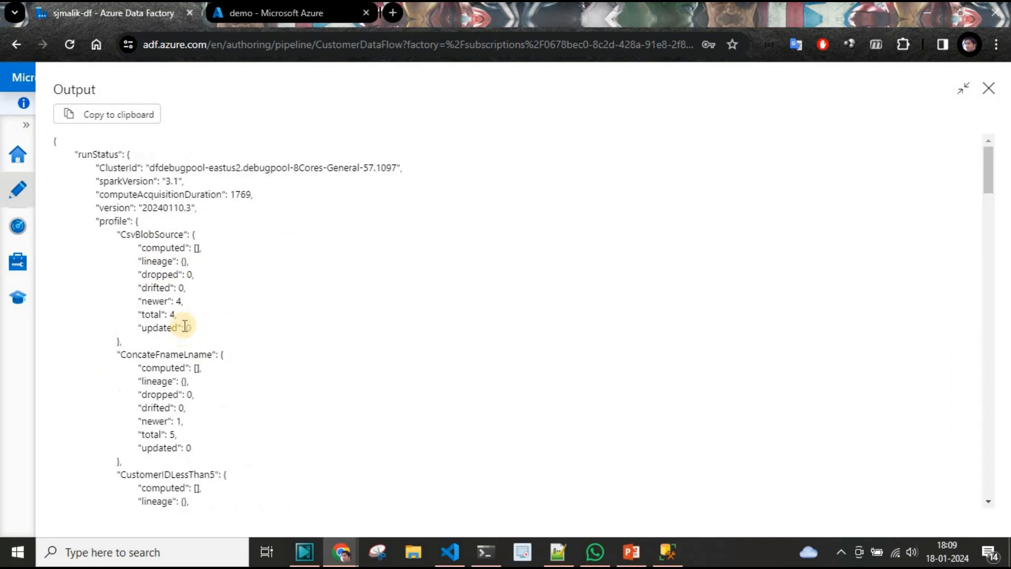
{"action": "scroll", "coordinate": [258, 343], "scroll_direction": "down", "scroll_amount": 9}
{"action": "scroll", "coordinate": [258, 343], "scroll_direction": "up", "scroll_amount": 4}
{"action": "scroll", "coordinate": [258, 342], "scroll_direction": "down", "scroll_amount": 2}
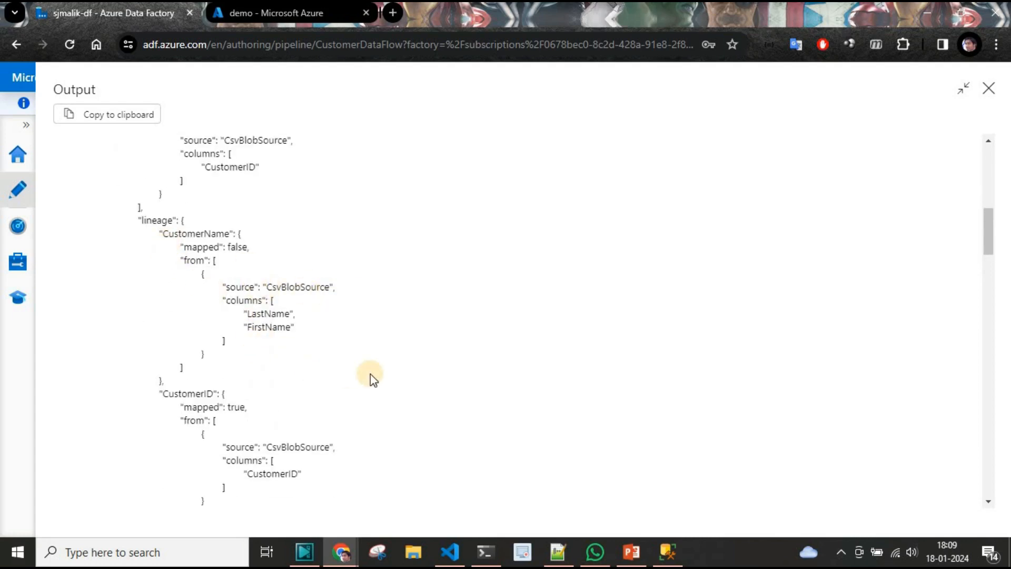
{"action": "scroll", "coordinate": [371, 375], "scroll_direction": "down", "scroll_amount": 1}
{"action": "scroll", "coordinate": [371, 375], "scroll_direction": "up", "scroll_amount": 1}
{"action": "scroll", "coordinate": [371, 376], "scroll_direction": "down", "scroll_amount": 8}
{"action": "scroll", "coordinate": [372, 378], "scroll_direction": "down", "scroll_amount": 15}
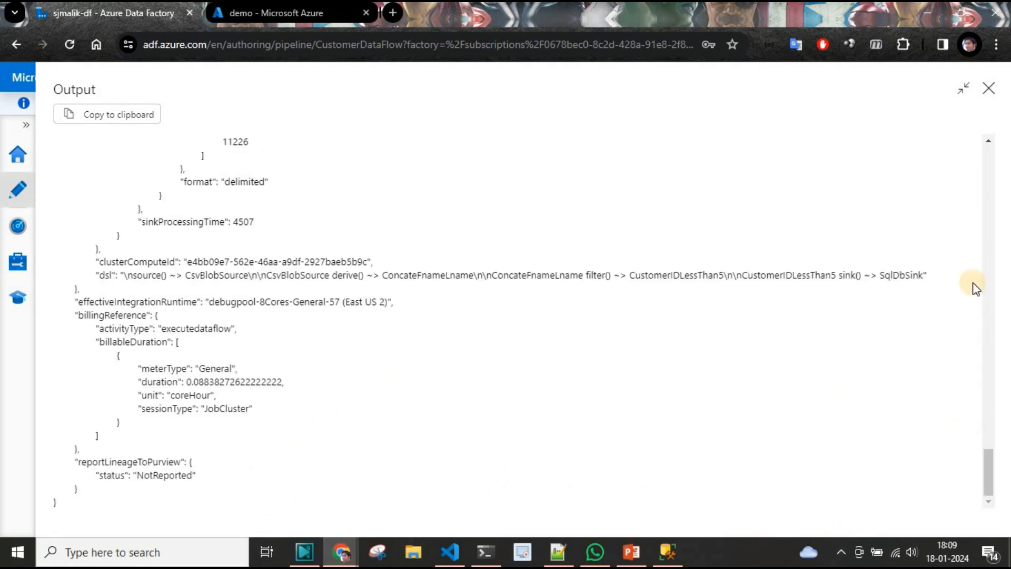
{"action": "left_click", "coordinate": [989, 88]}
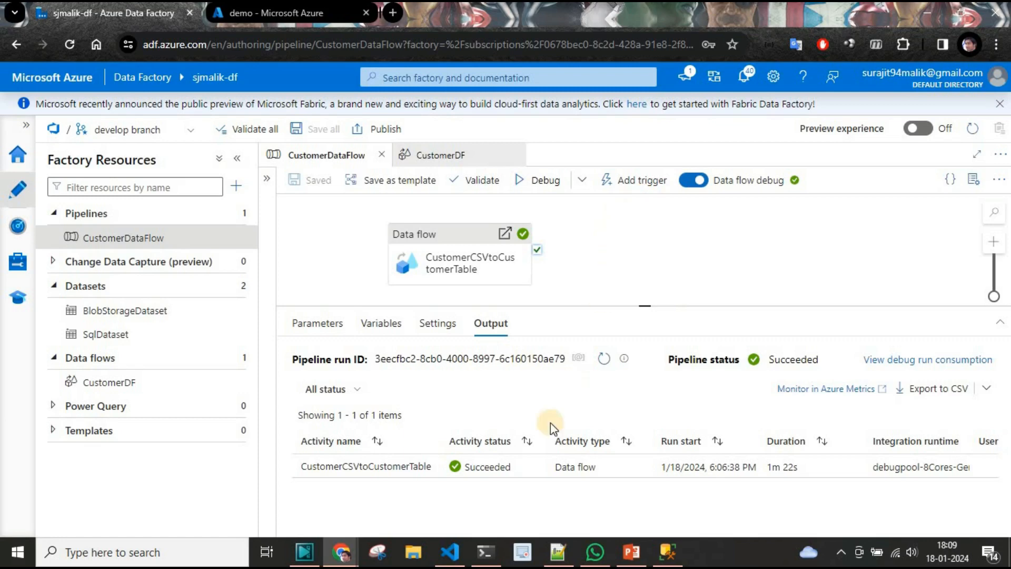
Step: Switch to Visual Studio Code and highlight the rows with CustomerID 1 to 4 in CustomerData.csv
{"action": "left_click", "coordinate": [450, 552]}
{"action": "left_click_drag", "start_coordinate": [525, 130], "coordinate": [220, 95]}
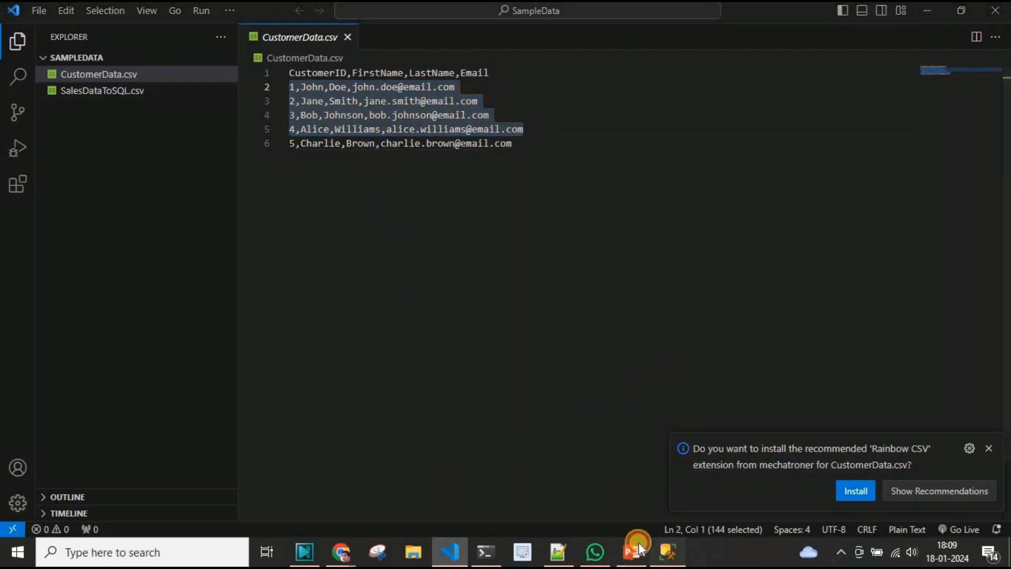
Step: Switch to SQL Server Management Studio, query the top 1000 rows of dbo.Customer and check the loaded CustomerID values
{"action": "left_click", "coordinate": [669, 554]}
{"action": "left_click", "coordinate": [125, 229]}
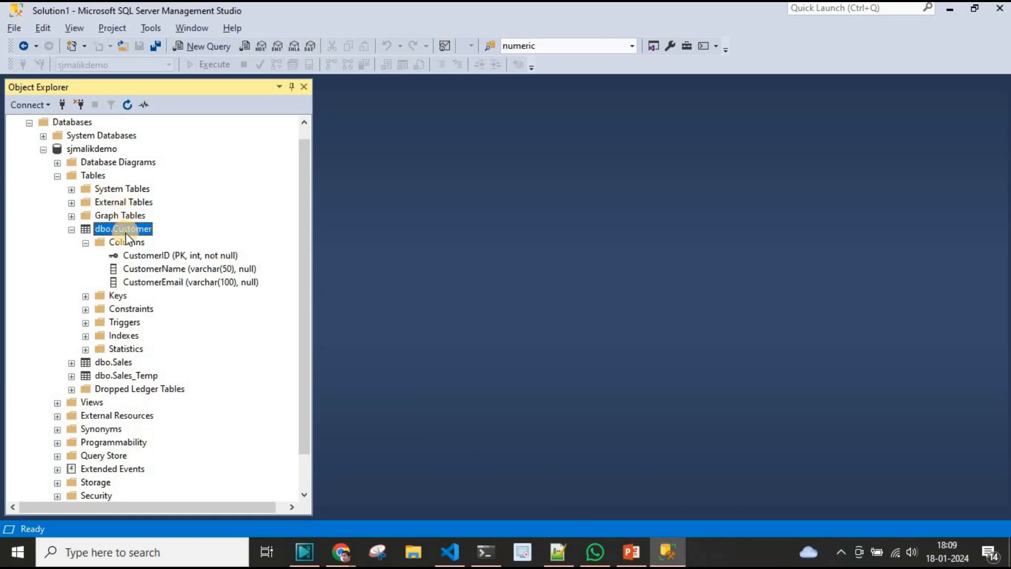
{"action": "right_click", "coordinate": [125, 234]}
{"action": "left_click", "coordinate": [635, 284]}
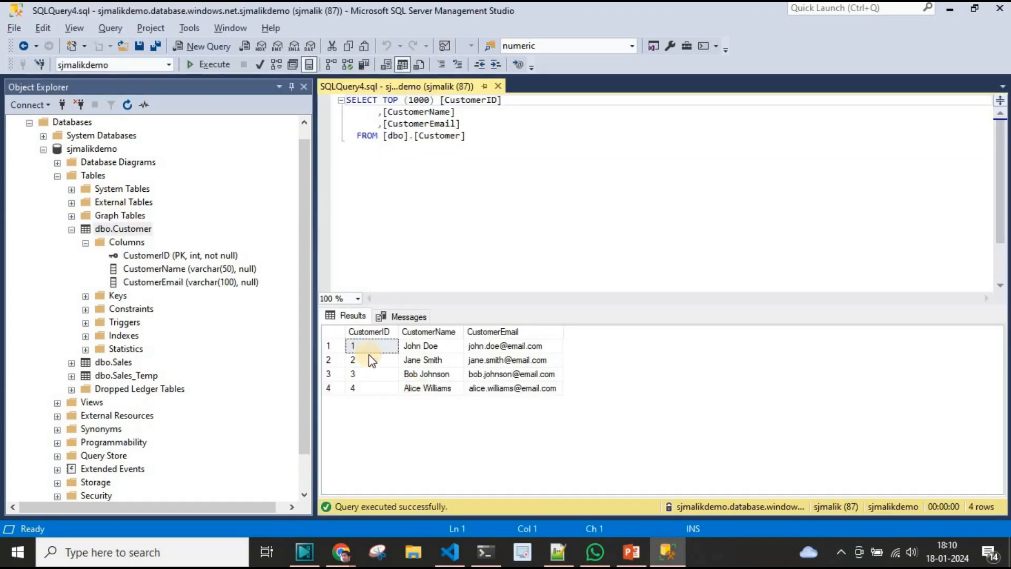
{"action": "left_click", "coordinate": [365, 364]}
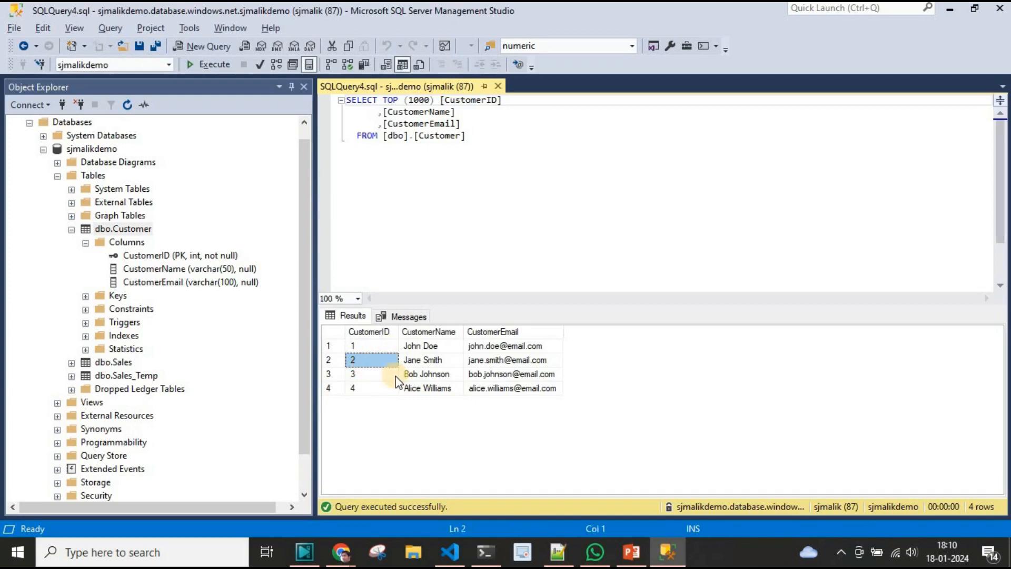
{"action": "left_click", "coordinate": [384, 389]}
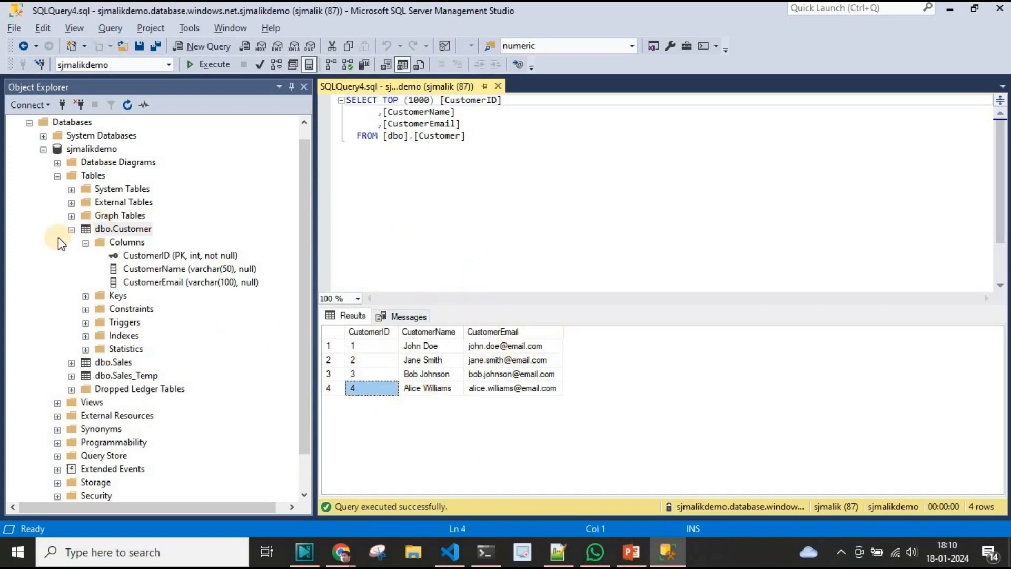
{"action": "left_click", "coordinate": [134, 234]}
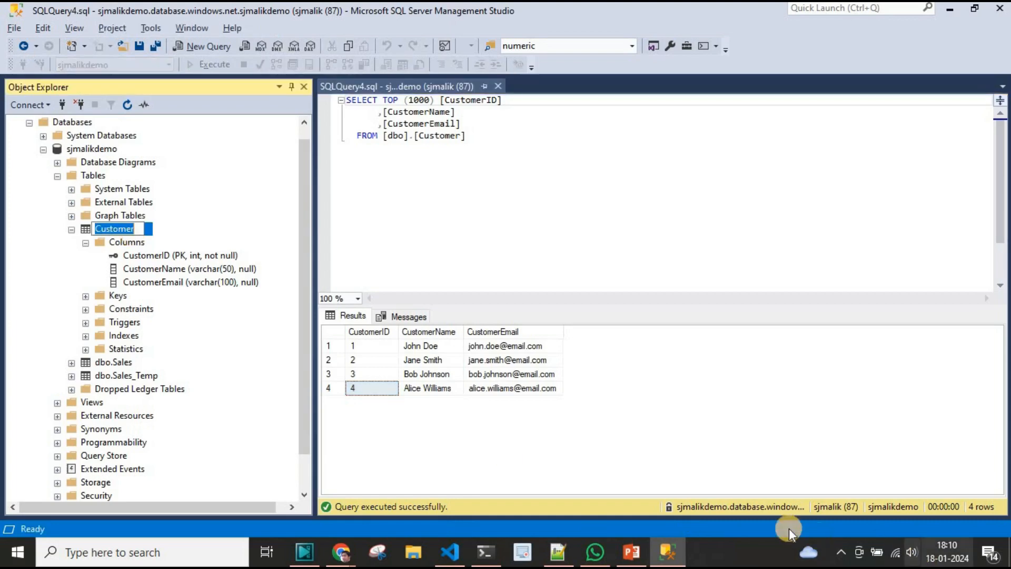
{"action": "left_click", "coordinate": [532, 195]}
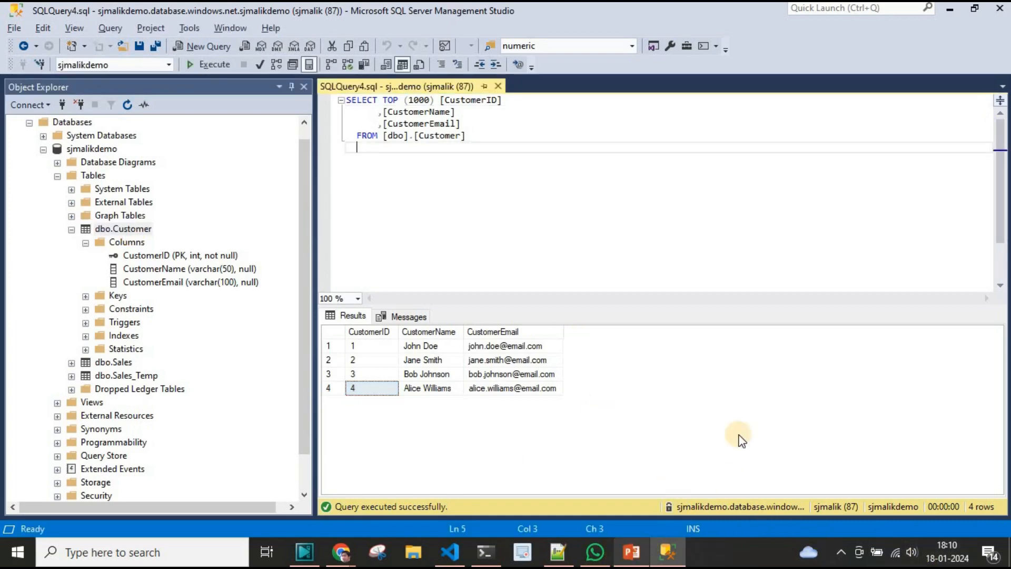
Step: Switch back to Data Factory and publish the pending pipeline, dataset and data flow changes
{"action": "key", "text": "alt+Tab"}
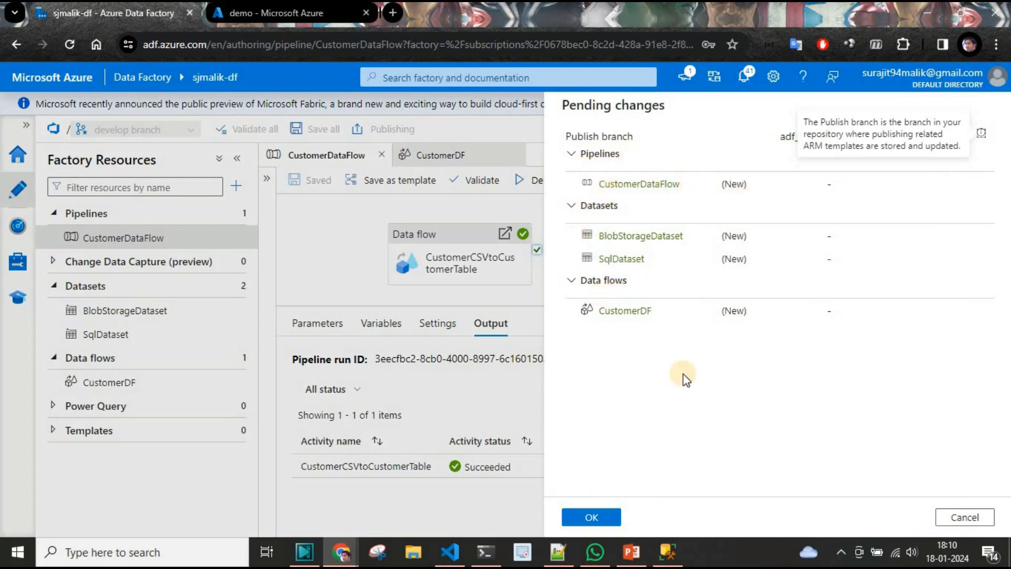
{"action": "left_click", "coordinate": [591, 518]}
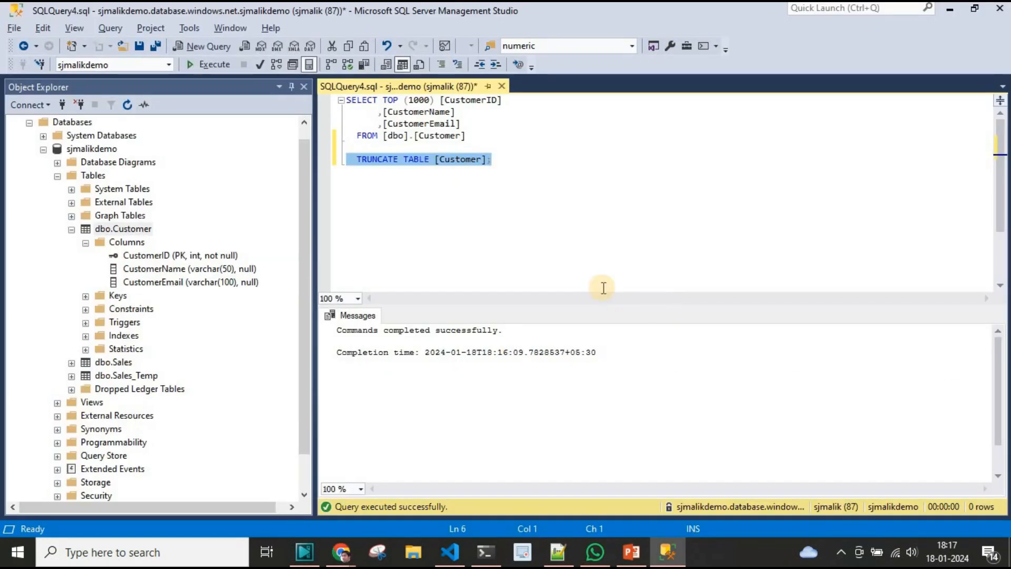
Step: Return to Data Factory monitoring, refresh the CustomerDataFlow activity runs and look at the output of CustomerCSVtoCustomerTable
{"action": "key", "text": "alt+Tab"}
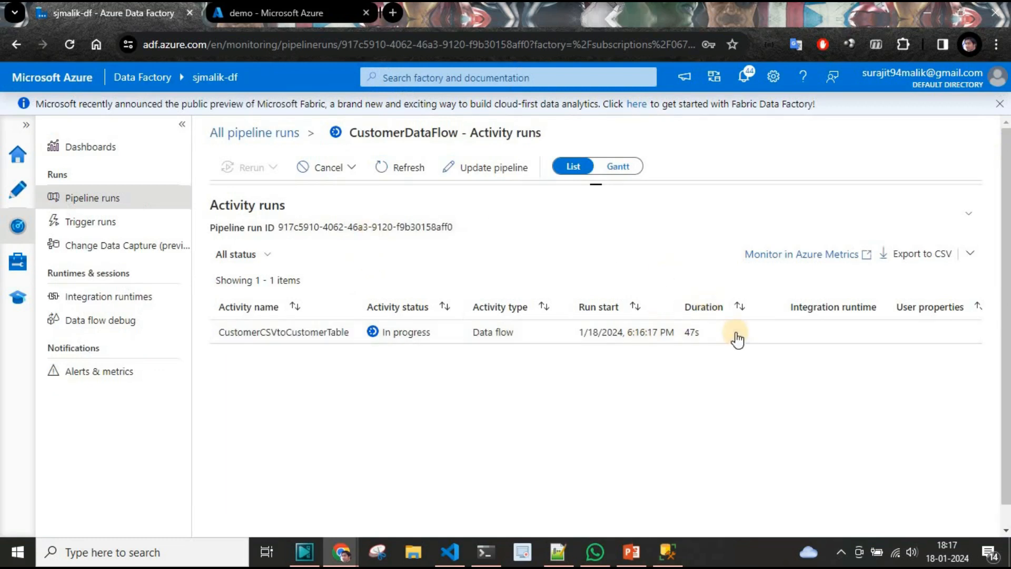
{"action": "left_click", "coordinate": [397, 182]}
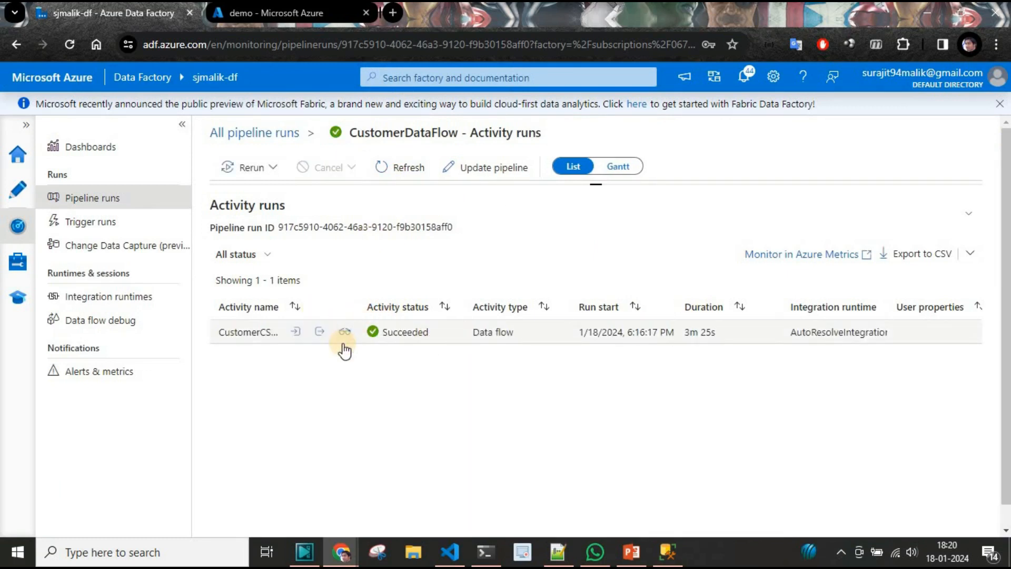
{"action": "left_click", "coordinate": [318, 335]}
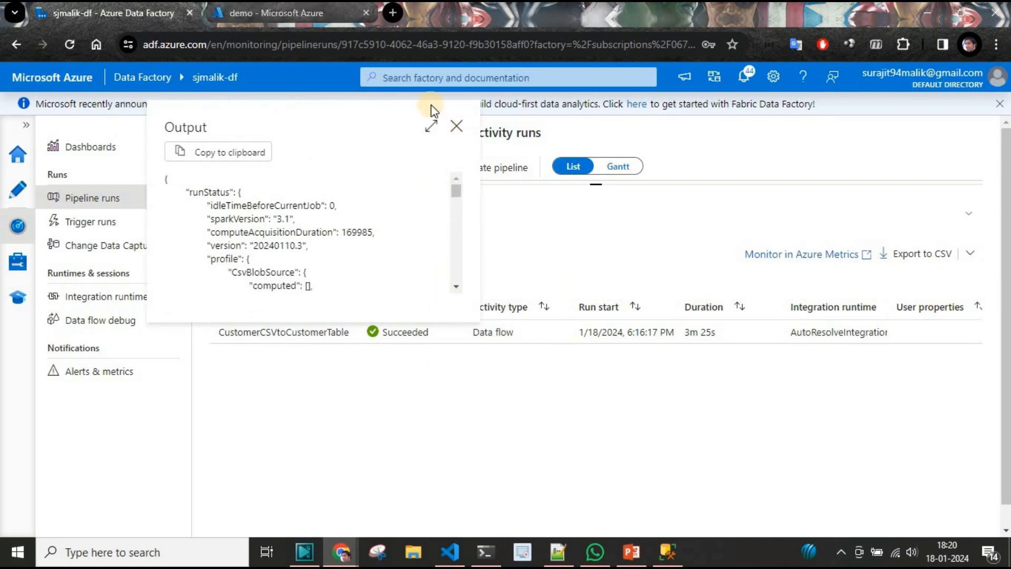
{"action": "left_click", "coordinate": [457, 128]}
Step: Switch to SQL Server Management Studio, rerun the SELECT query on dbo.Customer, and return through Data Factory to the presentation
{"action": "left_click", "coordinate": [668, 552]}
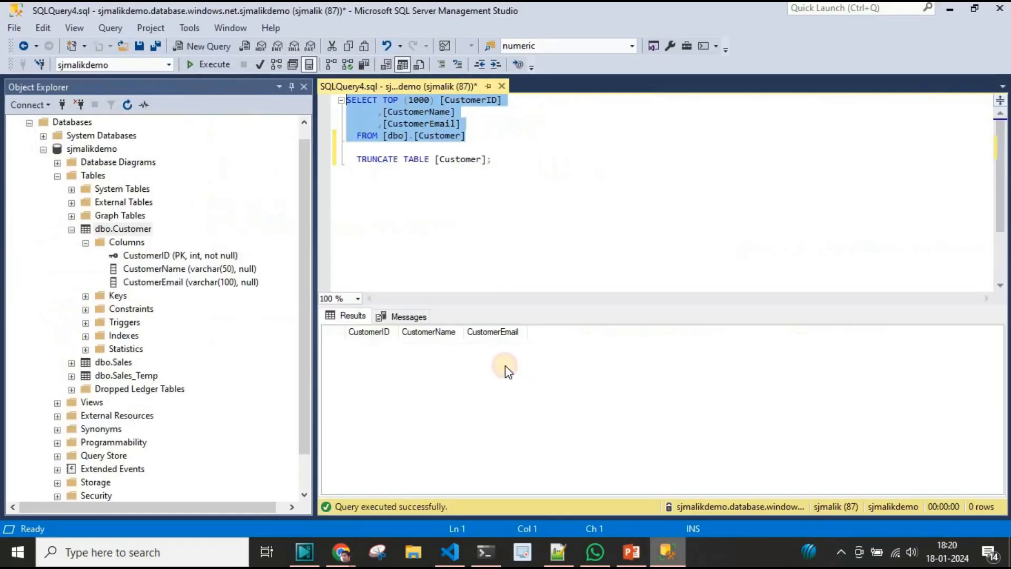
{"action": "left_click", "coordinate": [206, 64]}
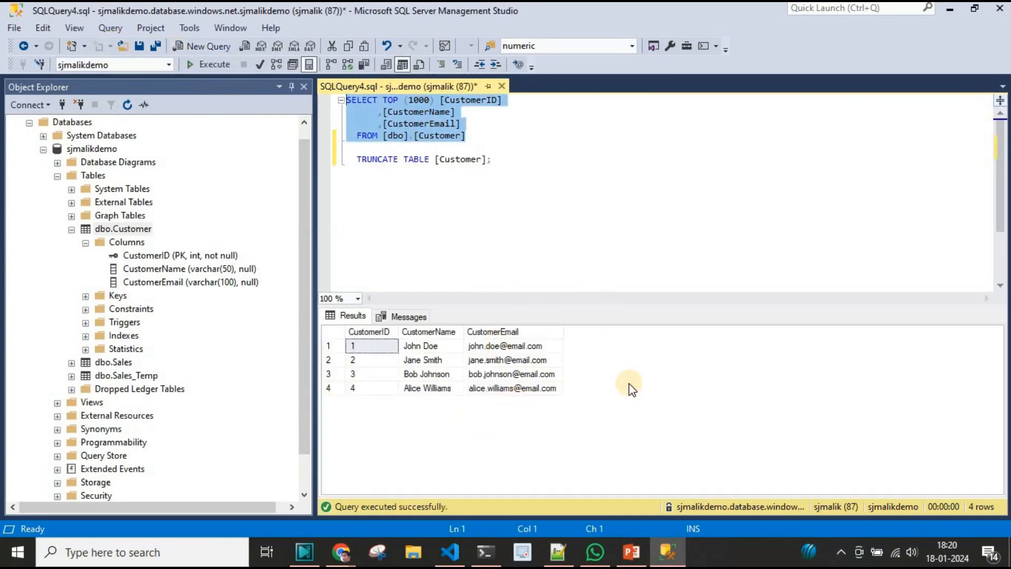
{"action": "key", "text": "alt+Tab"}
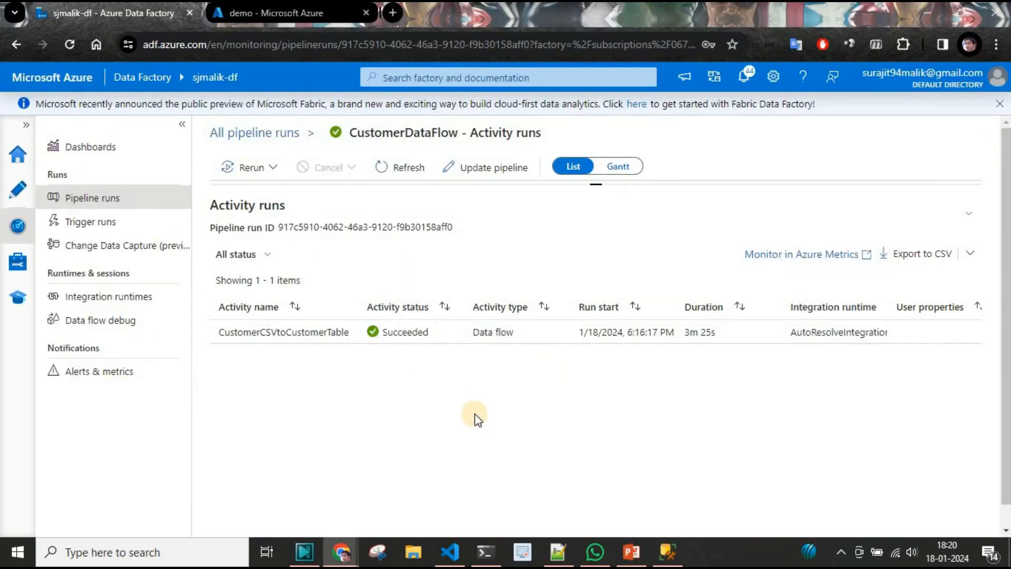
{"action": "key", "text": "alt+Tab"}
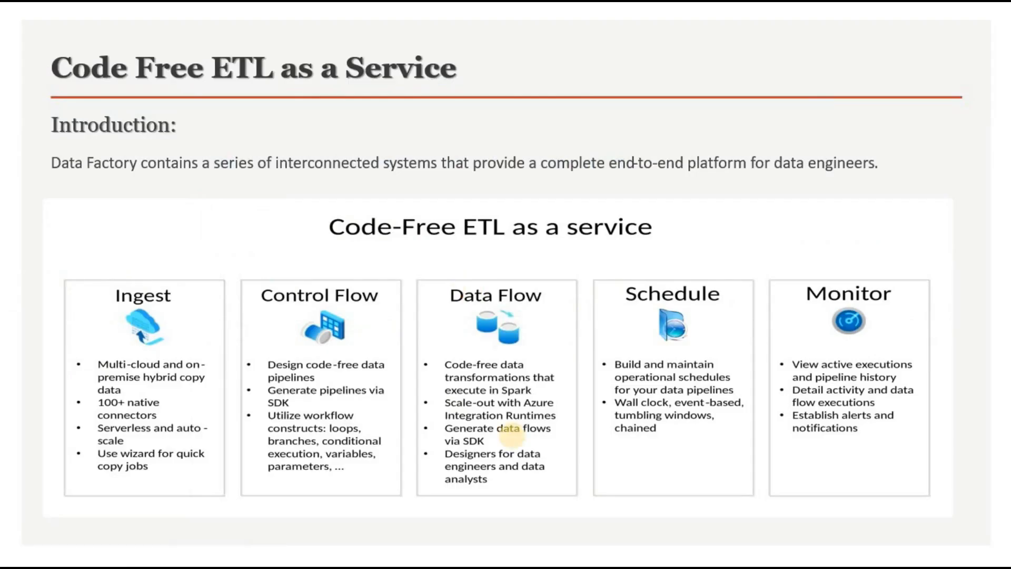